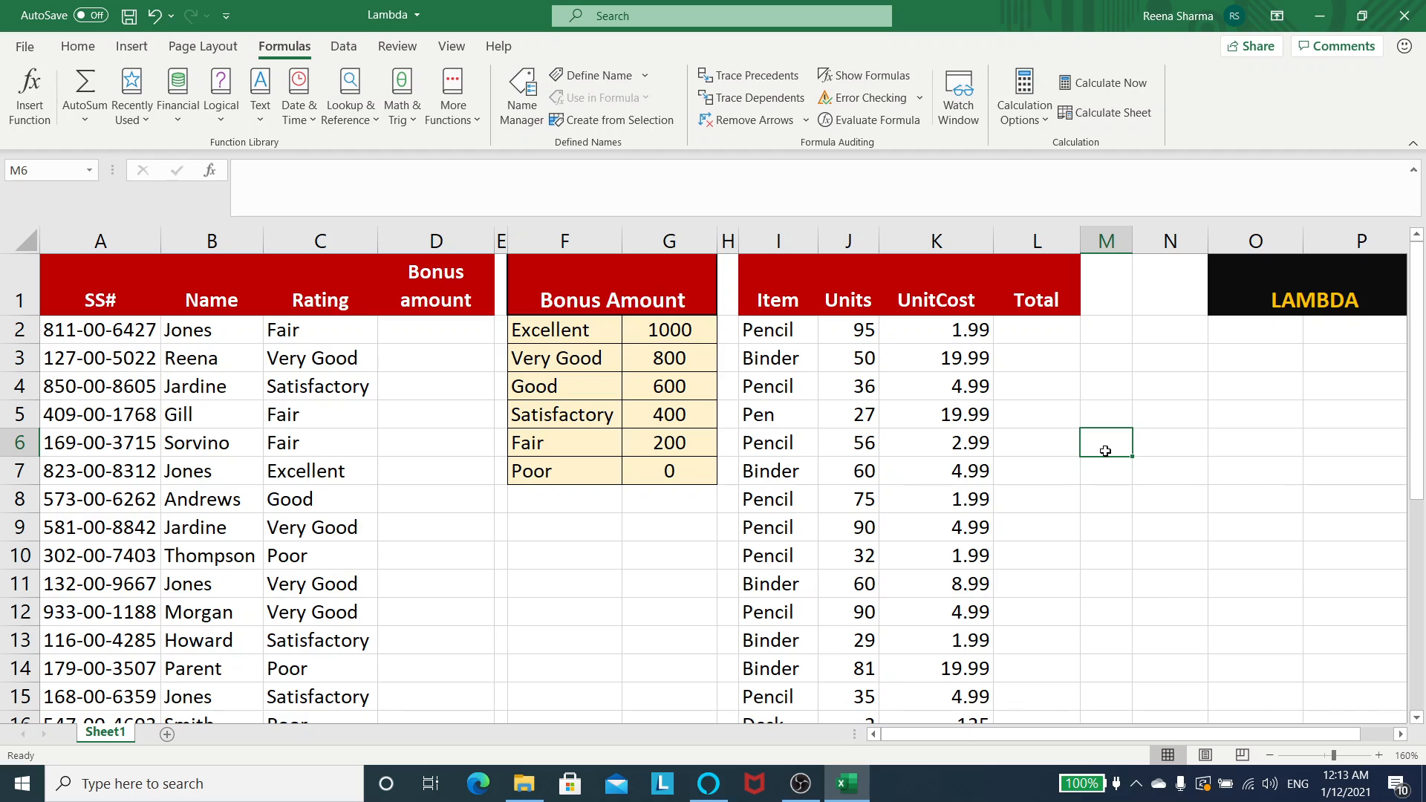
{"action": "left_click", "coordinate": [599, 555]}
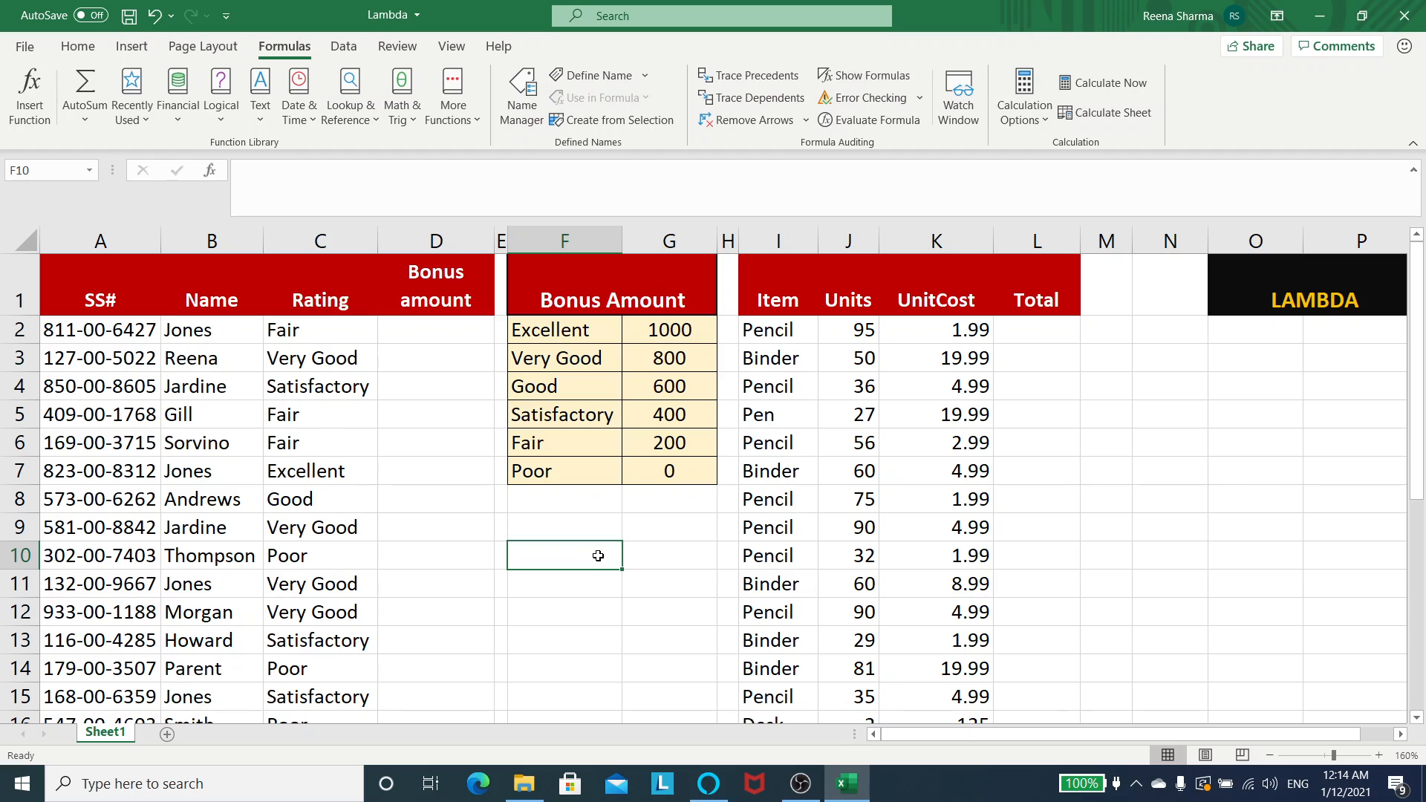
{"action": "left_click", "coordinate": [567, 520]}
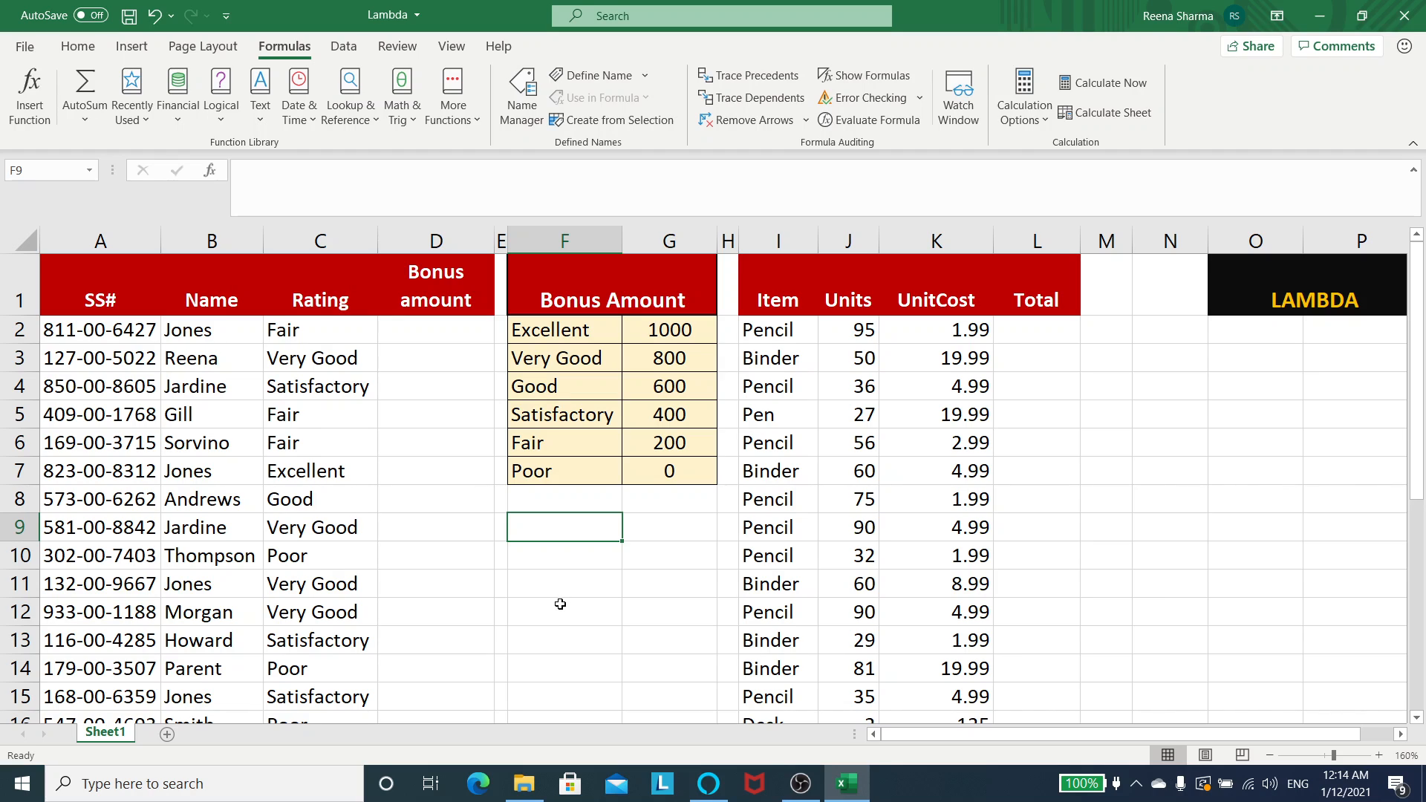
Step: Join the Office Insider program on the Beta Channel, agree to its terms and conditions, and close the newsletter page
{"action": "left_click", "coordinate": [24, 49]}
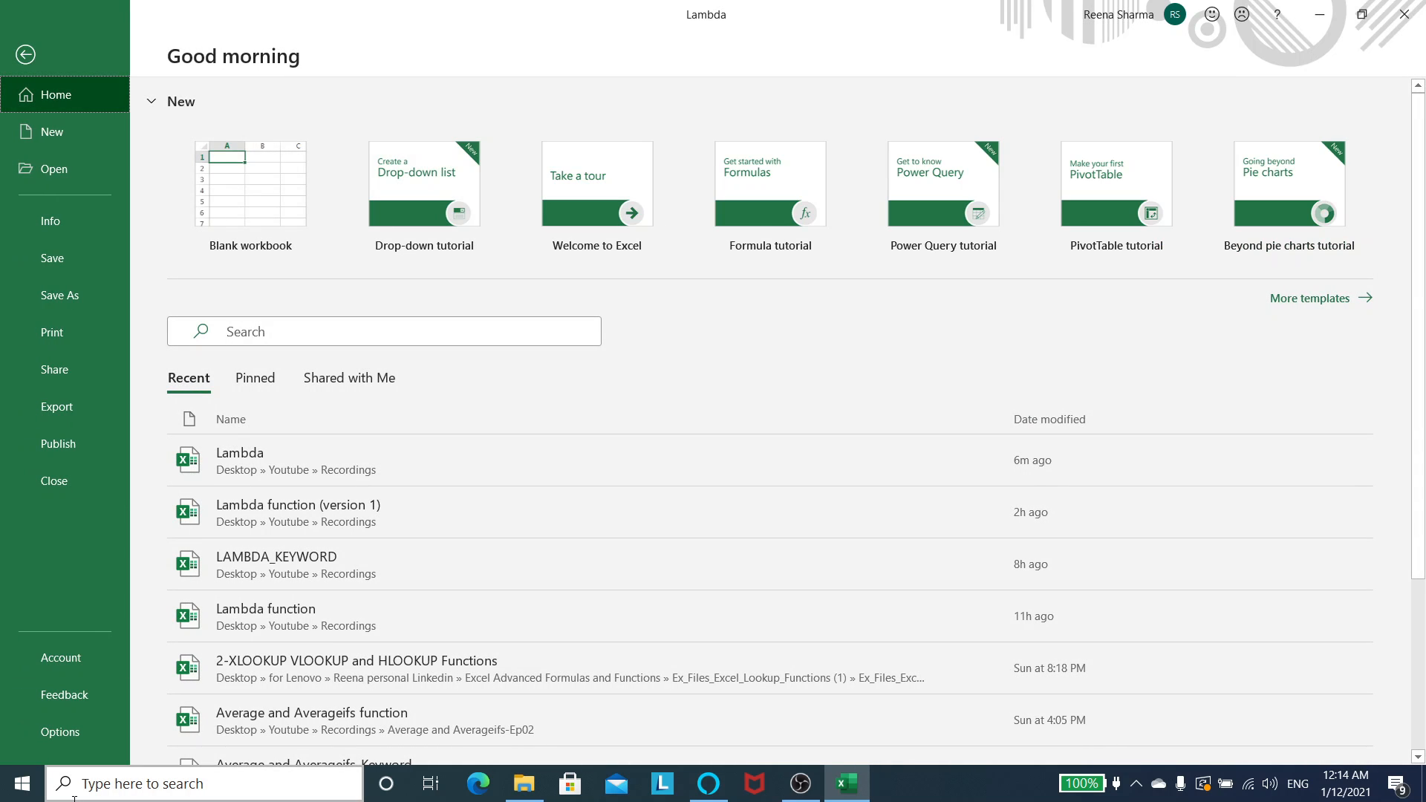
{"action": "left_click", "coordinate": [57, 660]}
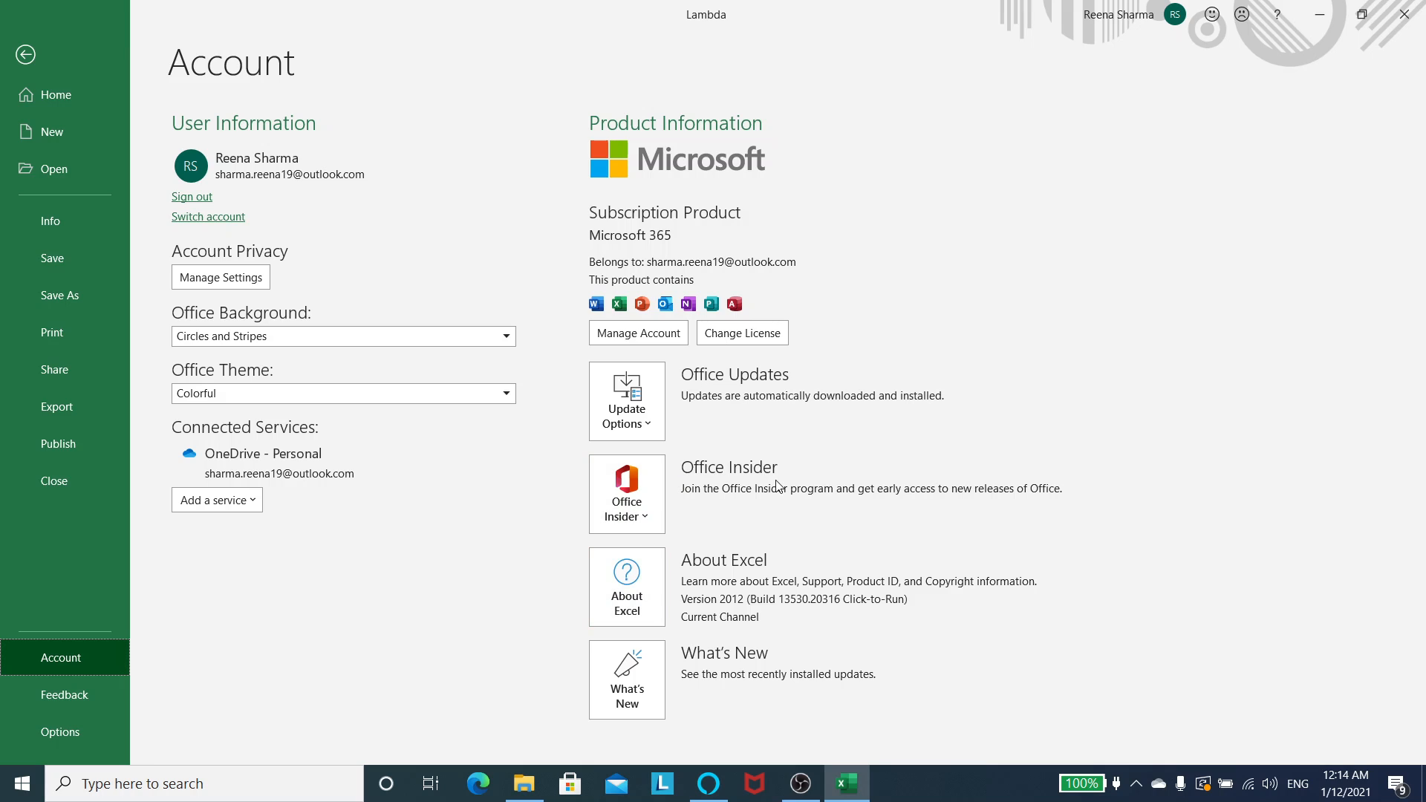
{"action": "left_click", "coordinate": [643, 519]}
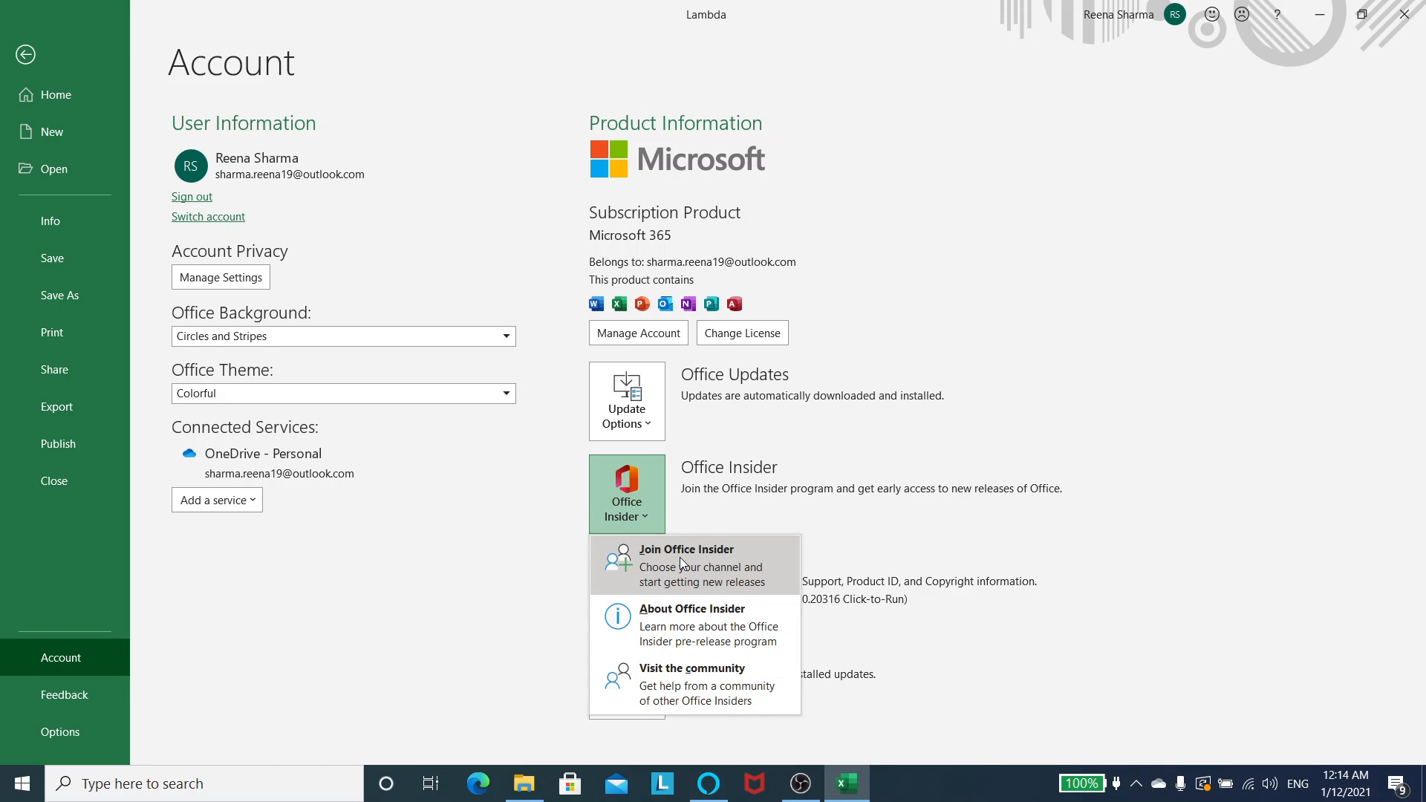
{"action": "left_click", "coordinate": [721, 568]}
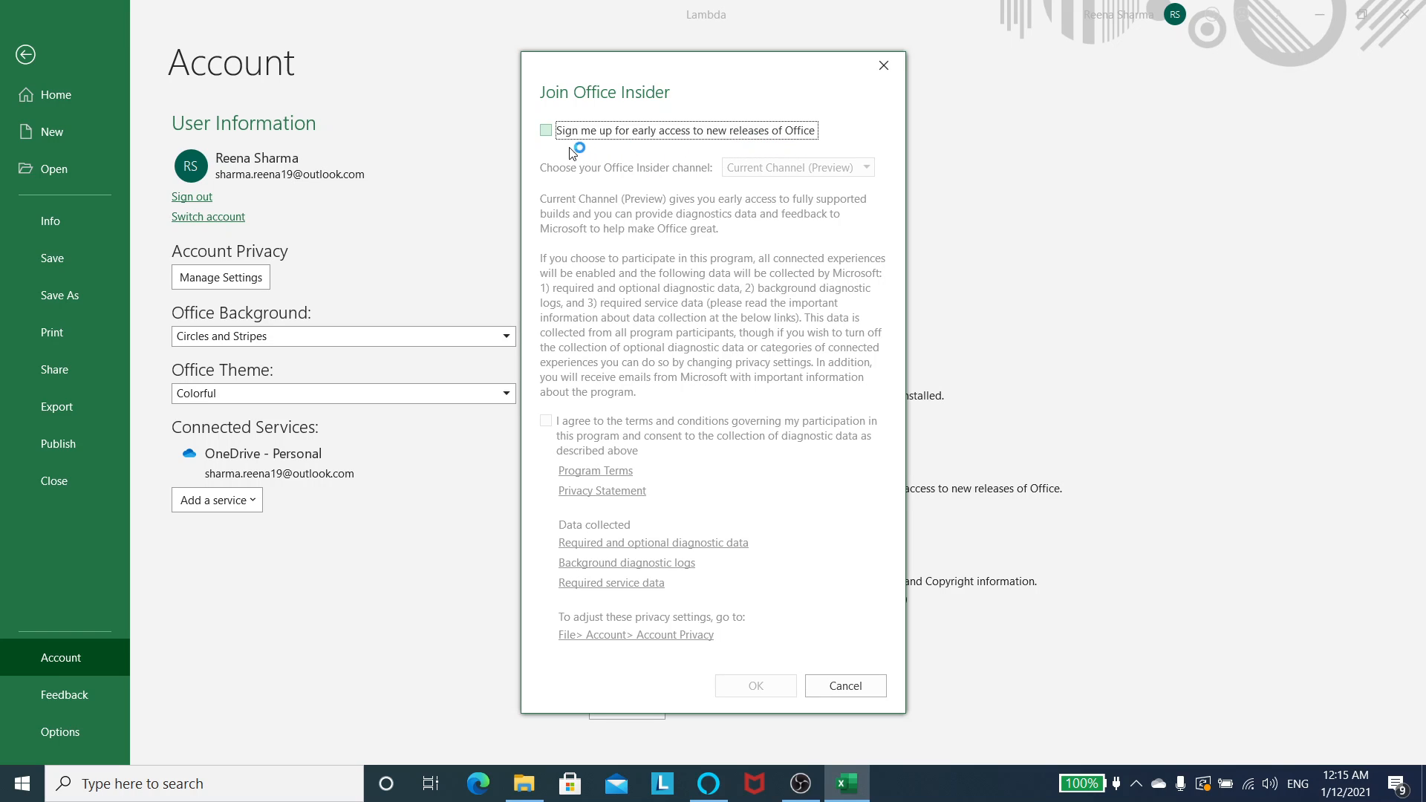
{"action": "left_click", "coordinate": [546, 132]}
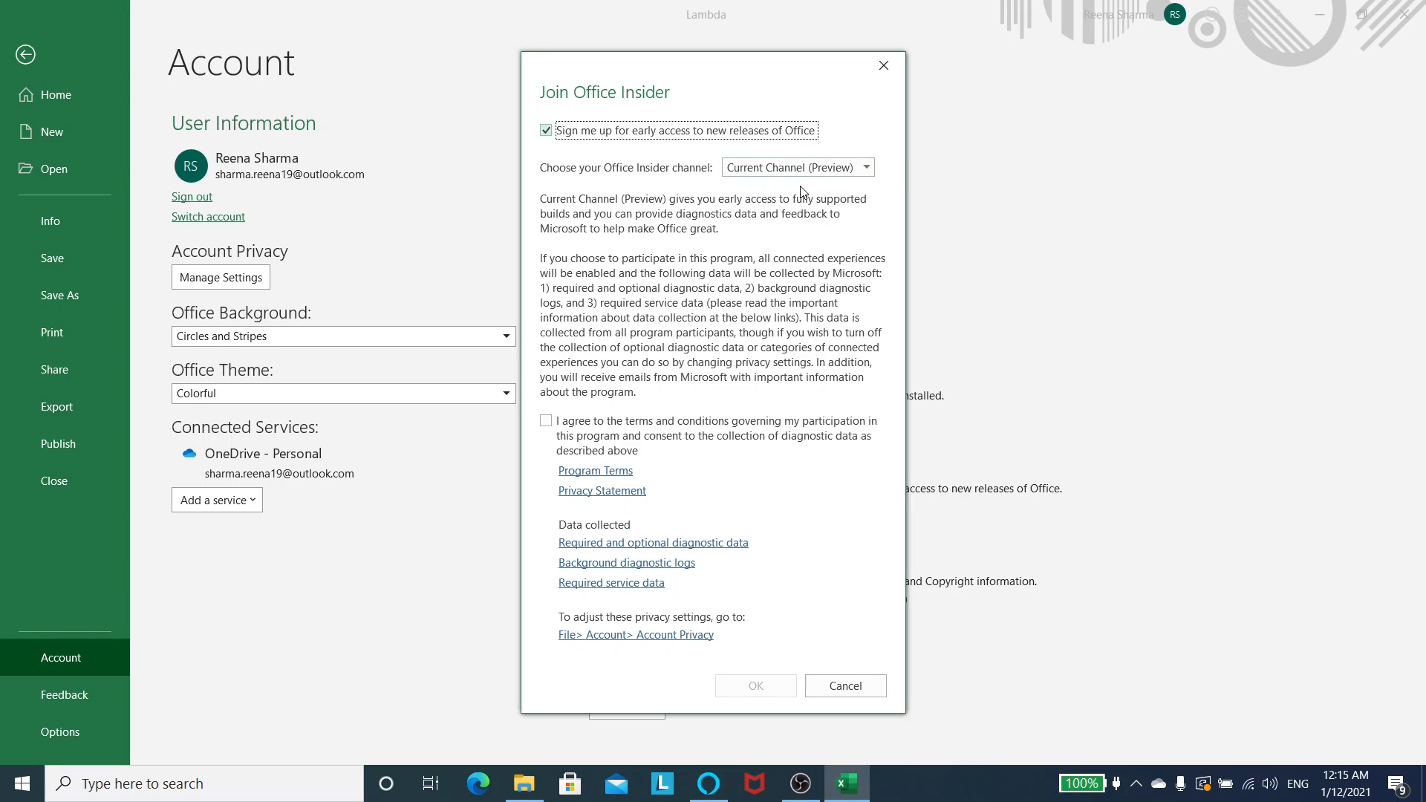
{"action": "left_click", "coordinate": [867, 168]}
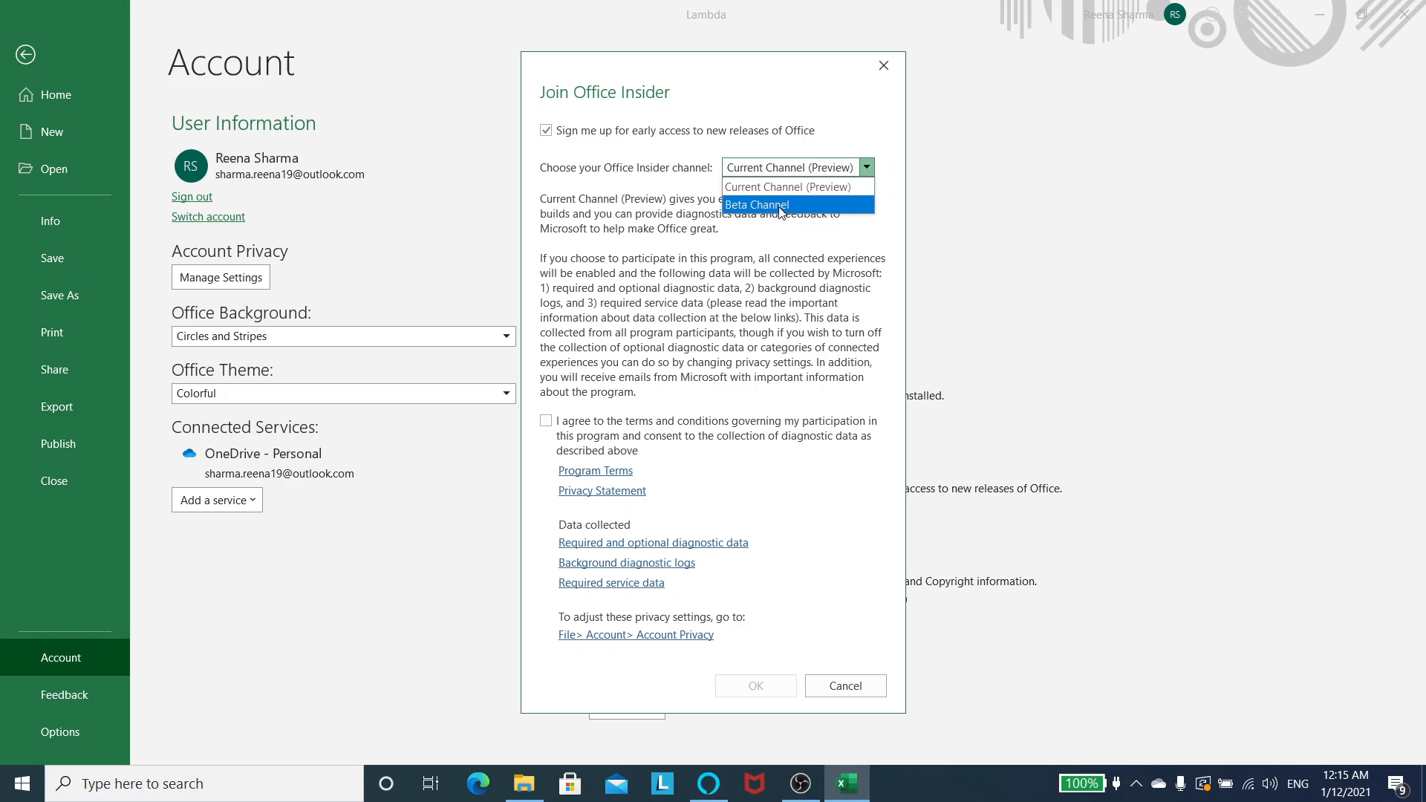
{"action": "left_click", "coordinate": [779, 210]}
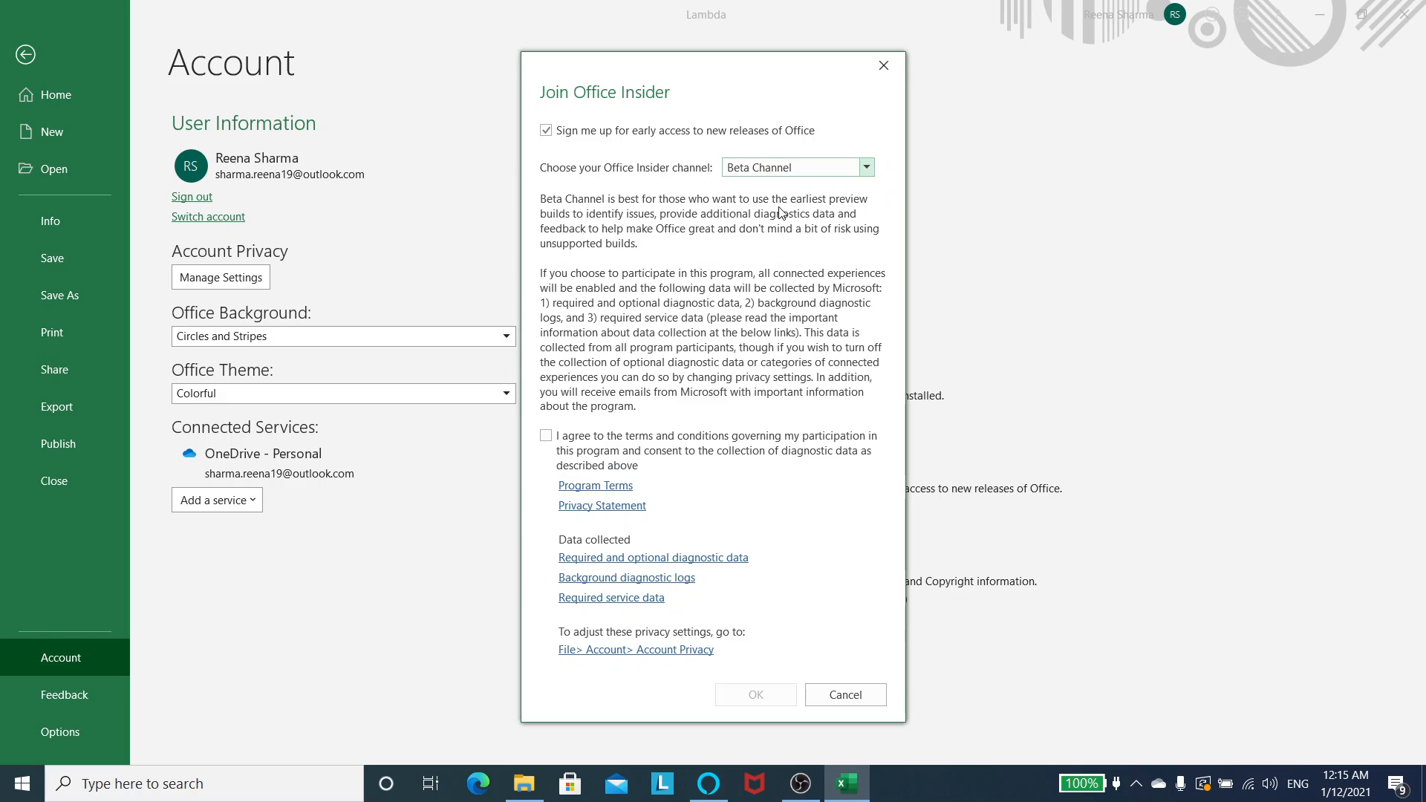
{"action": "left_click", "coordinate": [547, 436]}
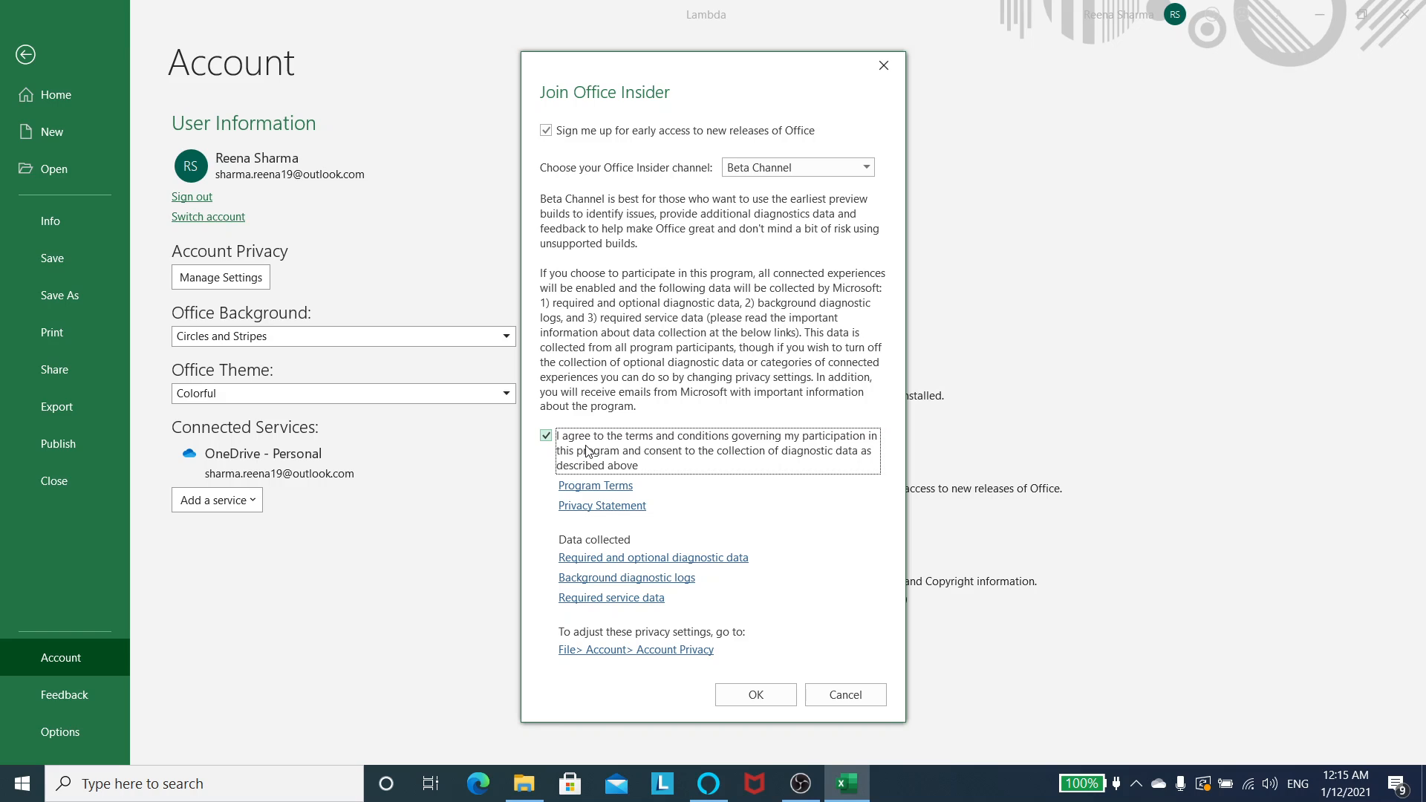
{"action": "left_click", "coordinate": [775, 699]}
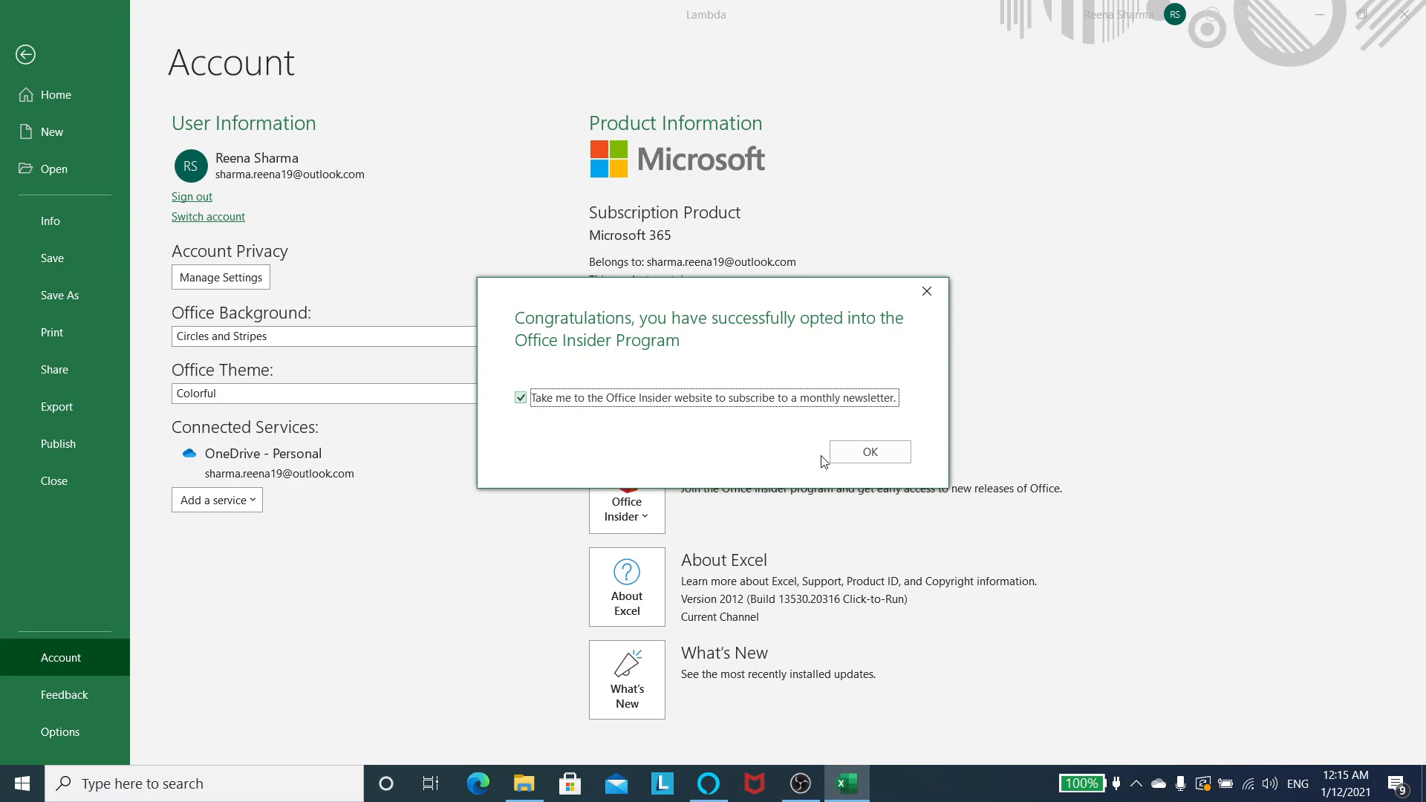
{"action": "left_click", "coordinate": [865, 454]}
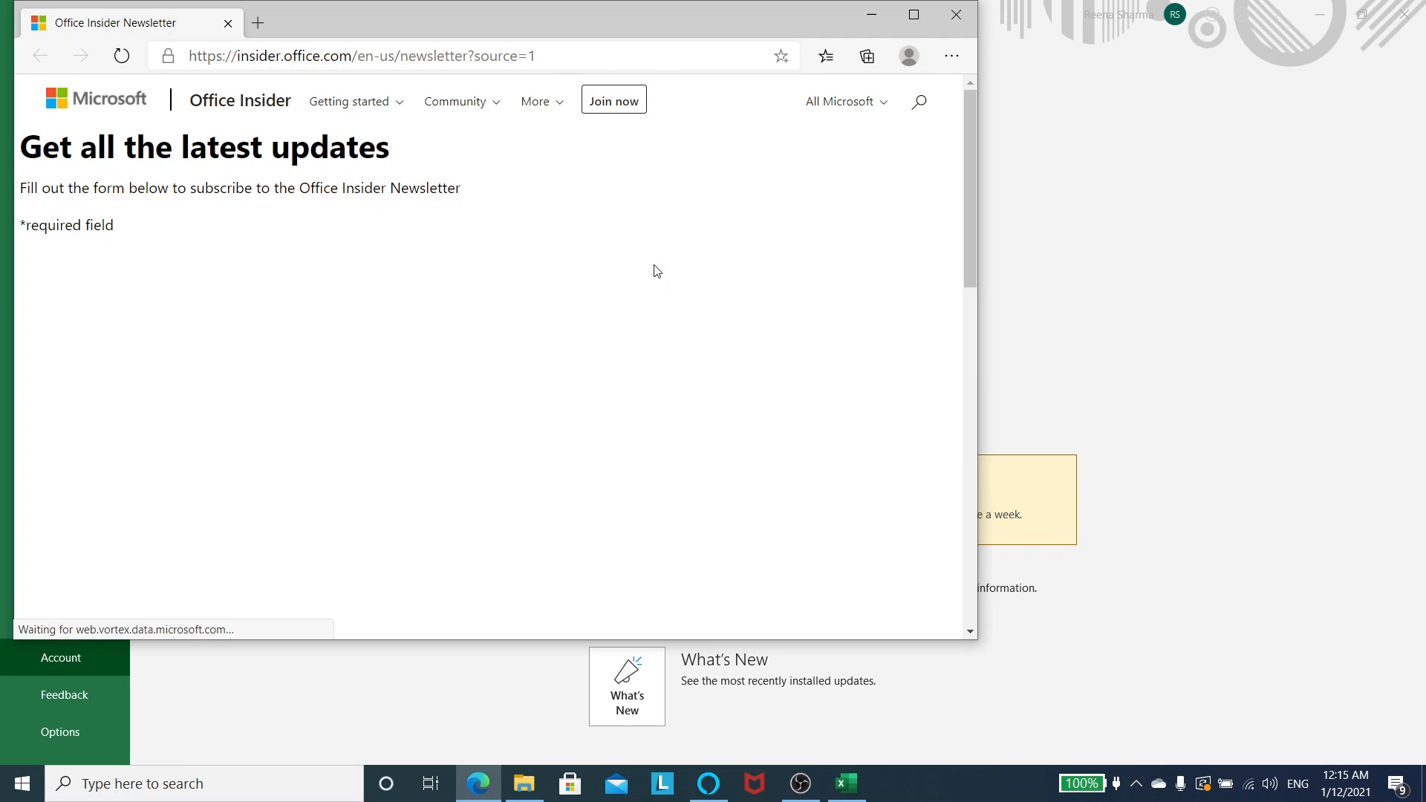
{"action": "left_click", "coordinate": [955, 21]}
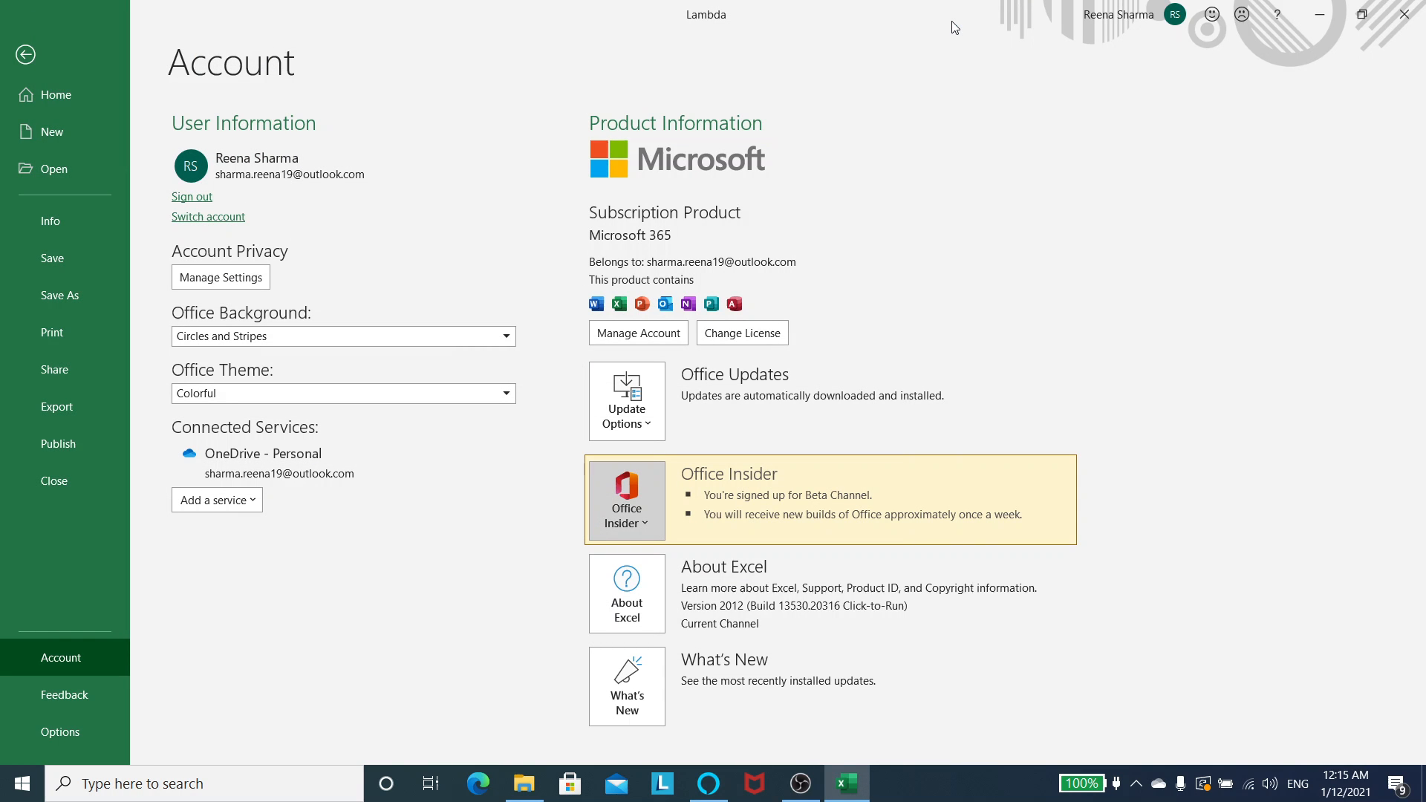
{"action": "left_click", "coordinate": [646, 428]}
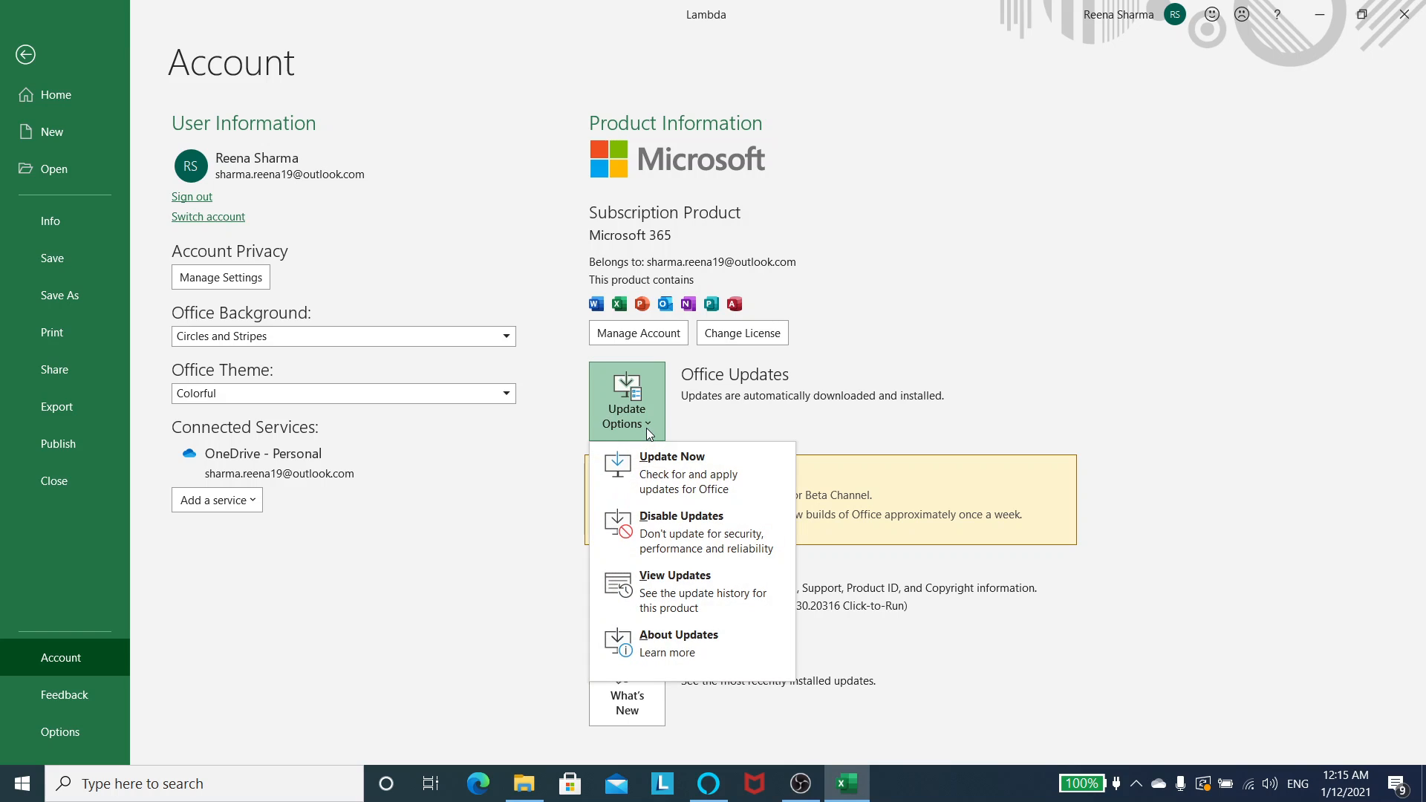
{"action": "left_click", "coordinate": [739, 422]}
{"action": "left_click", "coordinate": [26, 55]}
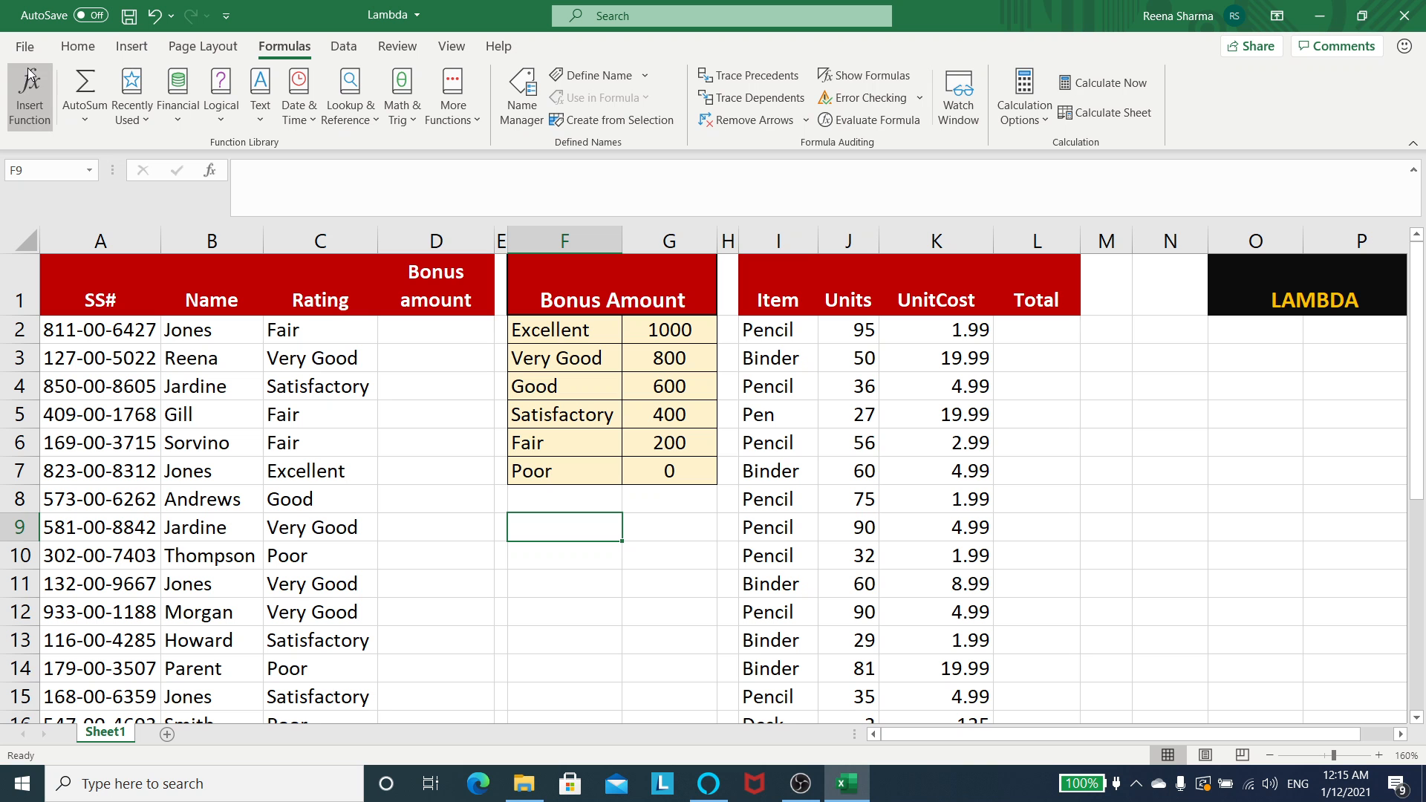
Step: Check in cell F12 whether the function suggestions for "=la" include LAMBDA, and clear the entry
{"action": "left_click", "coordinate": [599, 611]}
{"action": "type", "text": "=la"}
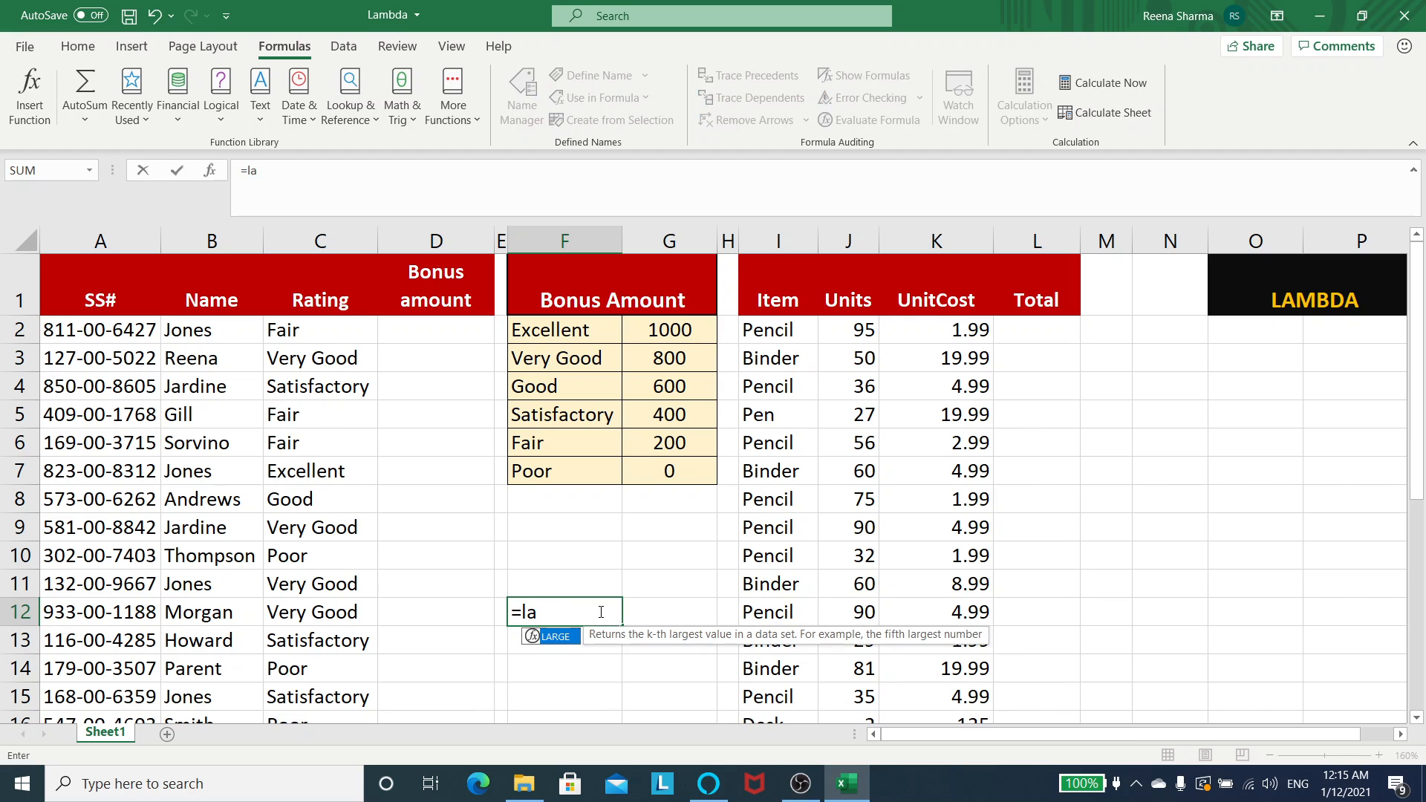
{"action": "key", "text": "BackSpace"}
{"action": "key", "text": "BackSpace"}
{"action": "key", "text": "BackSpace"}
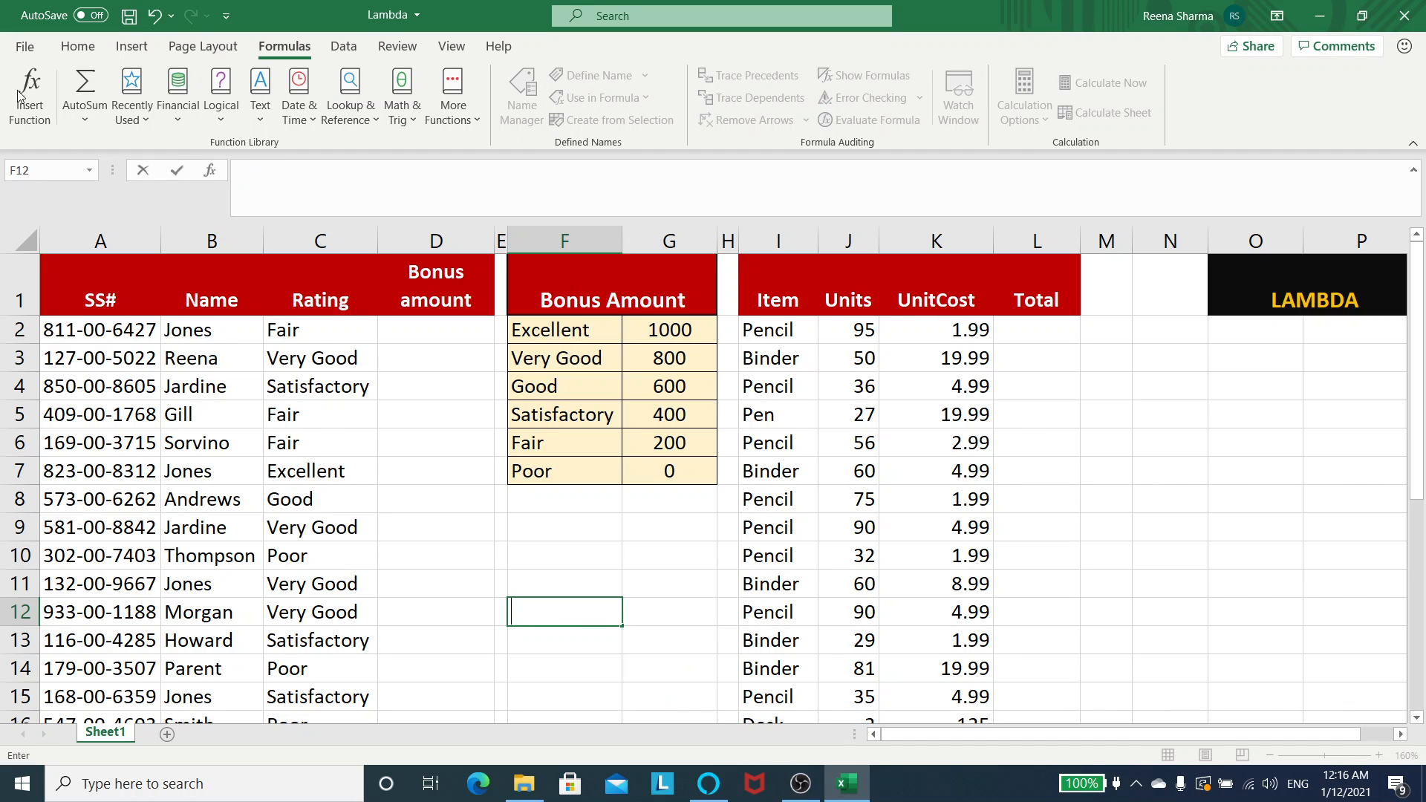
Step: Check for and install the Office updates from the account settings, allowing the open Office apps to be closed
{"action": "left_click", "coordinate": [37, 48]}
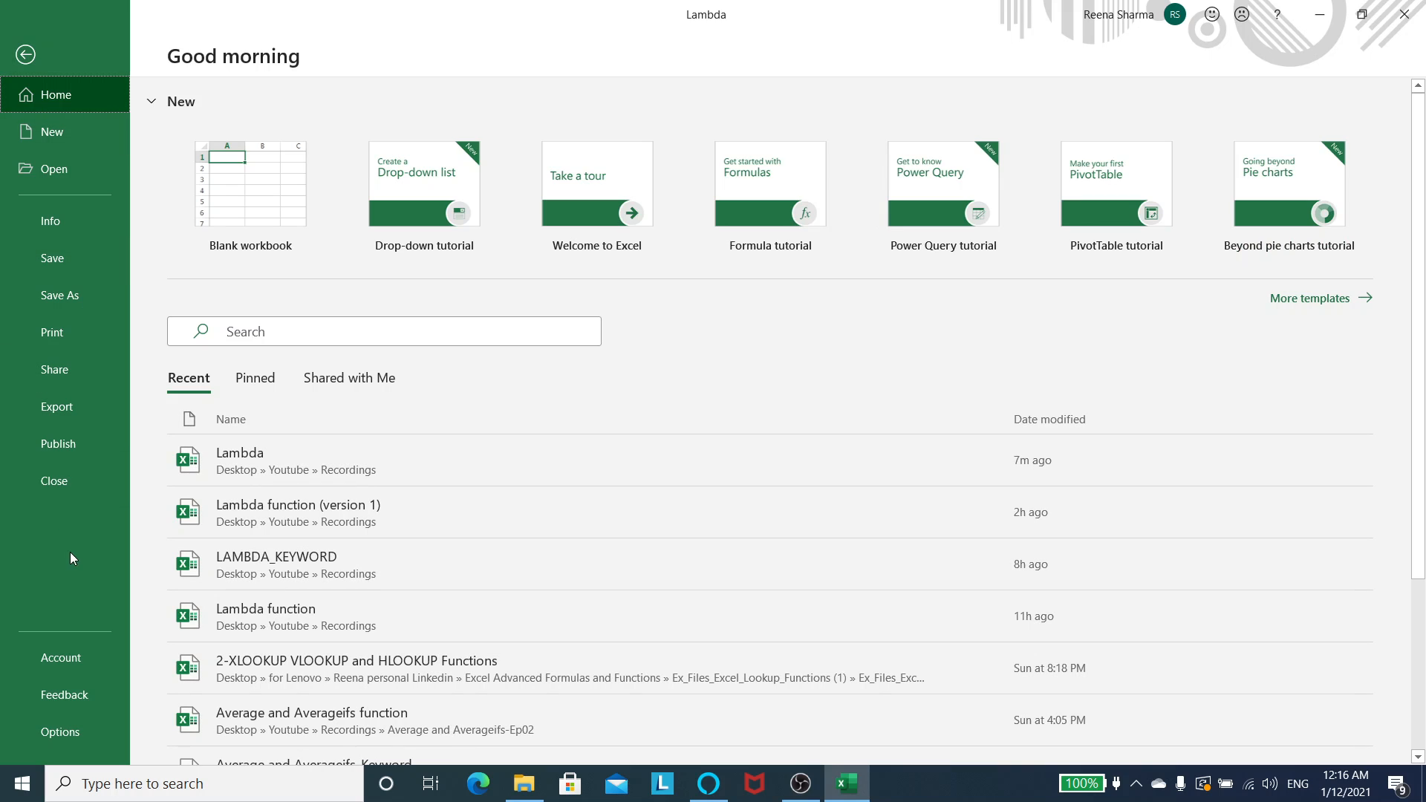
{"action": "left_click", "coordinate": [77, 667]}
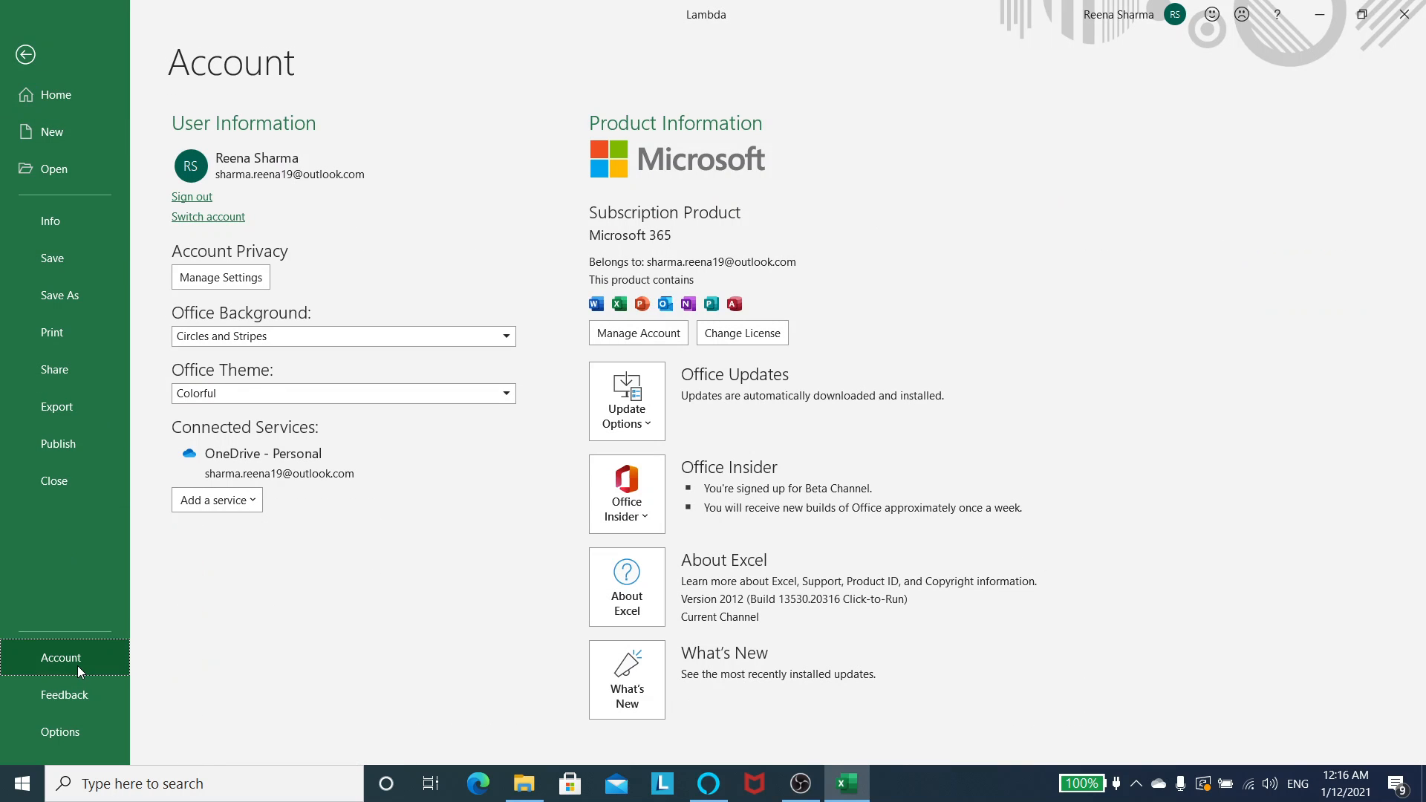
{"action": "left_click", "coordinate": [655, 426]}
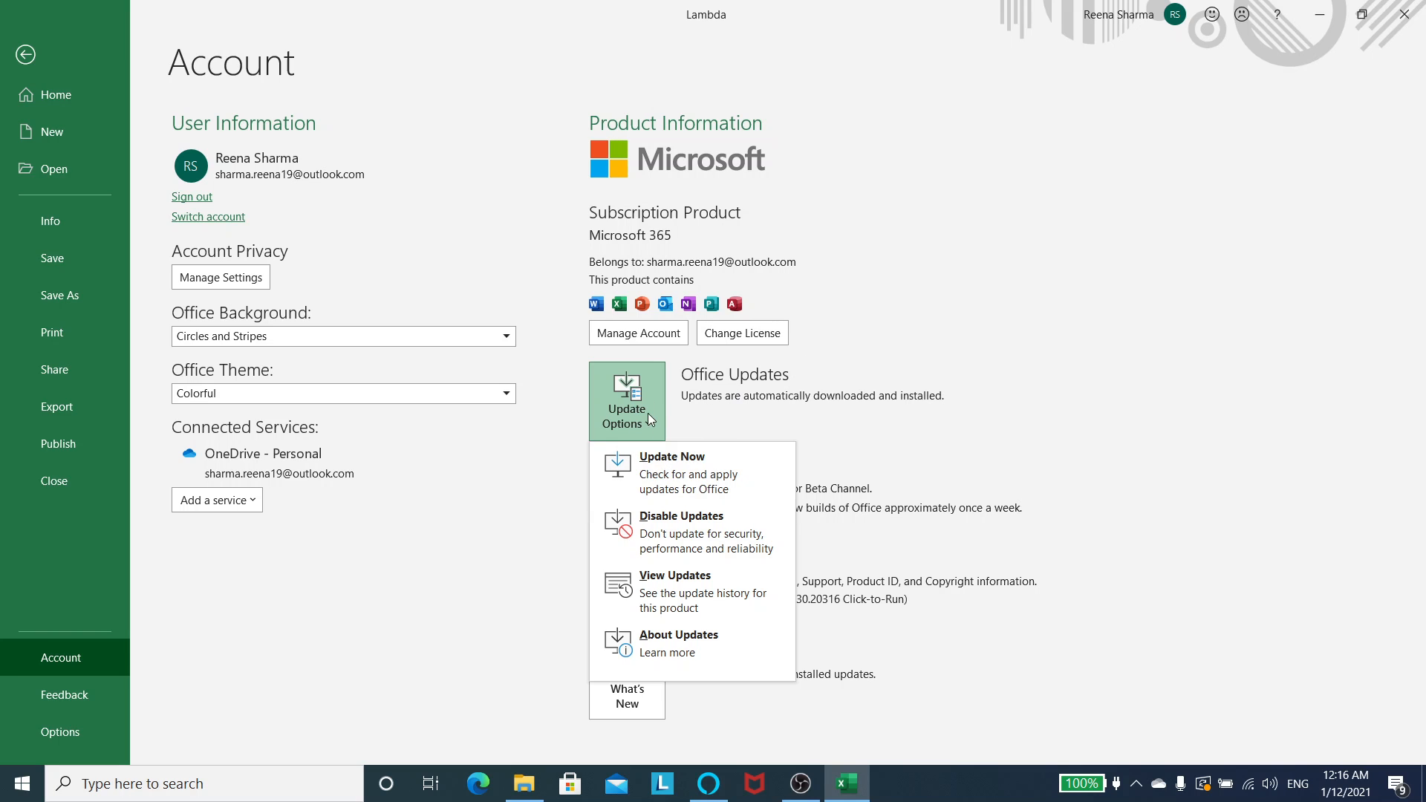
{"action": "left_click", "coordinate": [676, 490]}
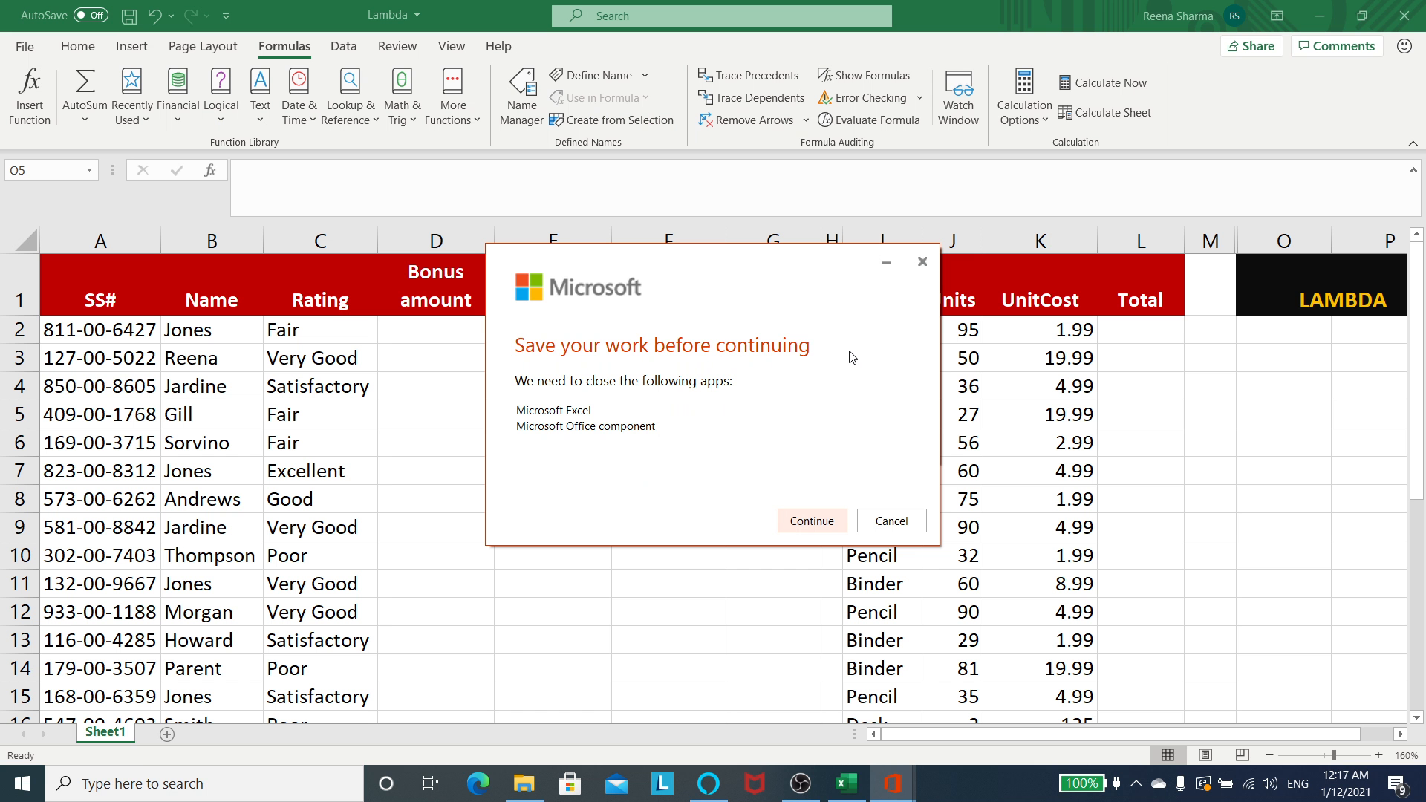
{"action": "left_click", "coordinate": [812, 521]}
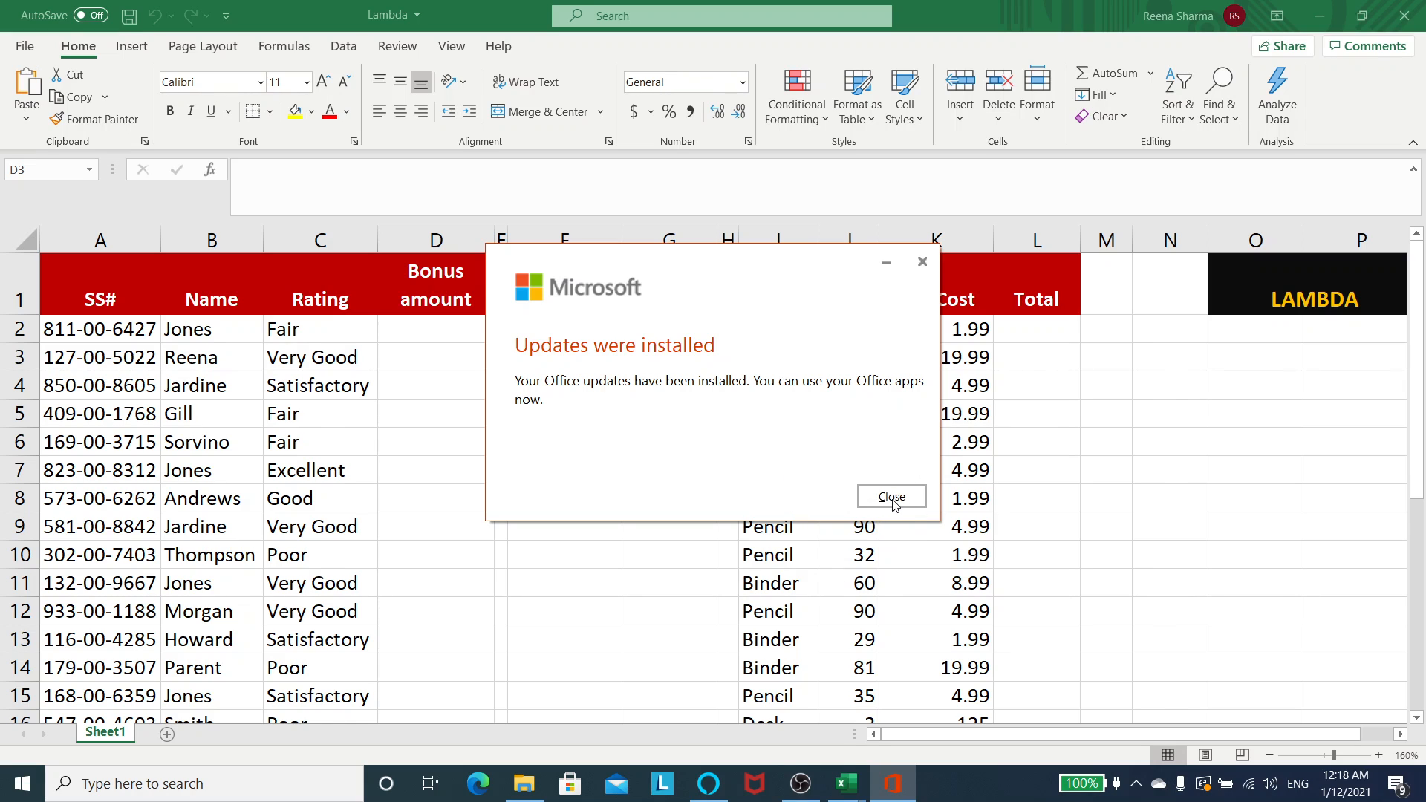
{"action": "left_click", "coordinate": [893, 498]}
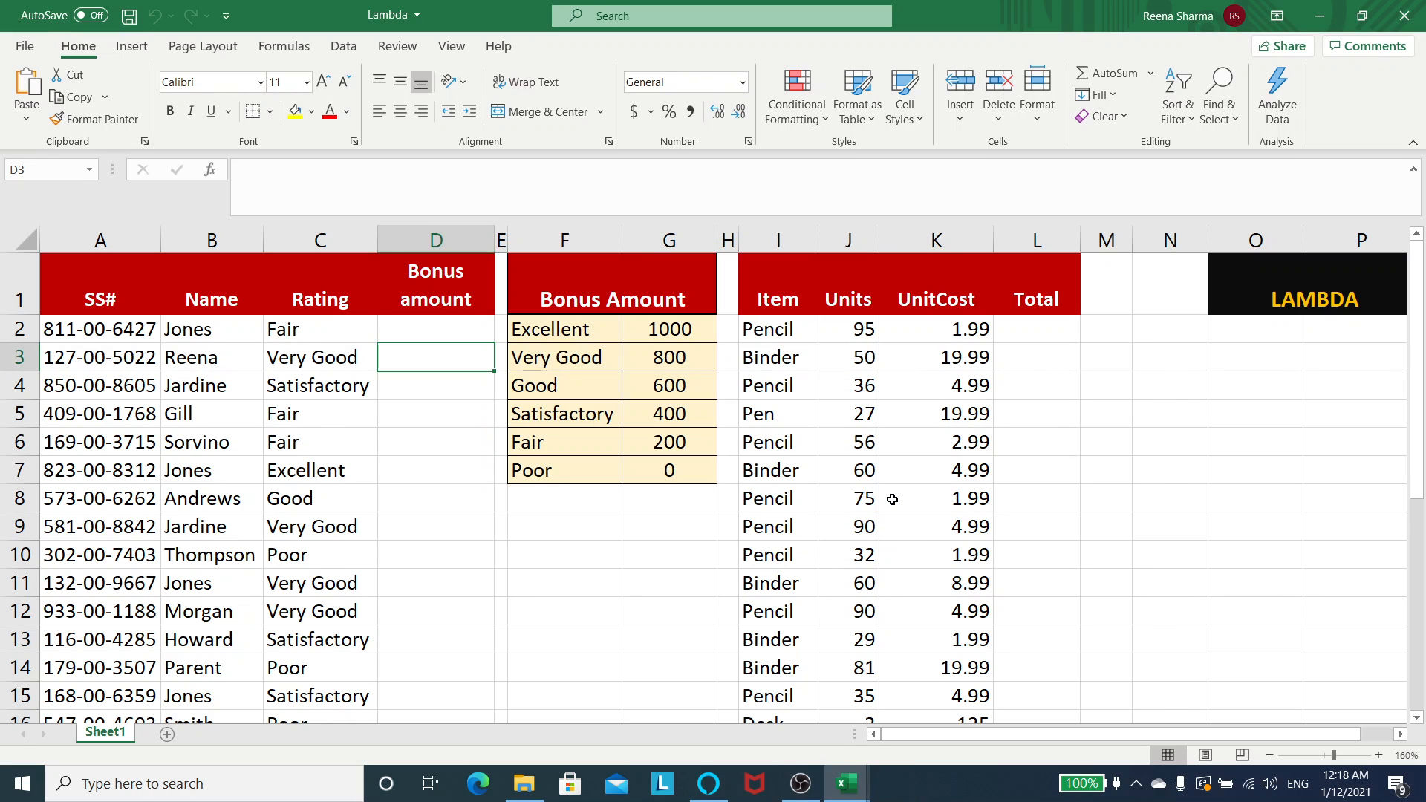
Step: Check in cell F10 that LAMBDA is offered as a function and view its arguments, and cancel the entry
{"action": "left_click", "coordinate": [464, 418]}
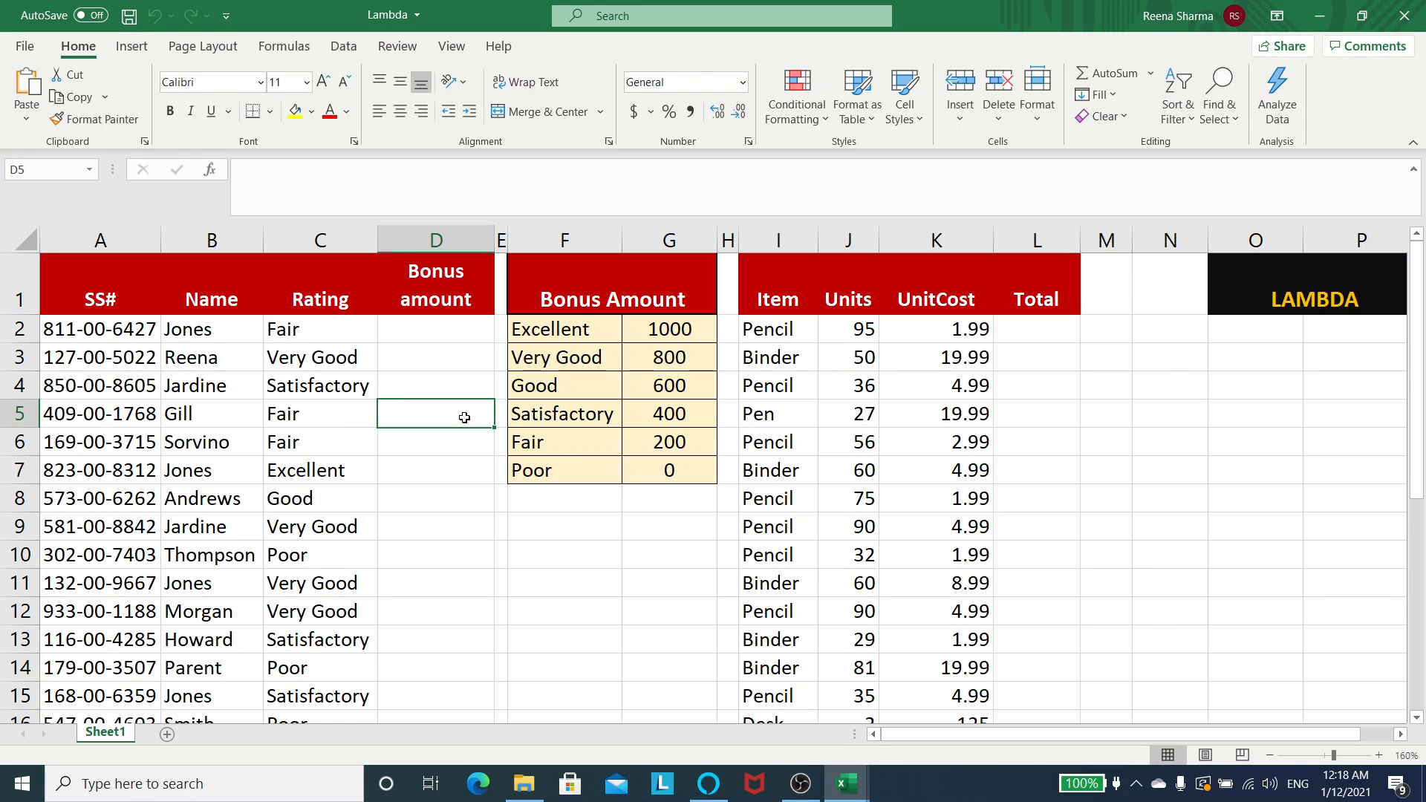
{"action": "left_click", "coordinate": [600, 546]}
{"action": "type", "text": "="}
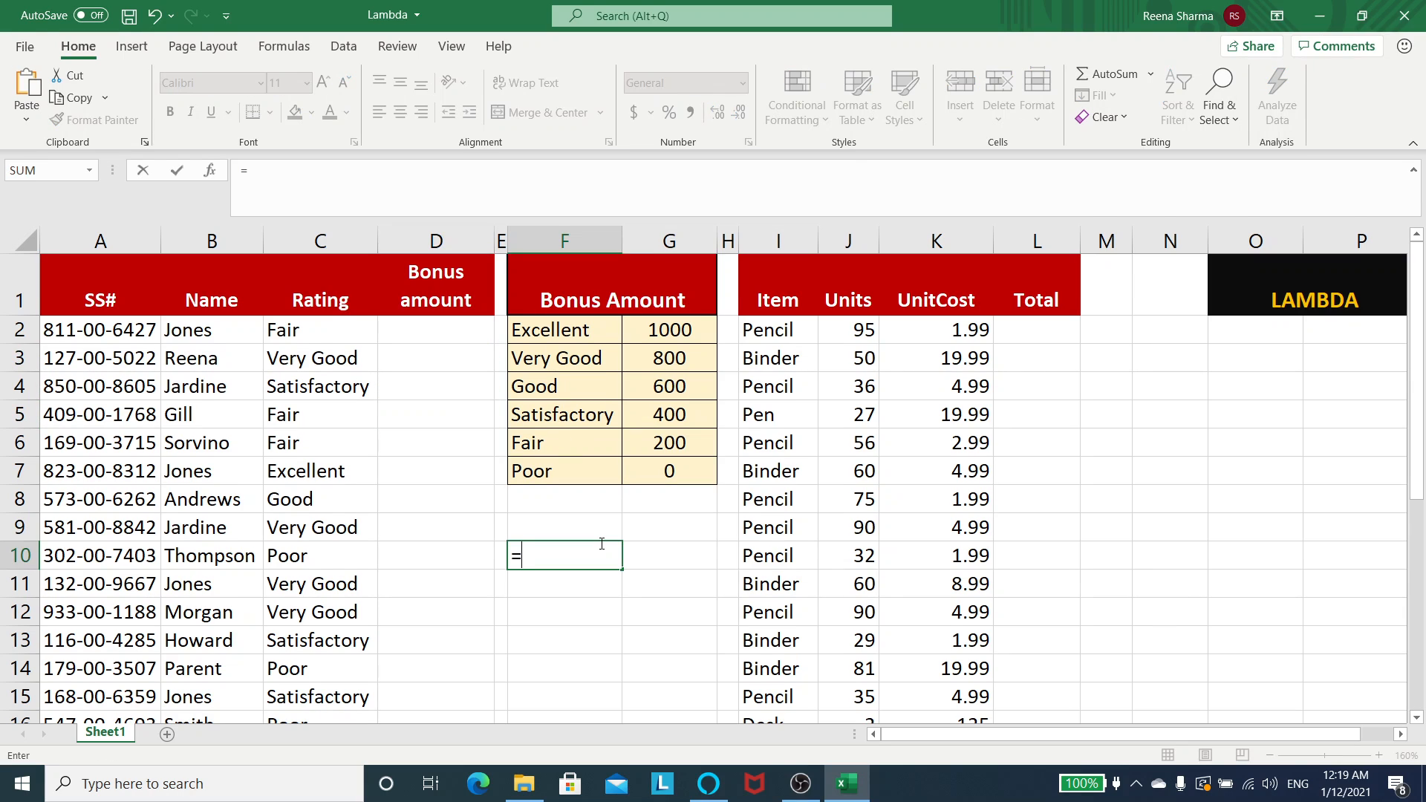
{"action": "type", "text": "lam"}
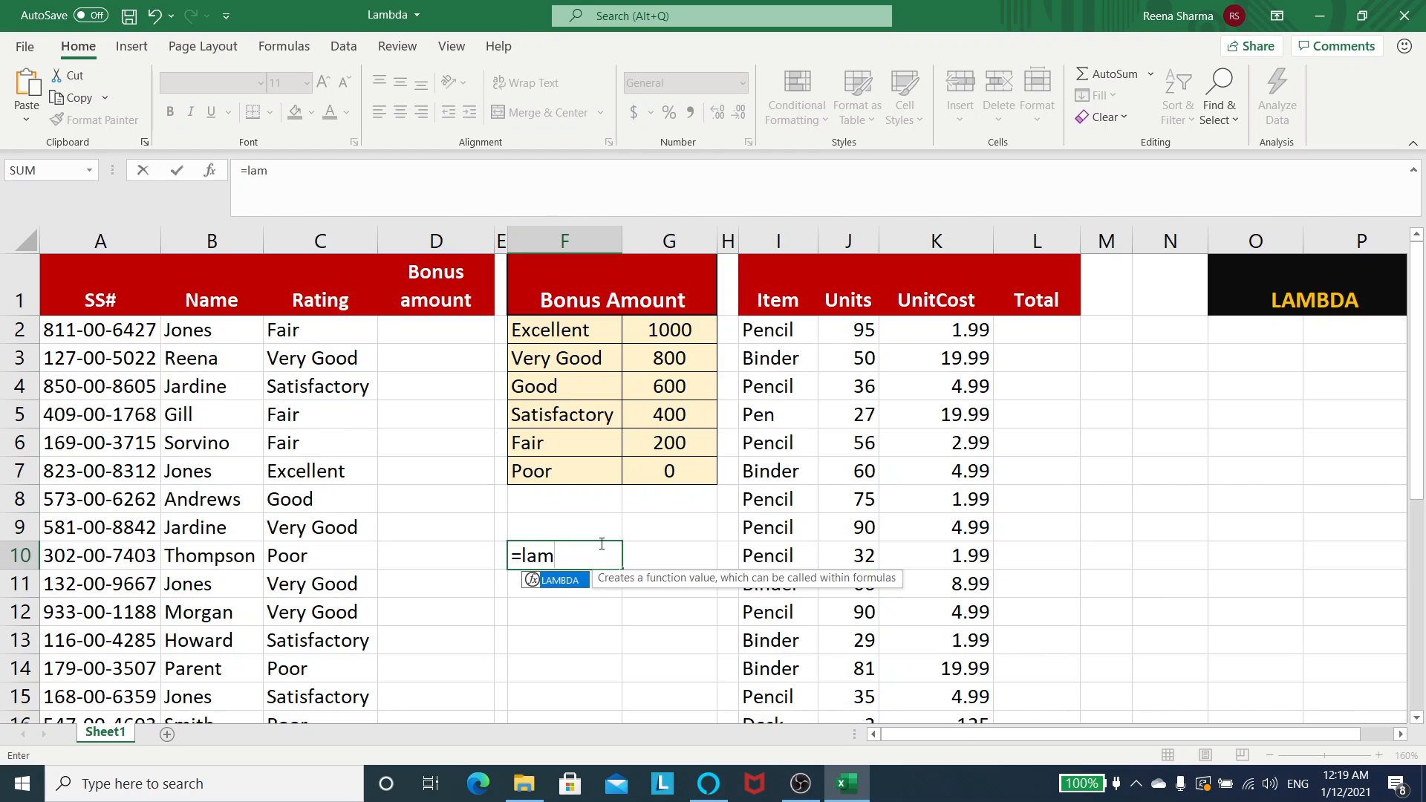
{"action": "key", "text": "Tab"}
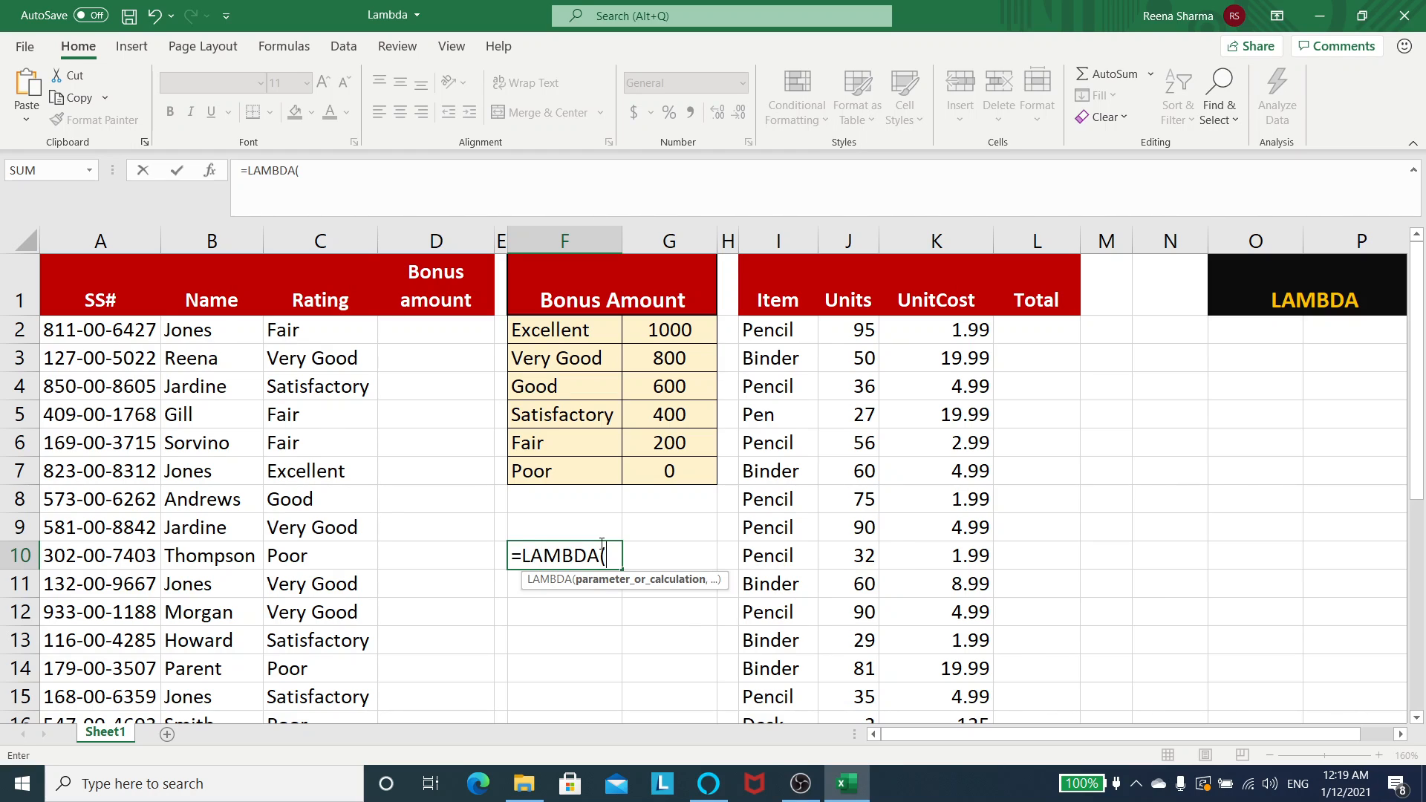
{"action": "key", "text": "Escape"}
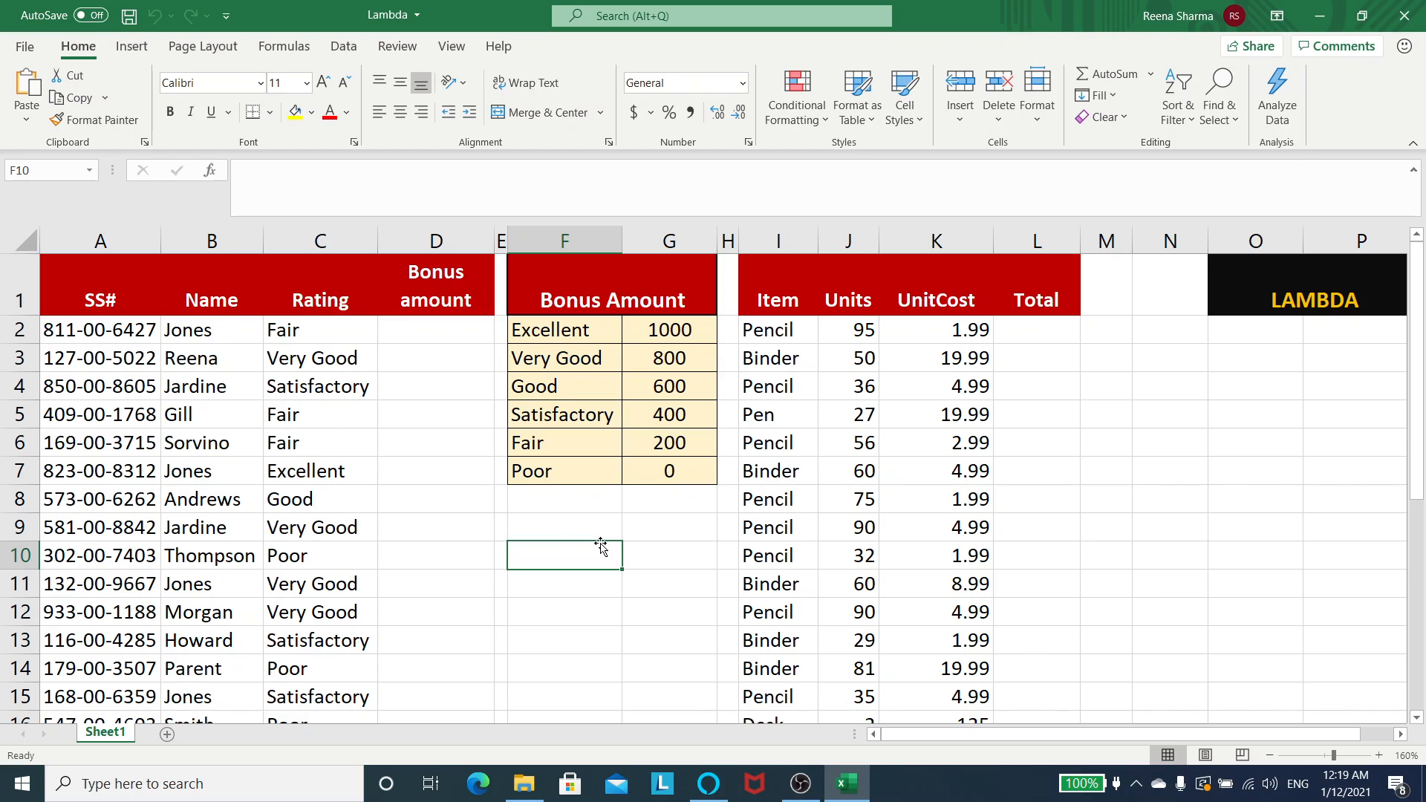
Step: Enter the formula =LAMBDA(x,x+1) in cell N6
{"action": "left_click", "coordinate": [578, 523]}
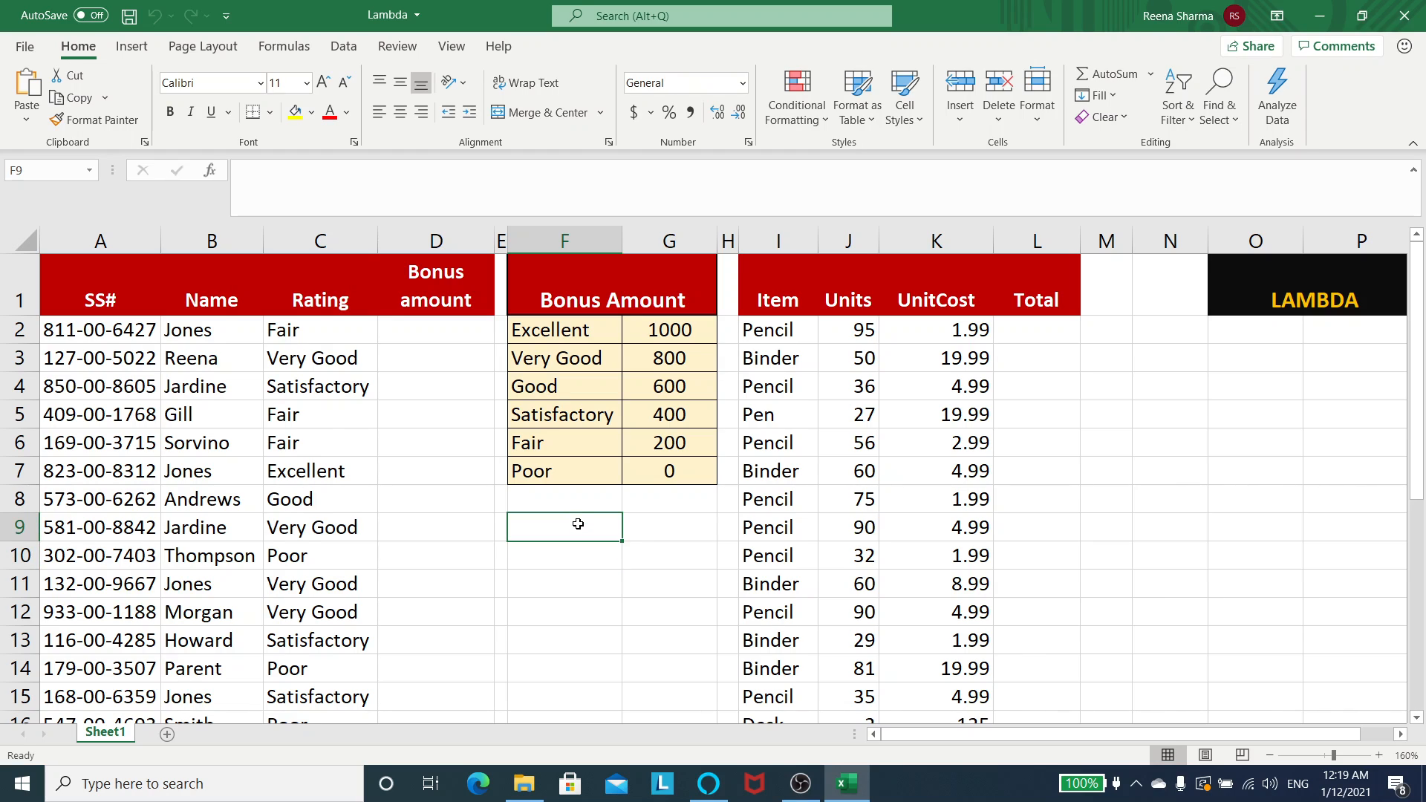
{"action": "left_click", "coordinate": [1176, 434]}
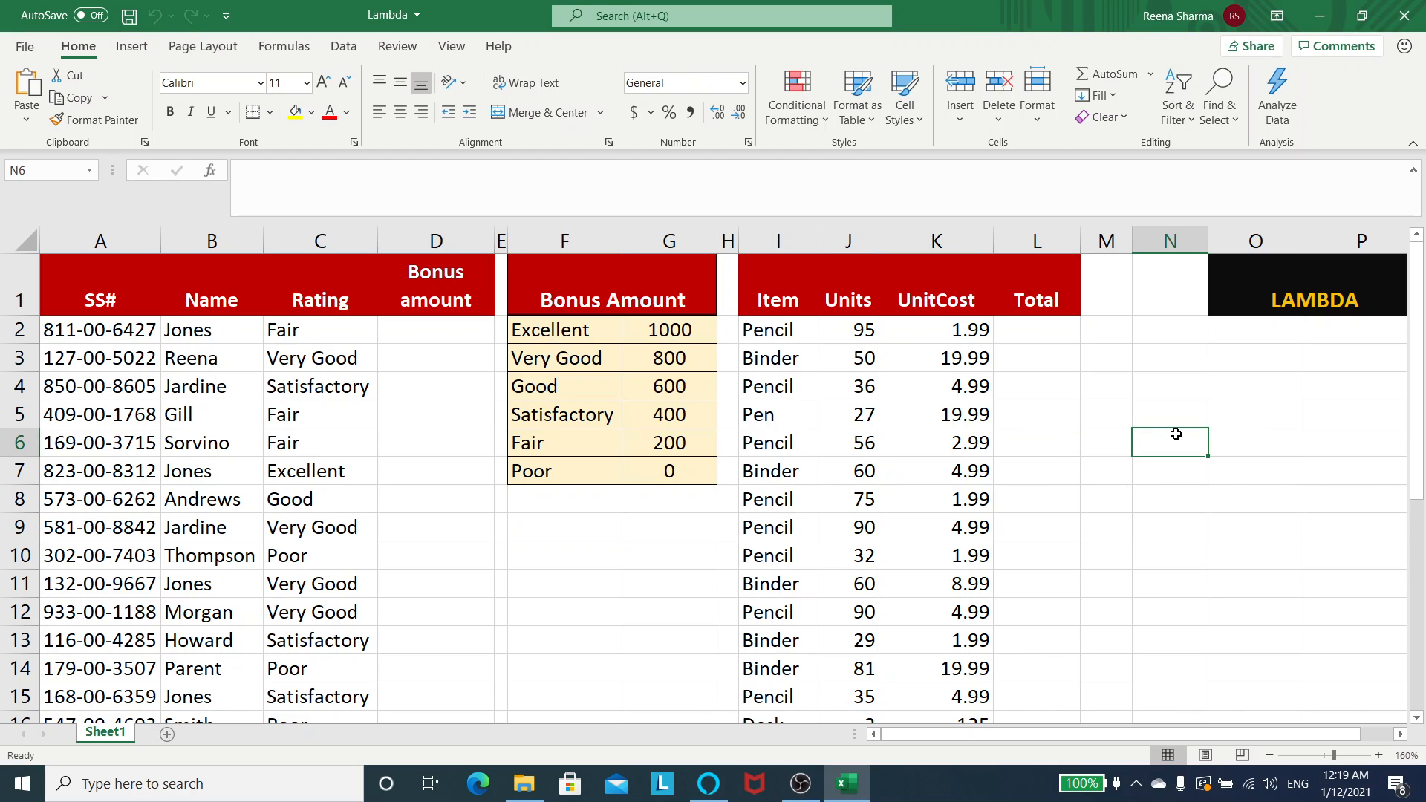
{"action": "type", "text": "="}
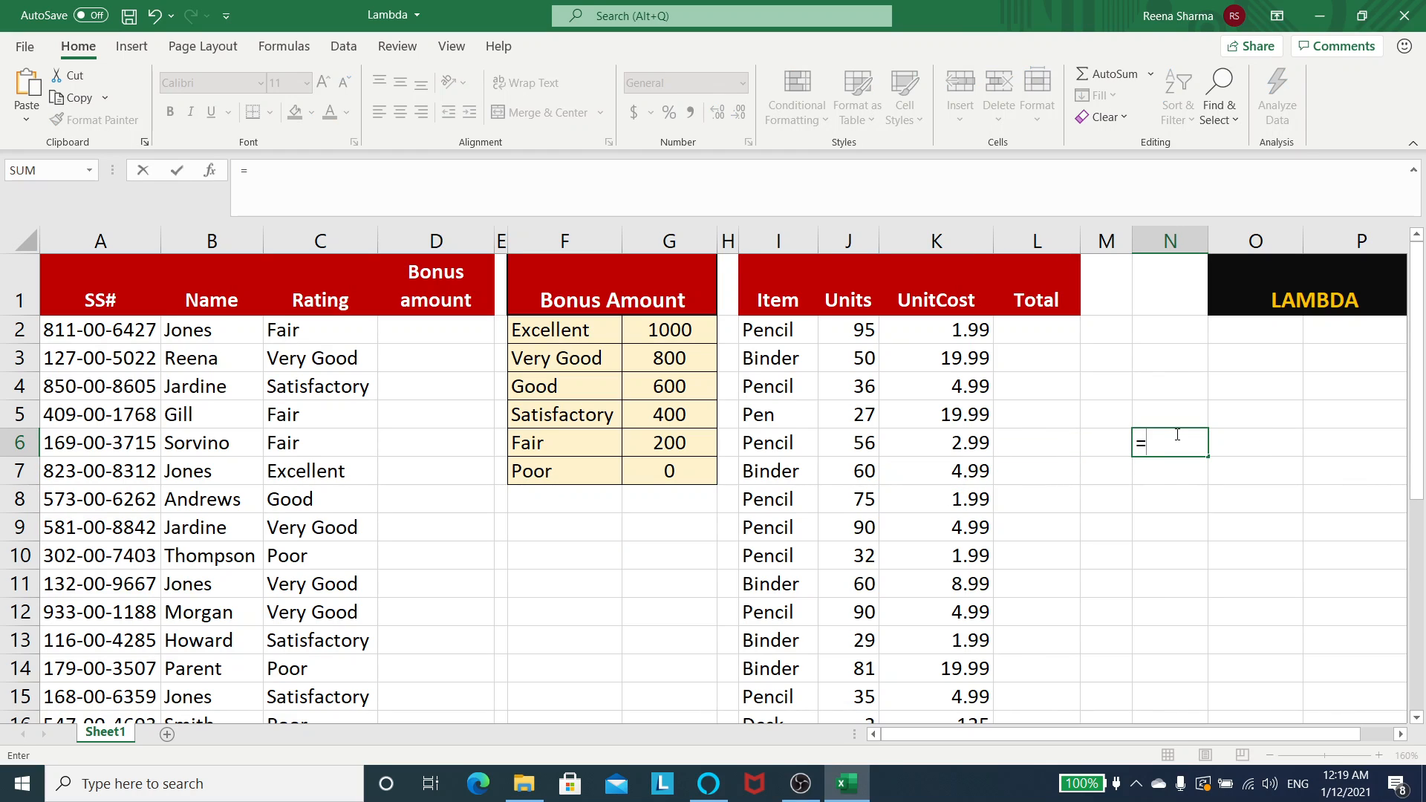
{"action": "type", "text": "la"}
{"action": "key", "text": "Tab"}
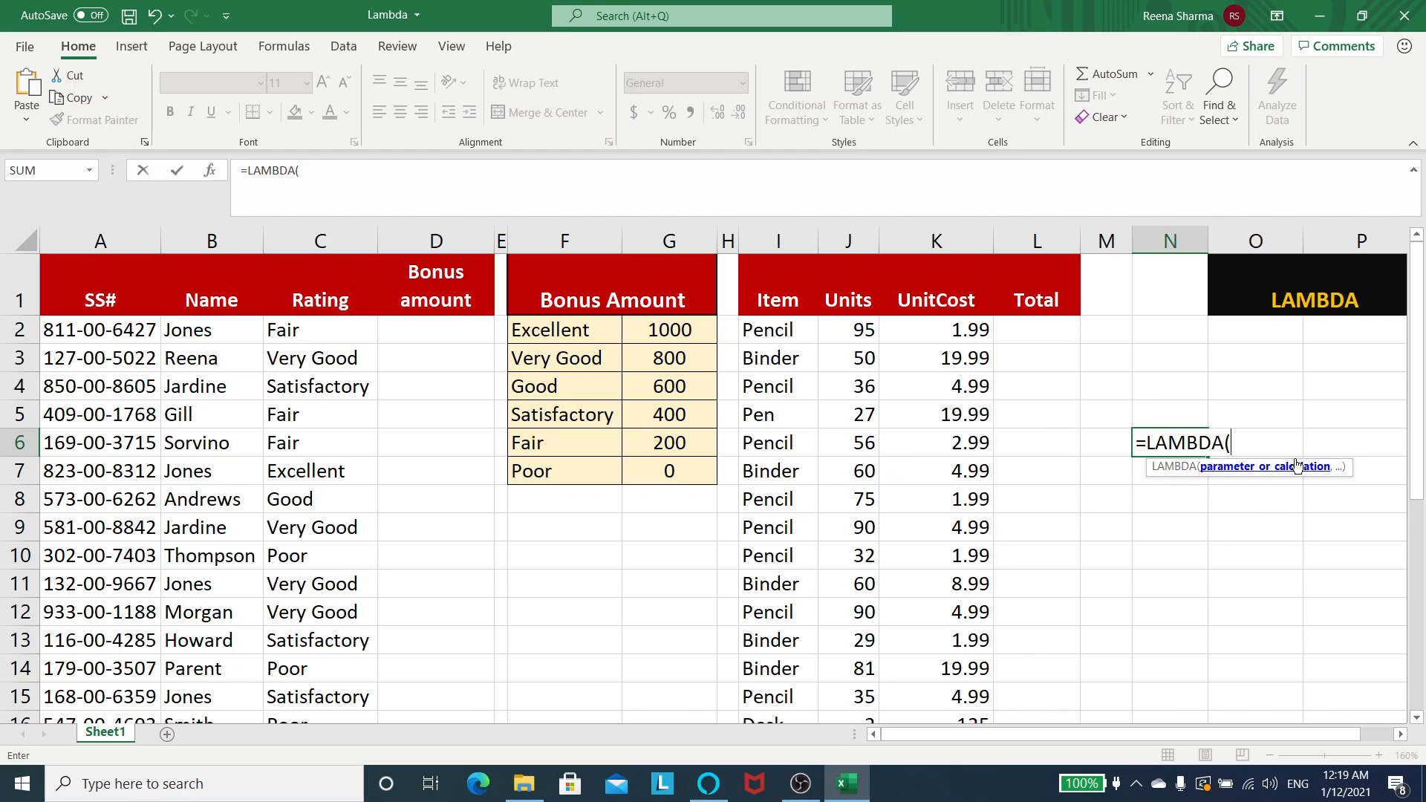
{"action": "type", "text": "x,"}
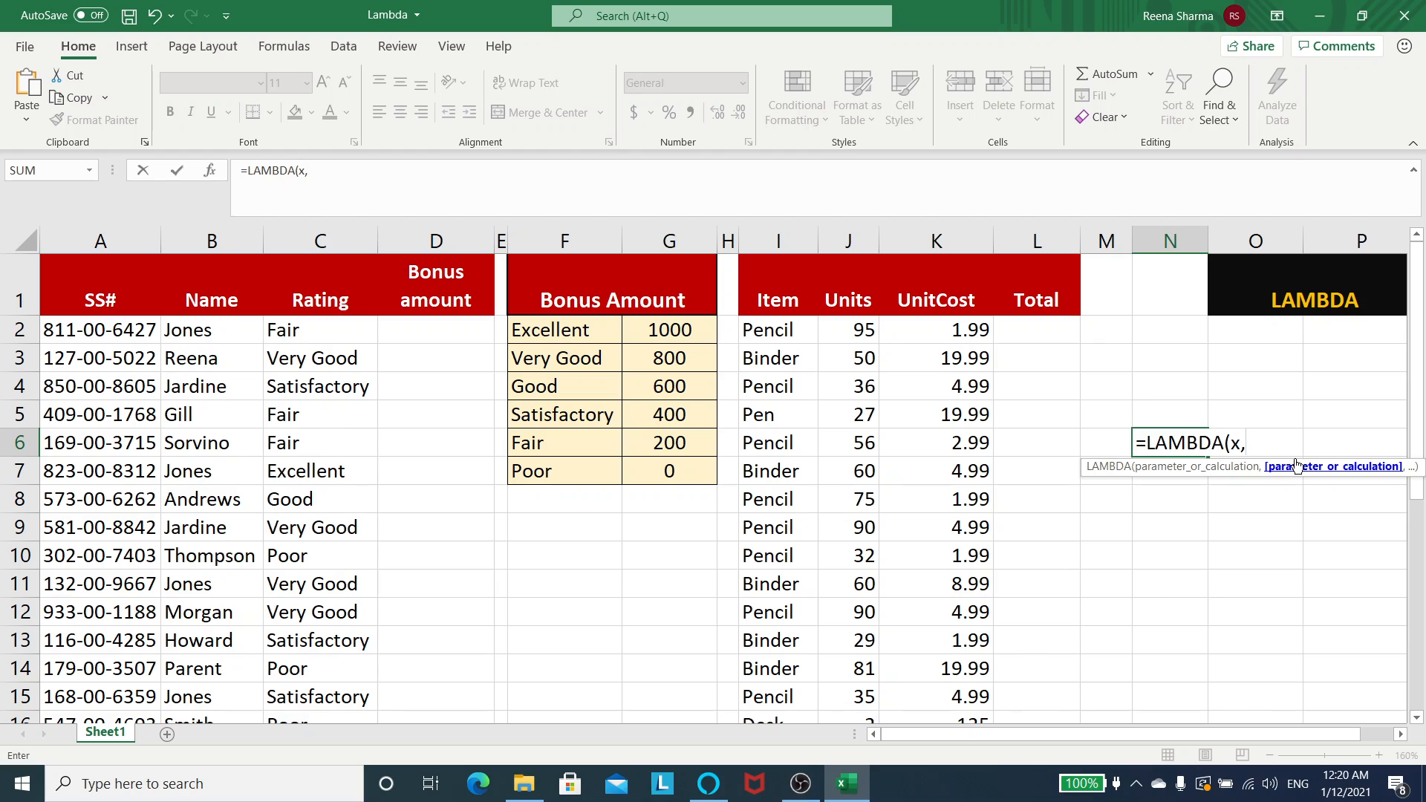
{"action": "type", "text": "x"}
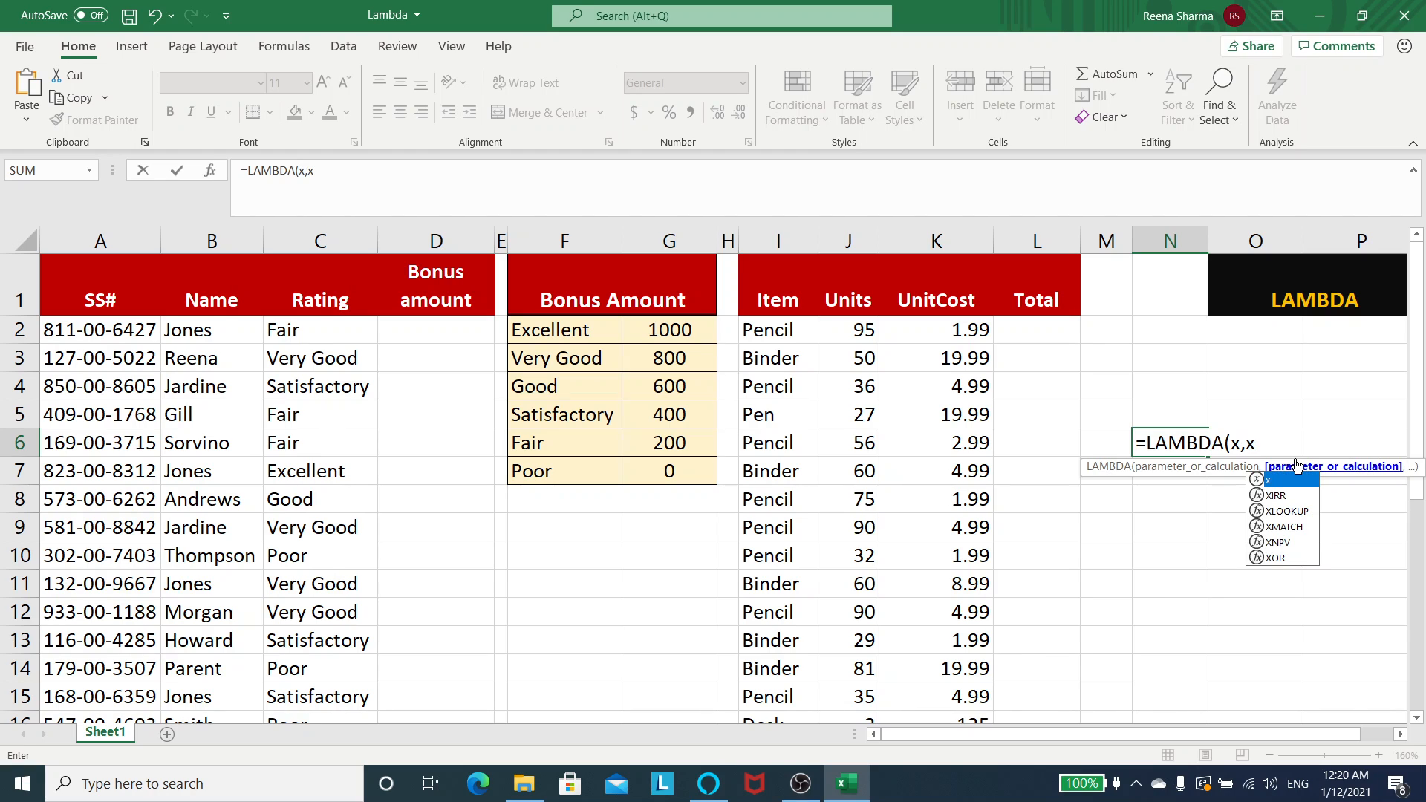
{"action": "type", "text": "+1)"}
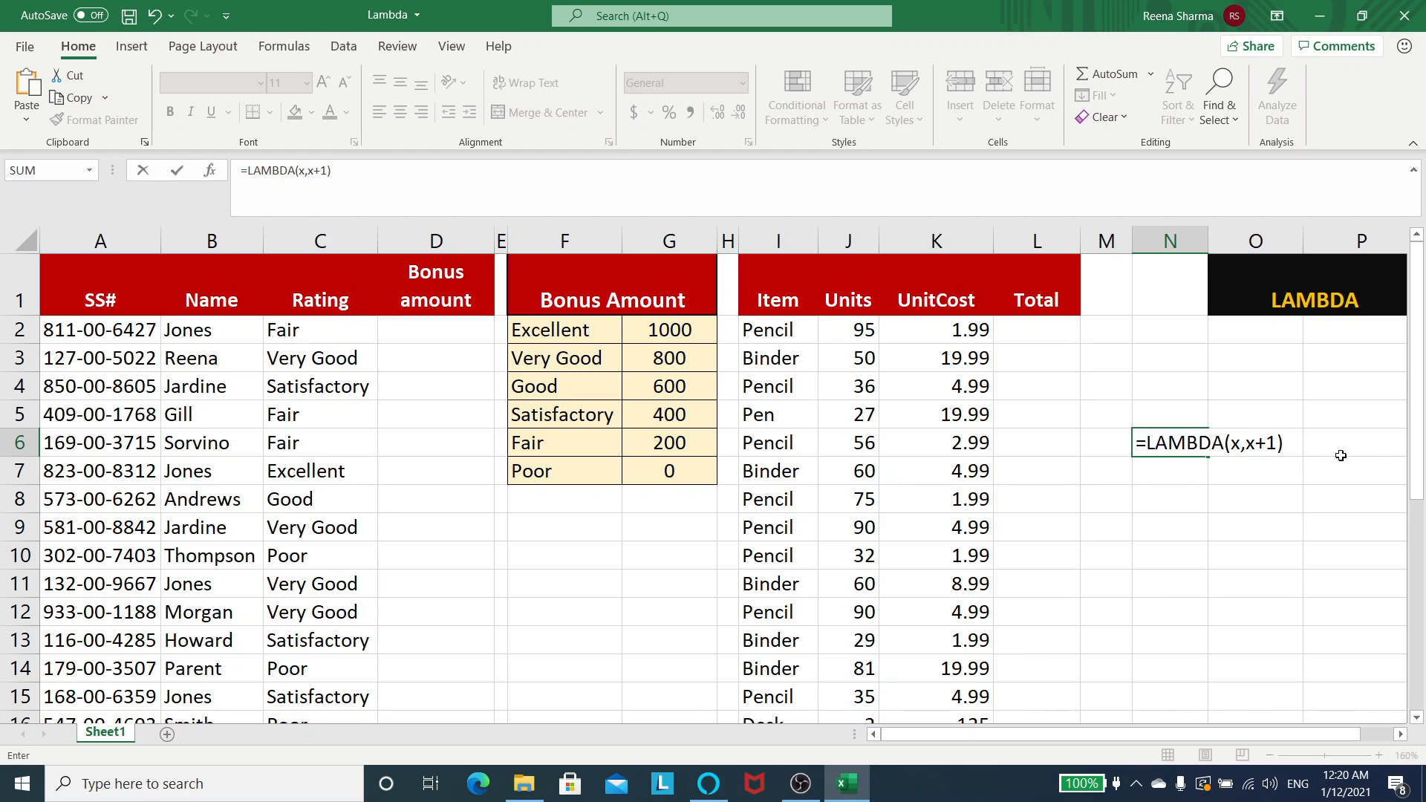
{"action": "key", "text": "Return"}
{"action": "type", "text": "\\"}
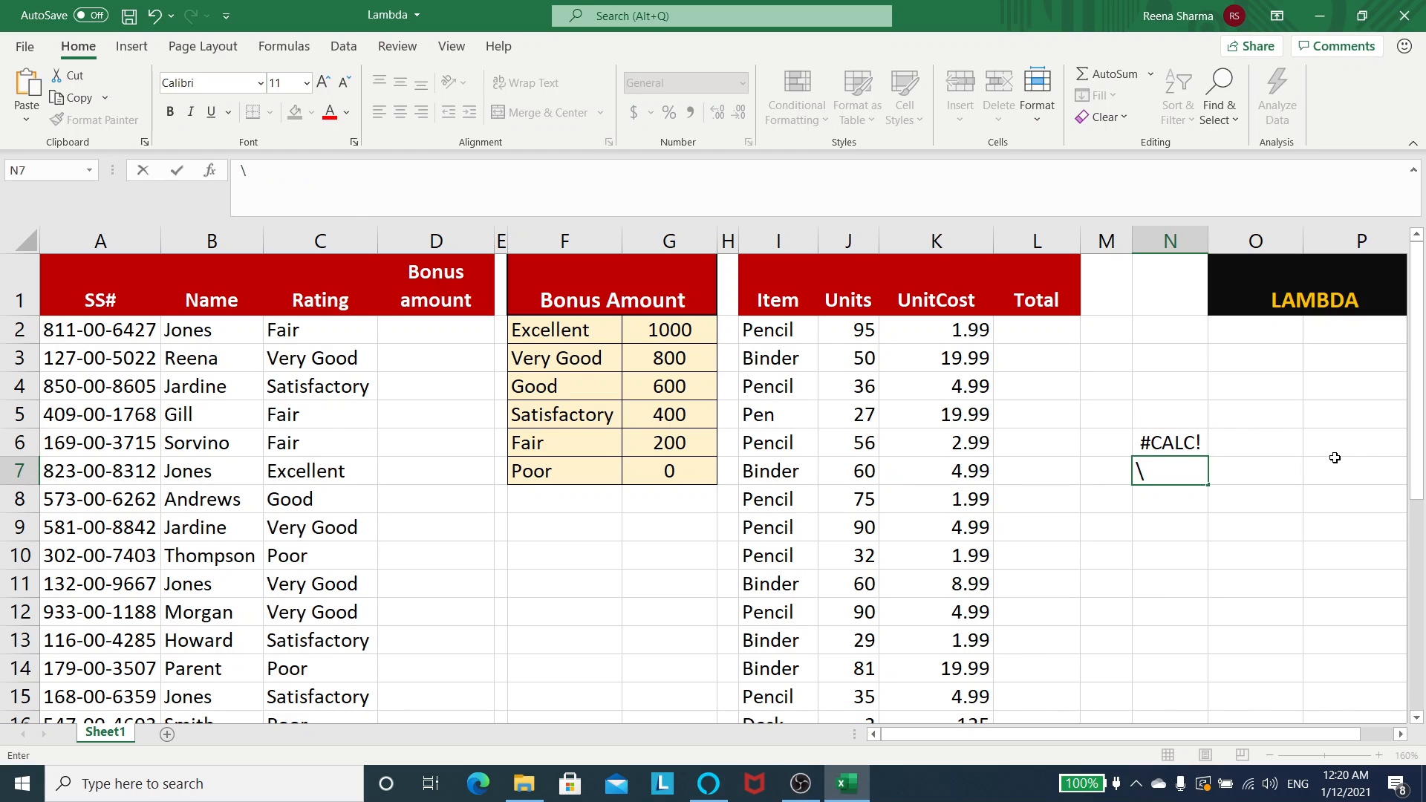
{"action": "key", "text": "BackSpace"}
{"action": "left_click", "coordinate": [1261, 488]}
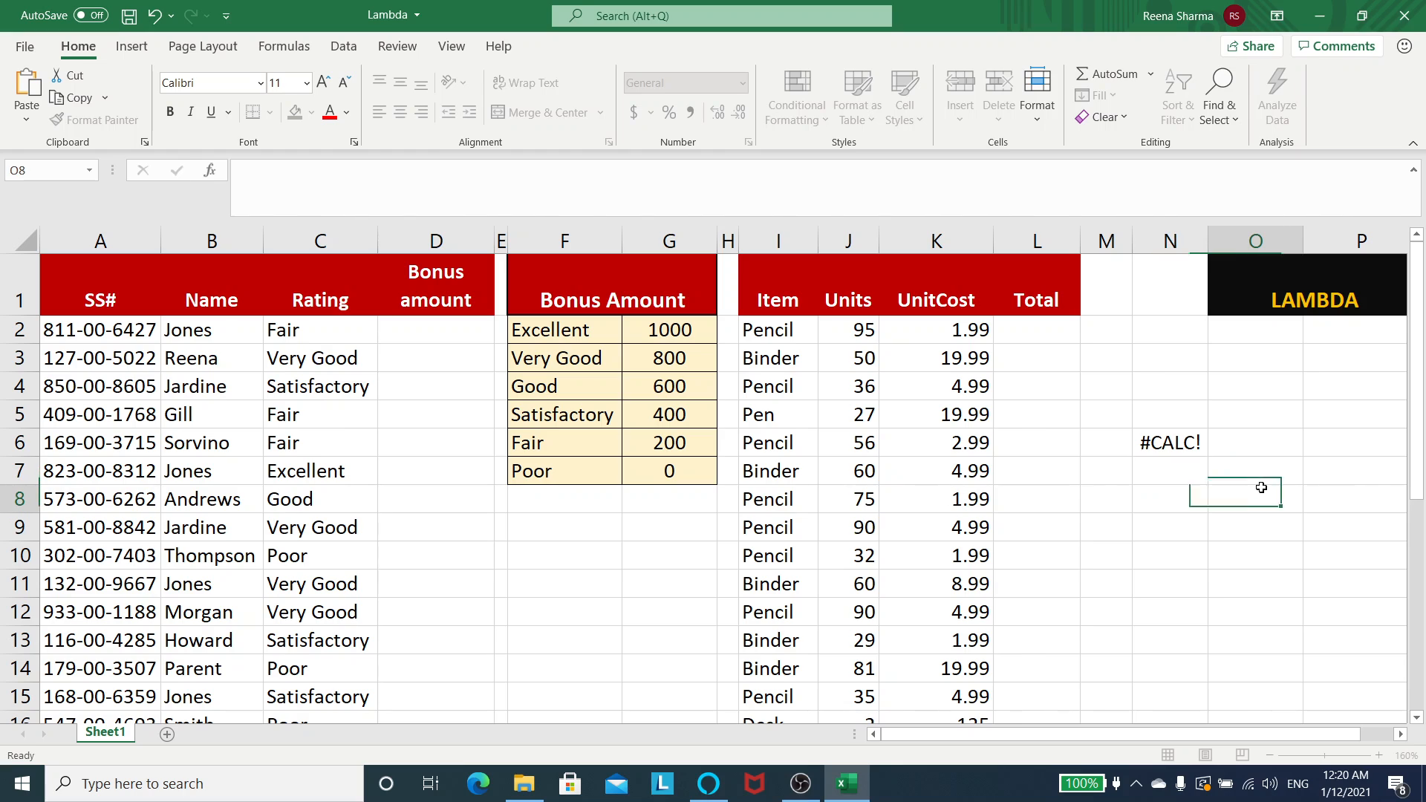
Step: Copy the text of the LAMBDA formula in cell N6 and leave the formula as it is
{"action": "left_click", "coordinate": [1180, 451]}
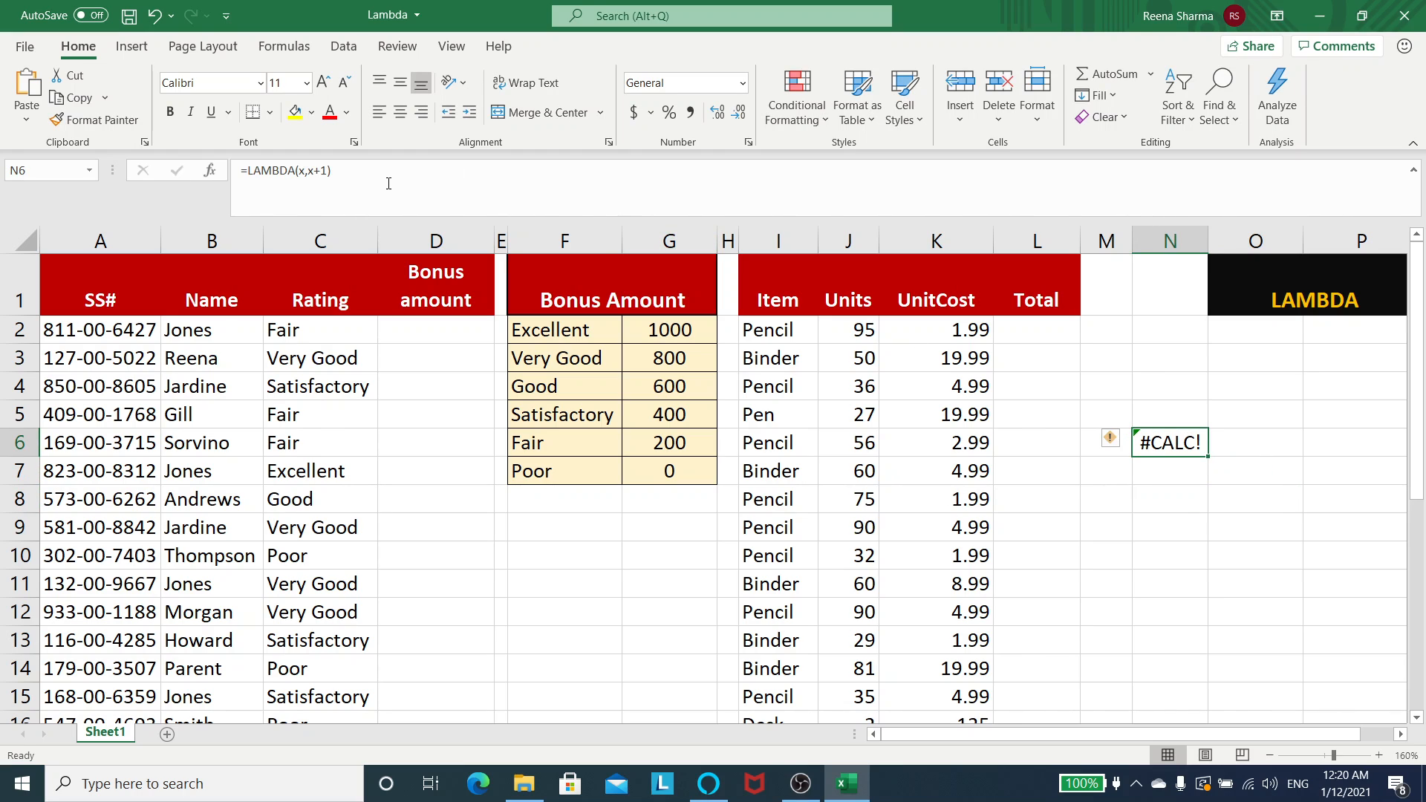
{"action": "left_click_drag", "start_coordinate": [332, 170], "coordinate": [251, 168]}
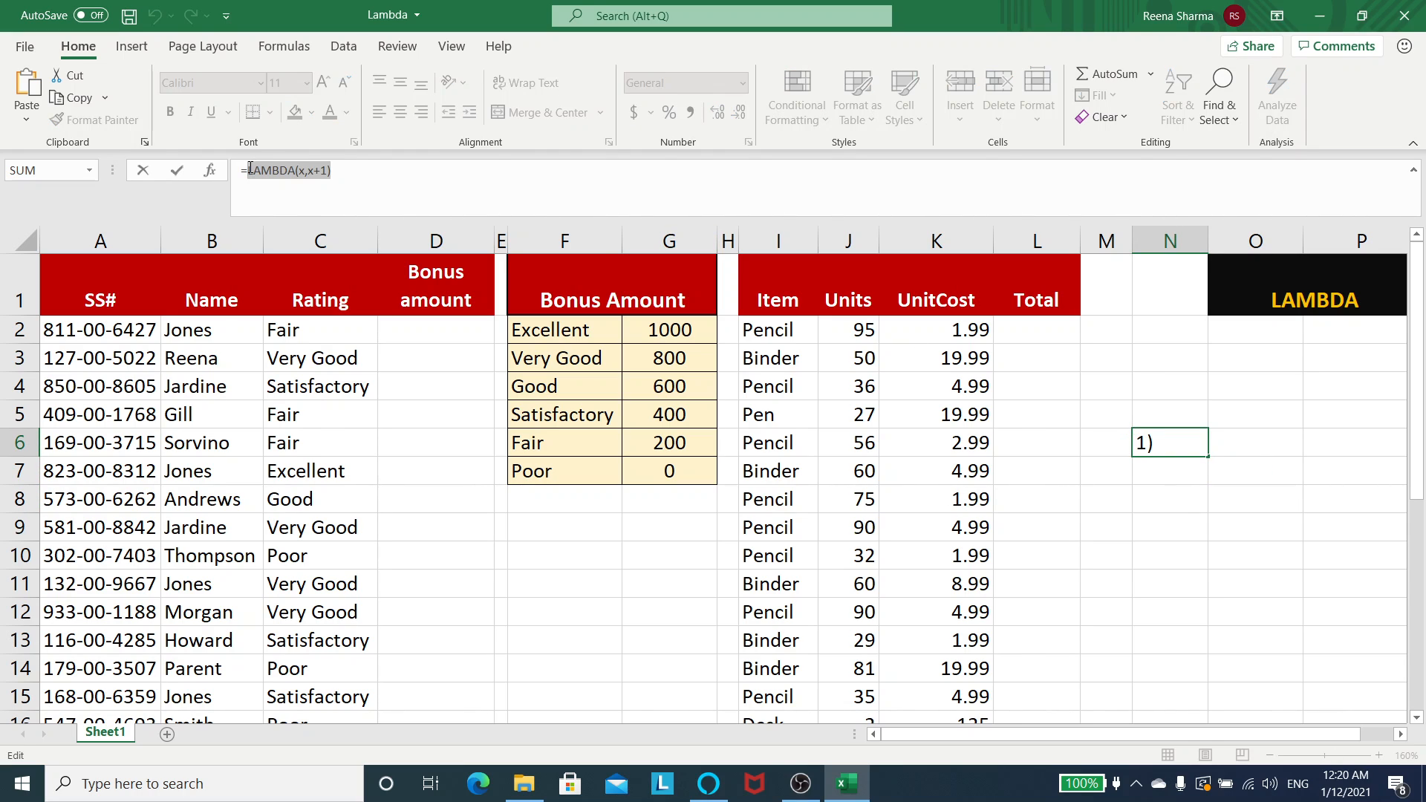
{"action": "key", "text": "Escape"}
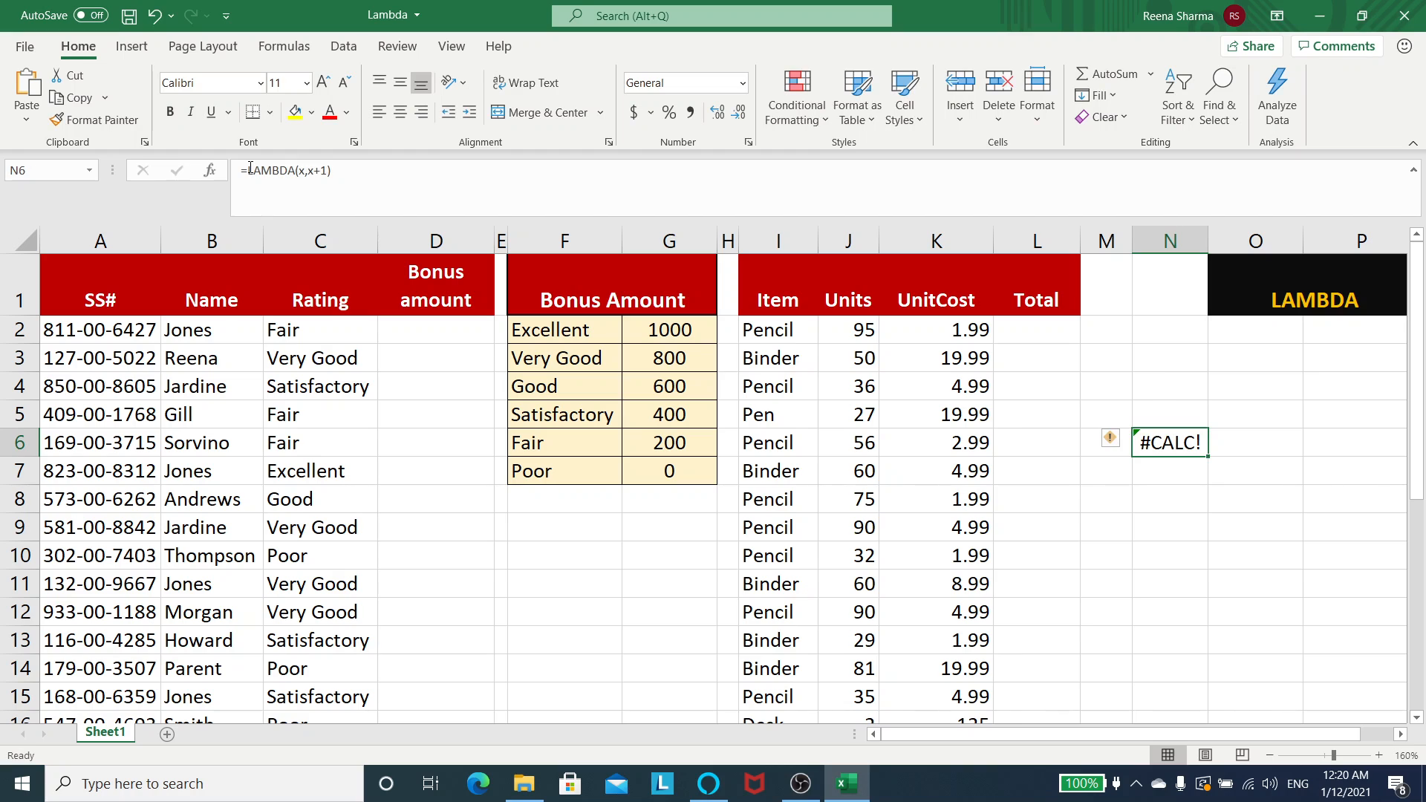
Step: Start a new defined name called additionof1 and limit its scope to Sheet1
{"action": "left_click", "coordinate": [283, 49]}
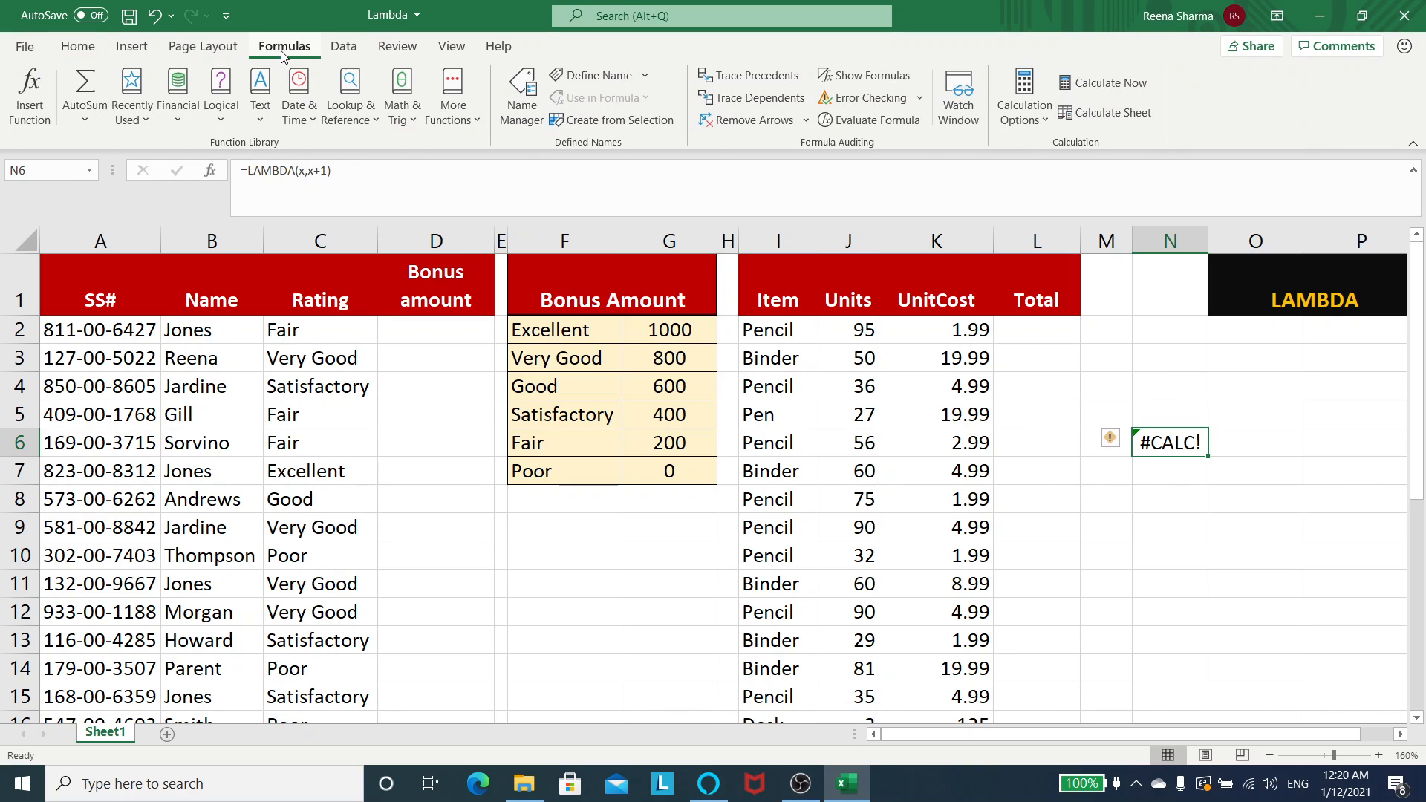
{"action": "left_click", "coordinate": [523, 95]}
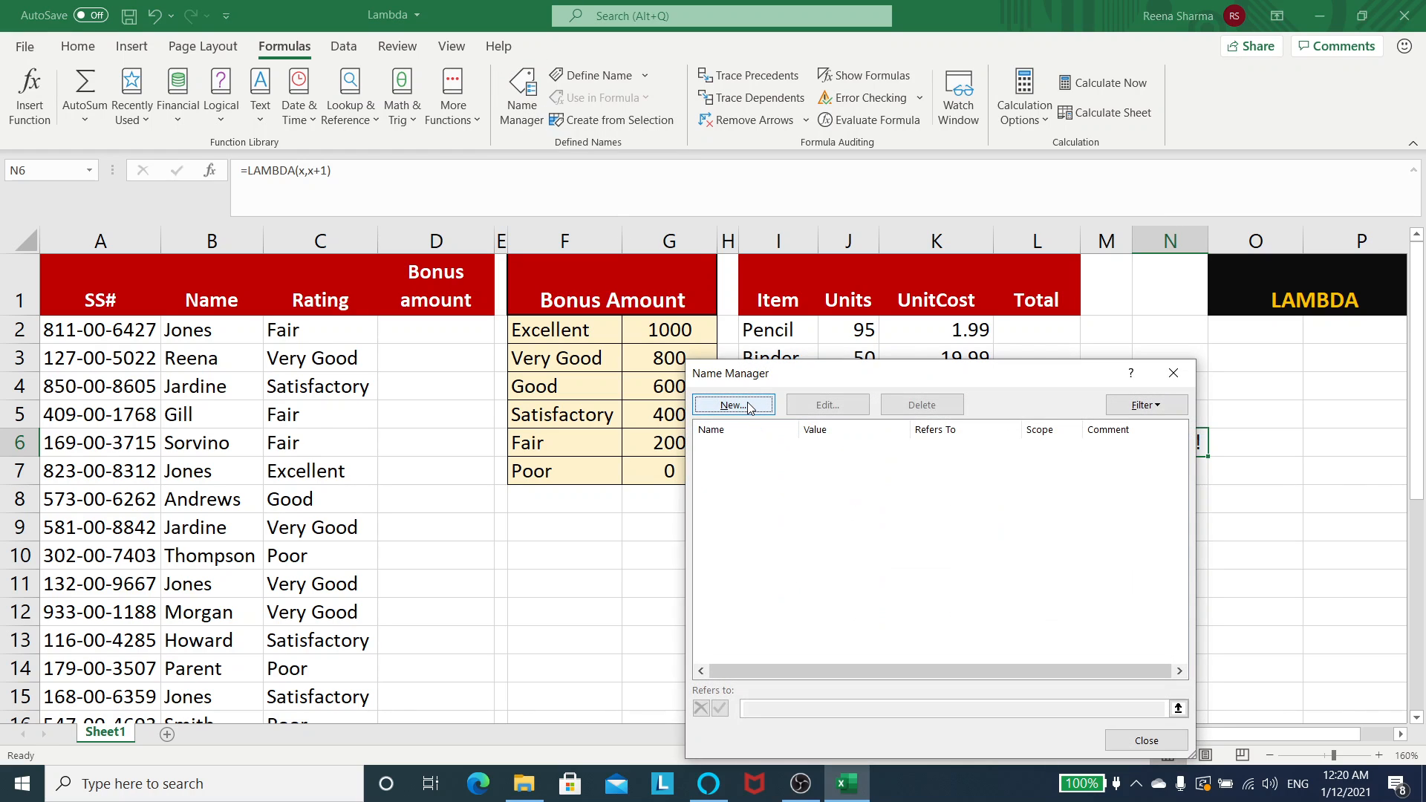
{"action": "left_click", "coordinate": [746, 405]}
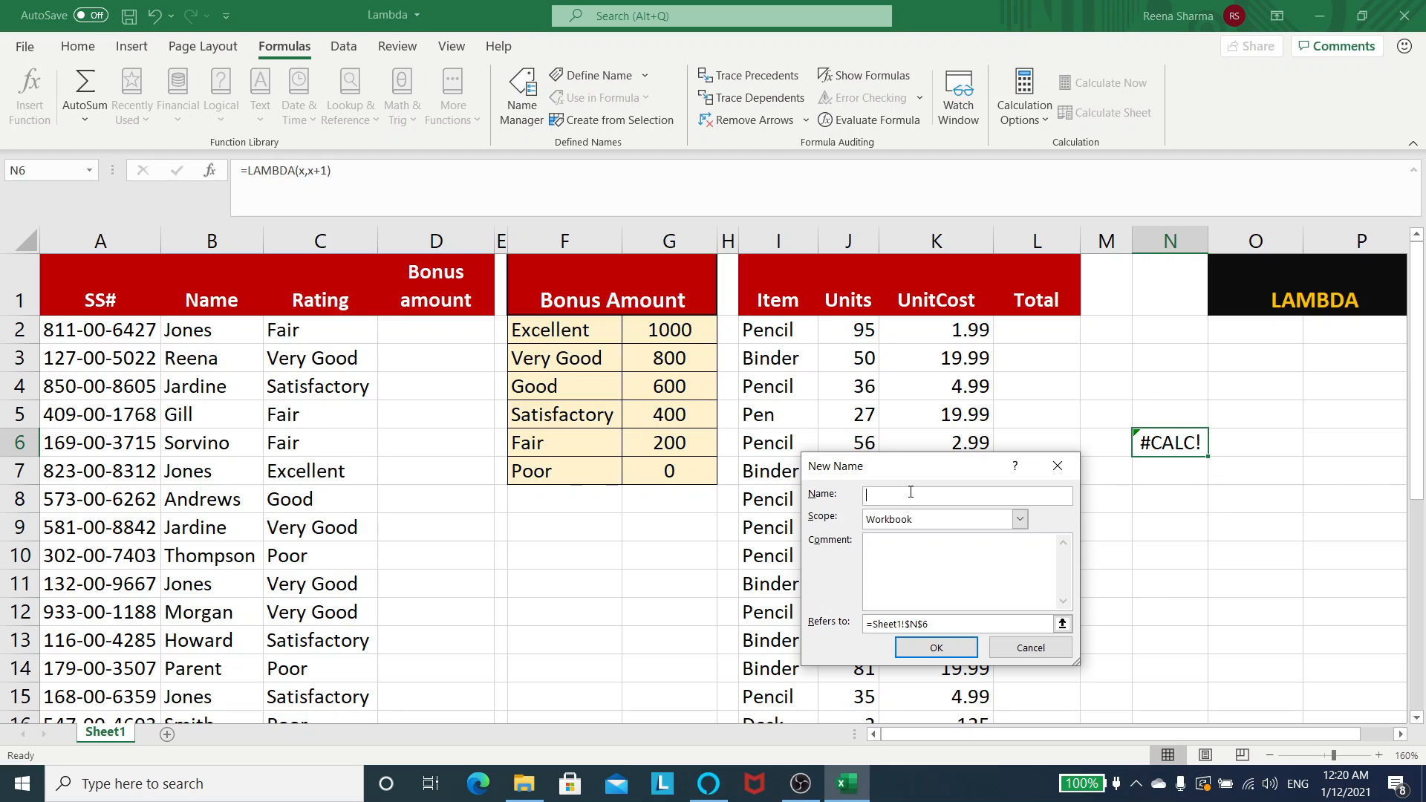
{"action": "type", "text": "additionof1f"}
{"action": "left_click", "coordinate": [902, 496]}
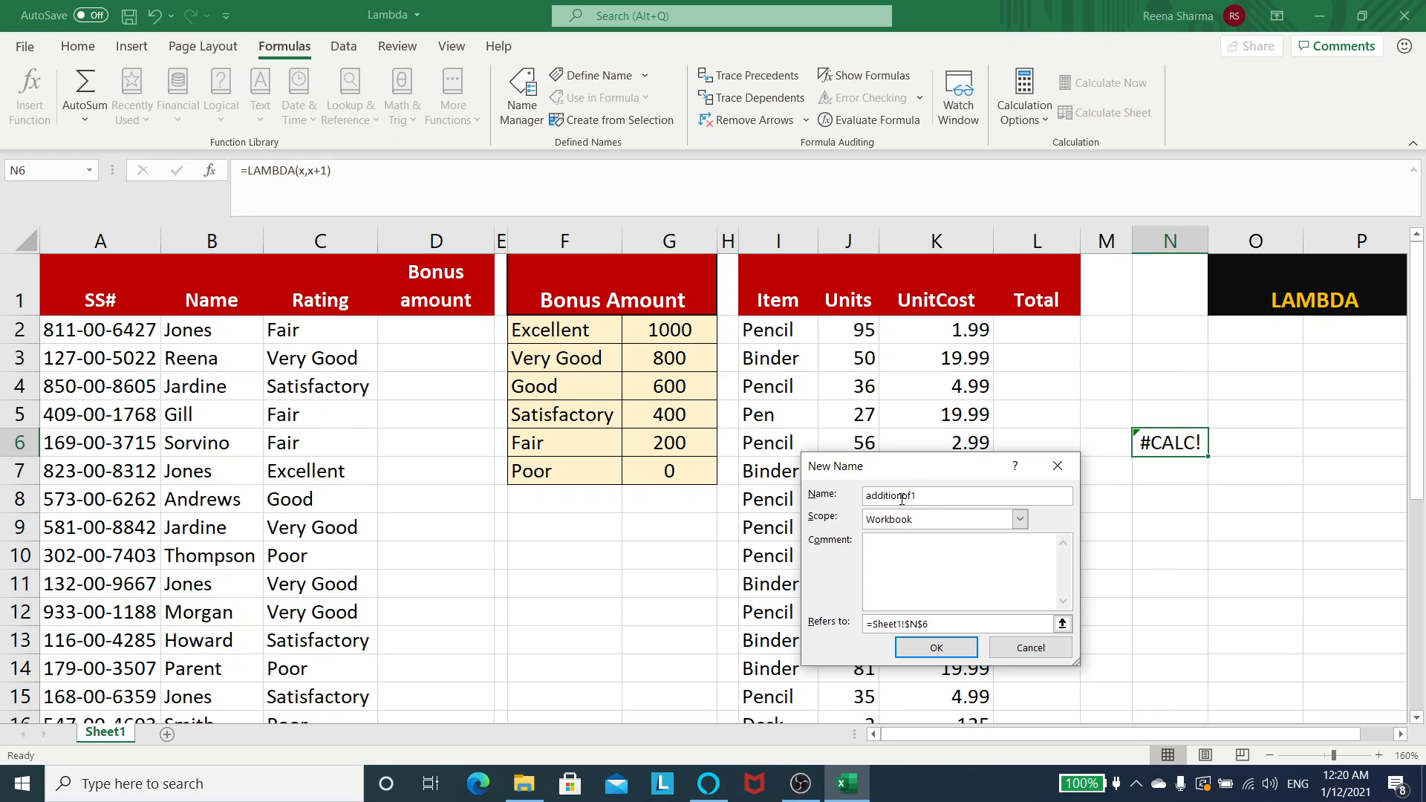
{"action": "left_click", "coordinate": [933, 522]}
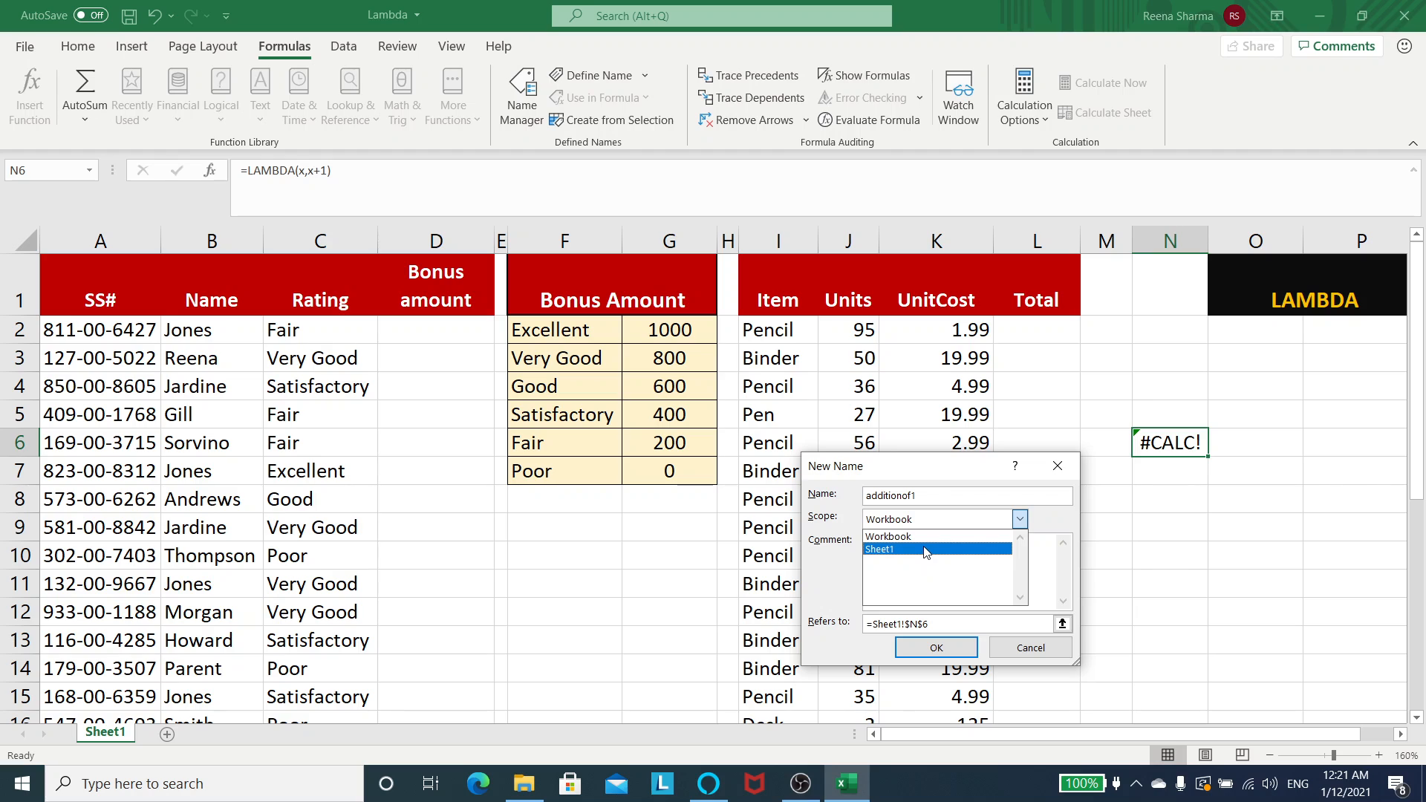
{"action": "left_click", "coordinate": [925, 550]}
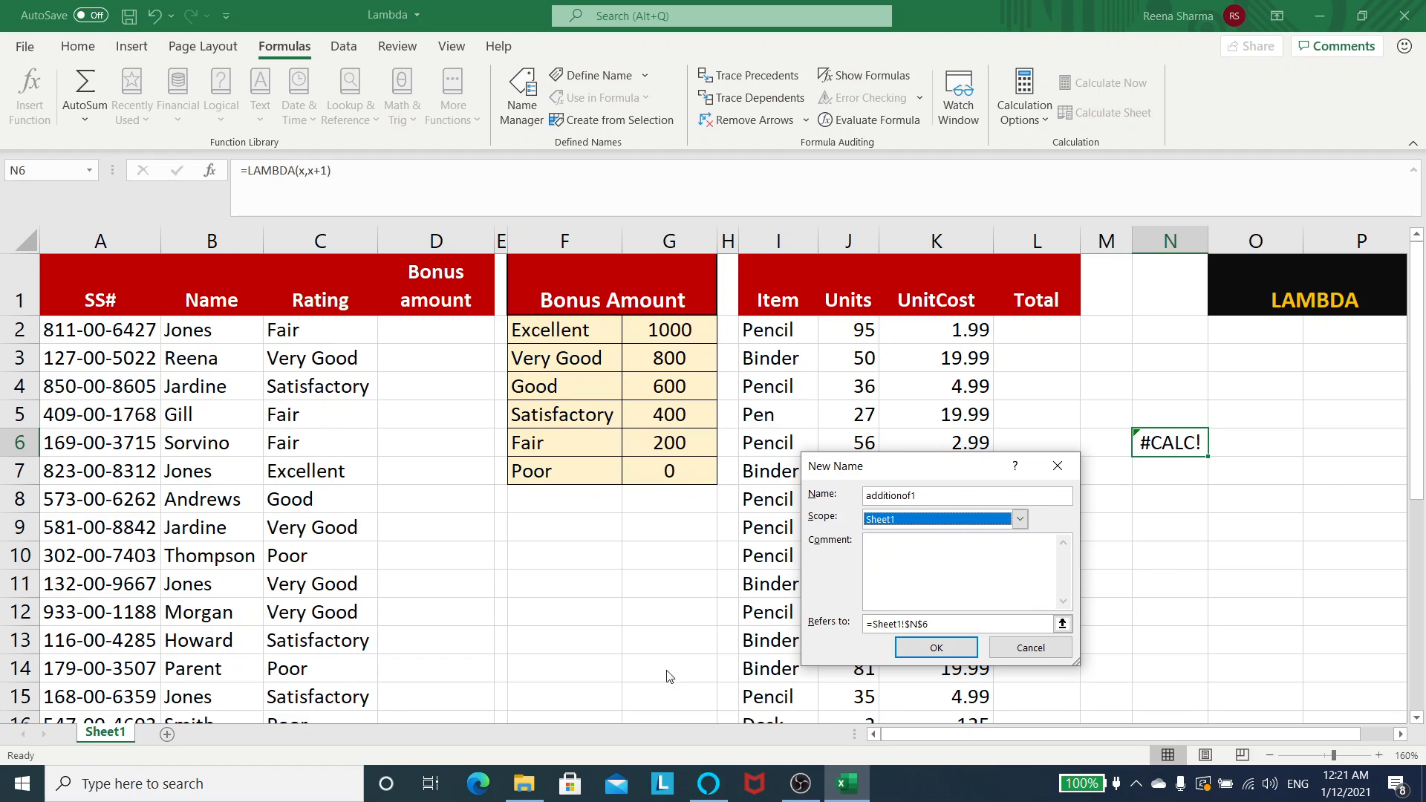
Step: Make the new name refer to =LAMBDA(x,x+1) instead of a cell
{"action": "left_click", "coordinate": [925, 560]}
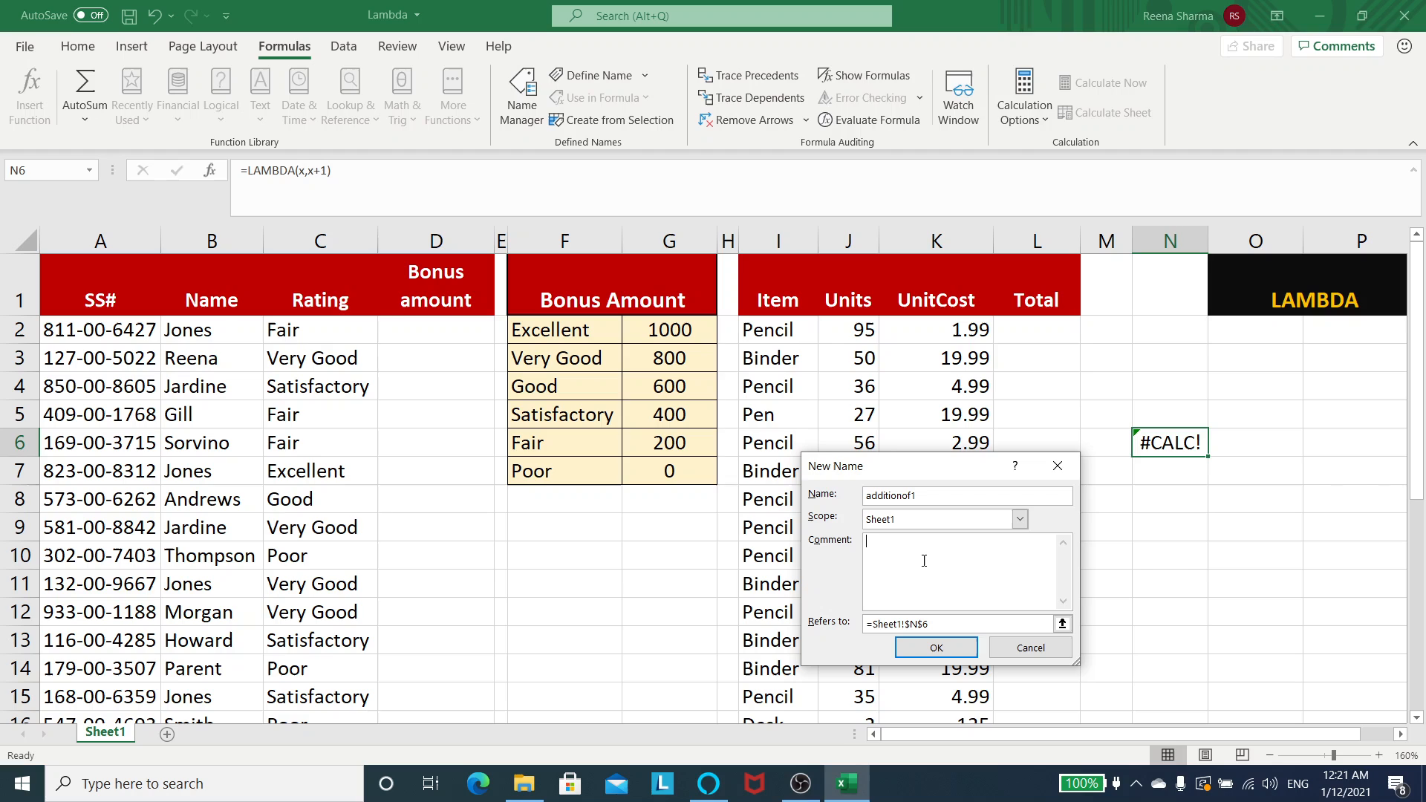
{"action": "left_click", "coordinate": [926, 631]}
{"action": "type", "text": "=LAMBDA(x,x+1)"}
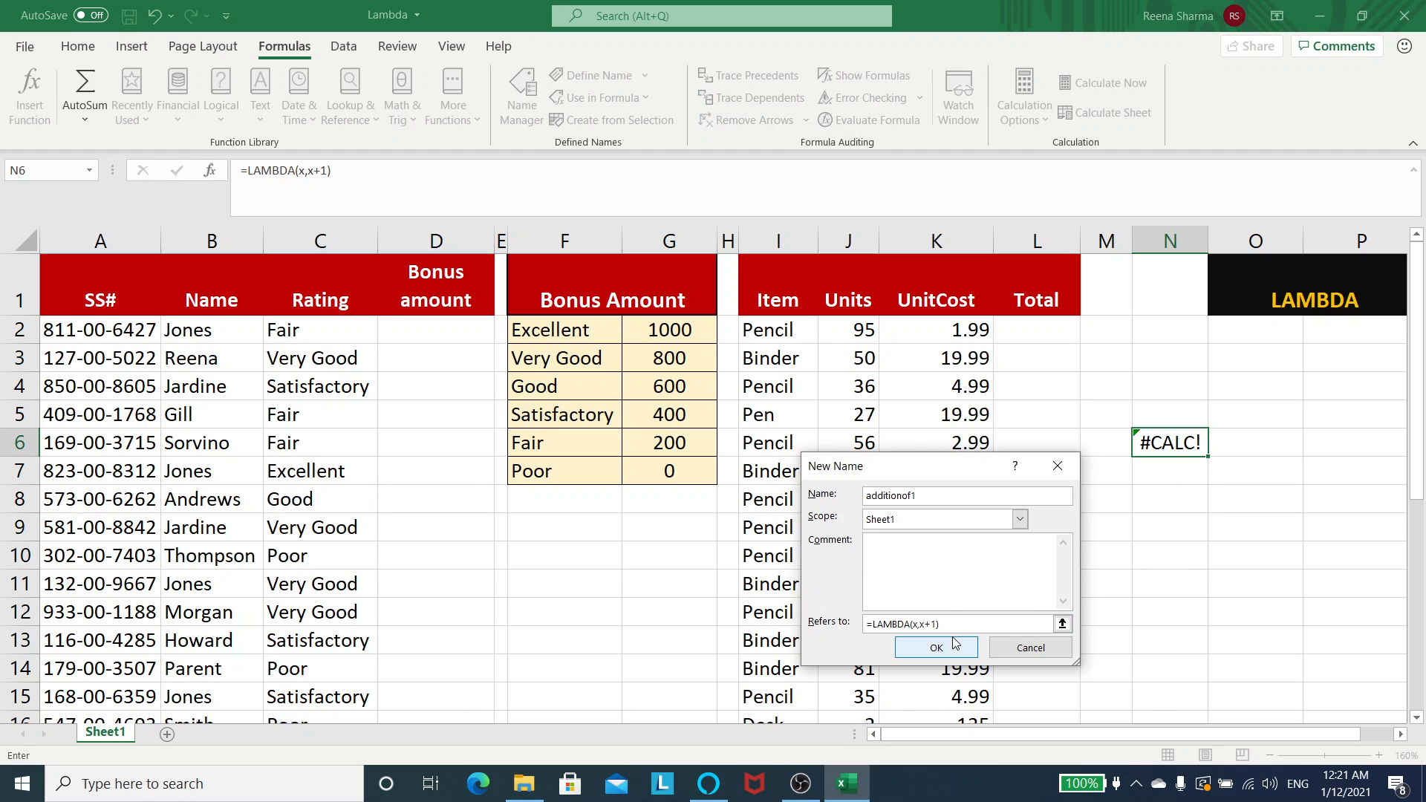
Step: Add the comment "addition 0f 1" to the name, save it and close the Name Manager
{"action": "left_click", "coordinate": [936, 568]}
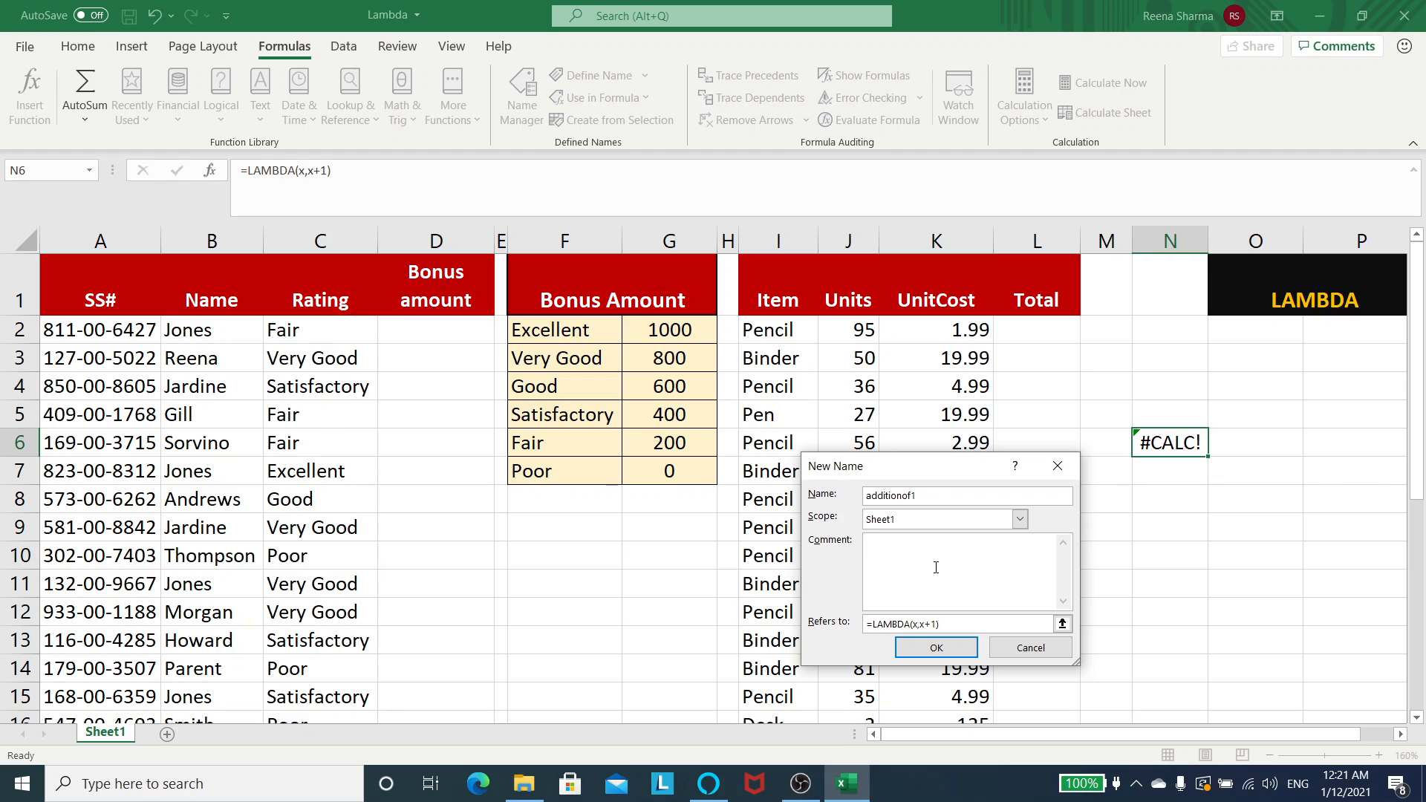
{"action": "type", "text": "addition foumula"}
{"action": "key", "text": "BackSpace"}
{"action": "key", "text": "BackSpace"}
{"action": "key", "text": "BackSpace"}
{"action": "key", "text": "BackSpace"}
{"action": "key", "text": "BackSpace"}
{"action": "key", "text": "BackSpace"}
{"action": "type", "text": "1"}
{"action": "left_click", "coordinate": [936, 647]}
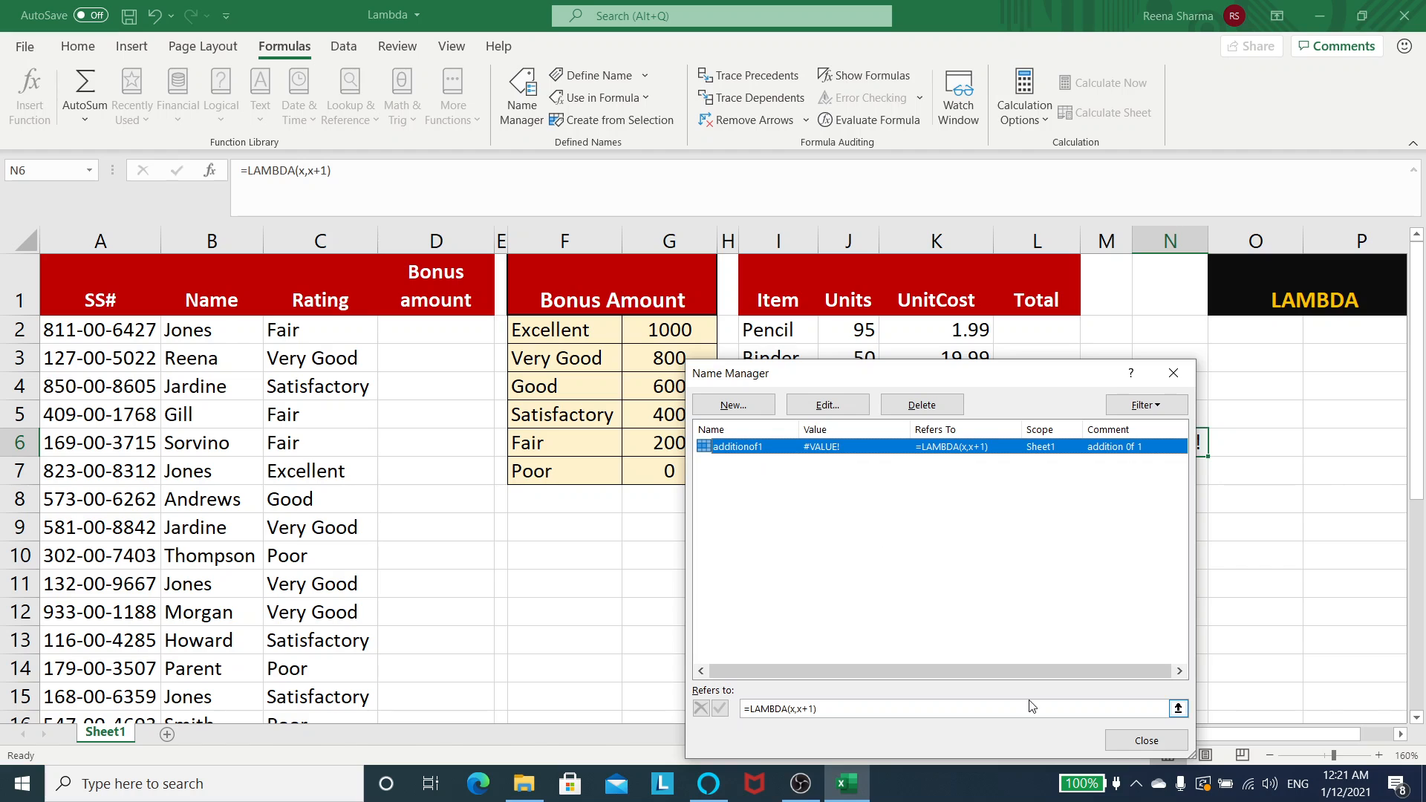
{"action": "left_click", "coordinate": [1167, 748]}
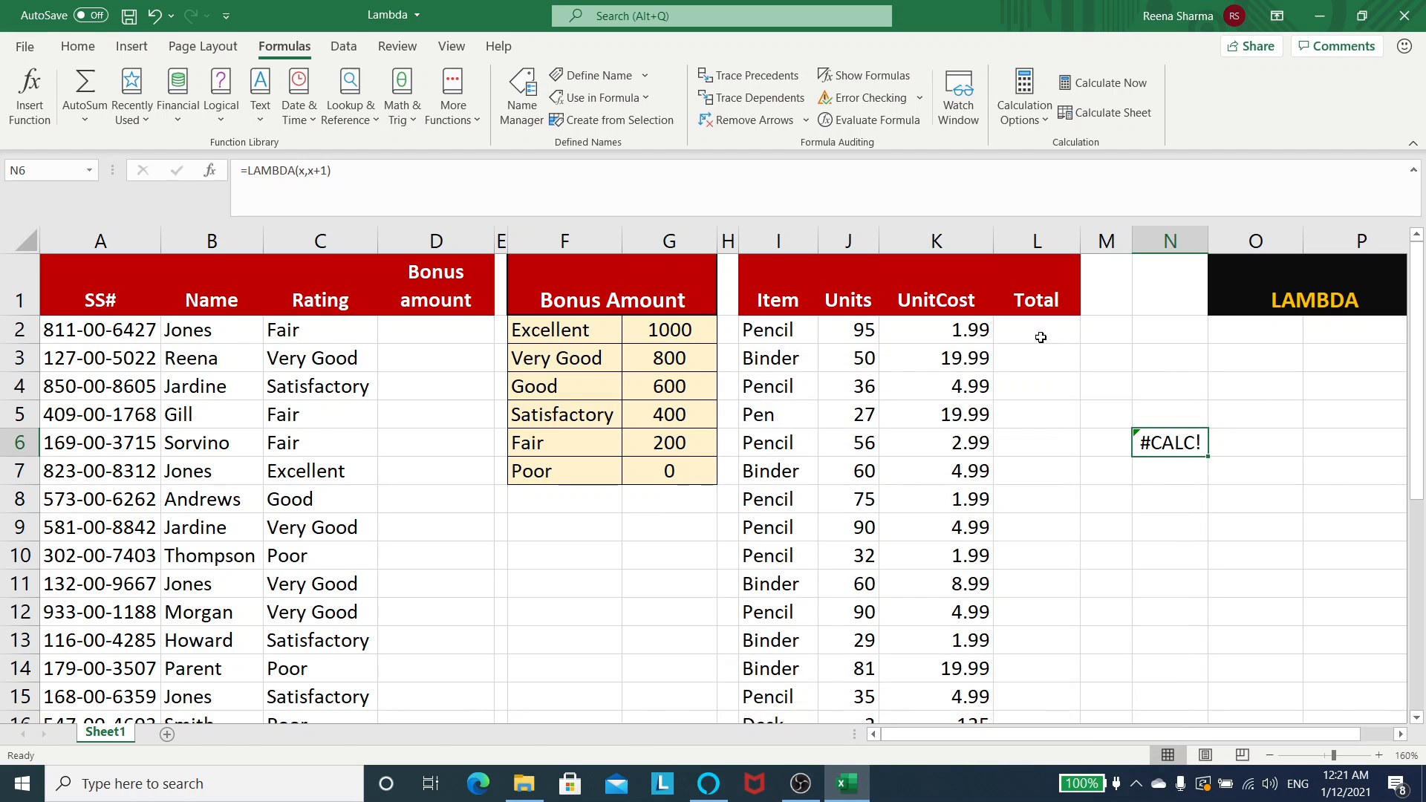
{"action": "left_click", "coordinate": [1159, 340]}
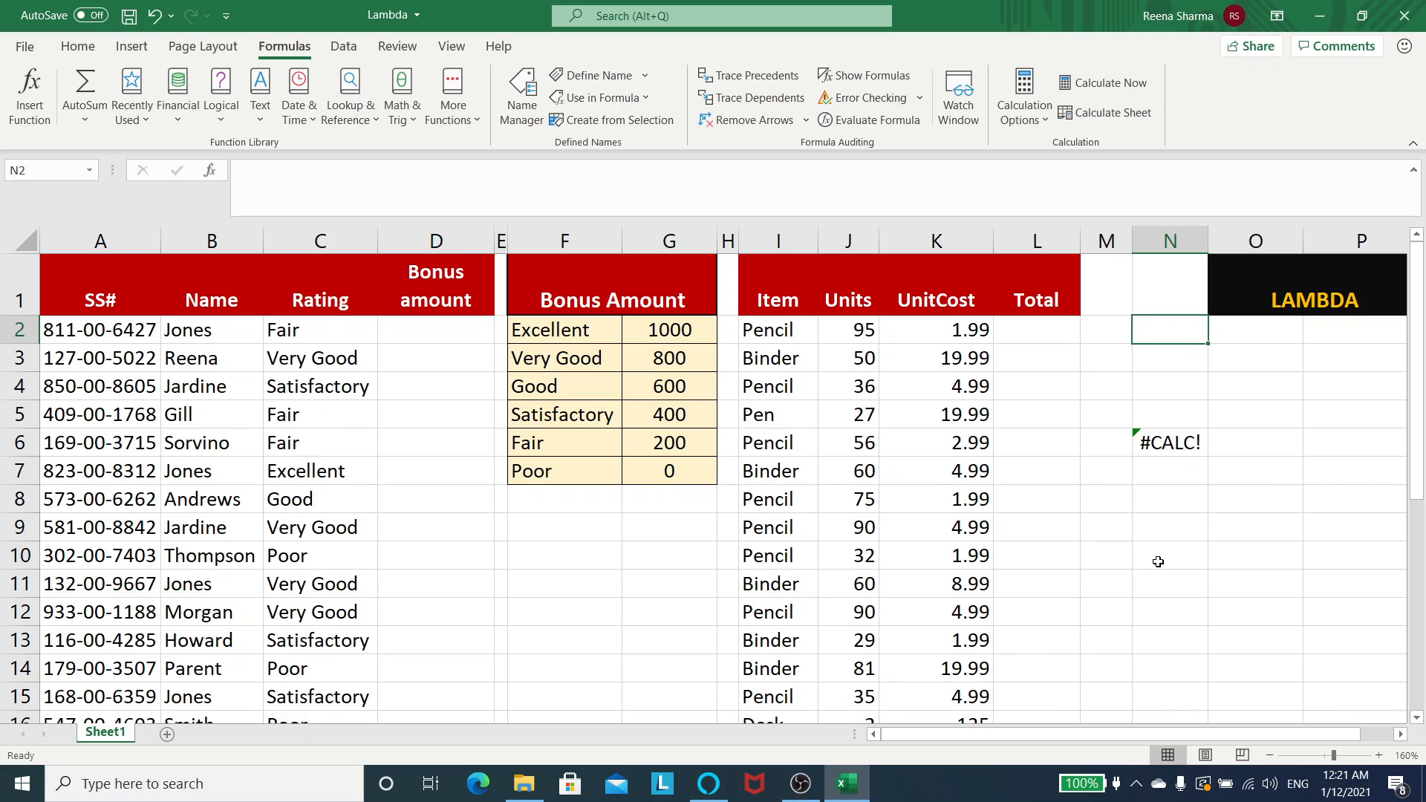
{"action": "left_click", "coordinate": [1158, 528]}
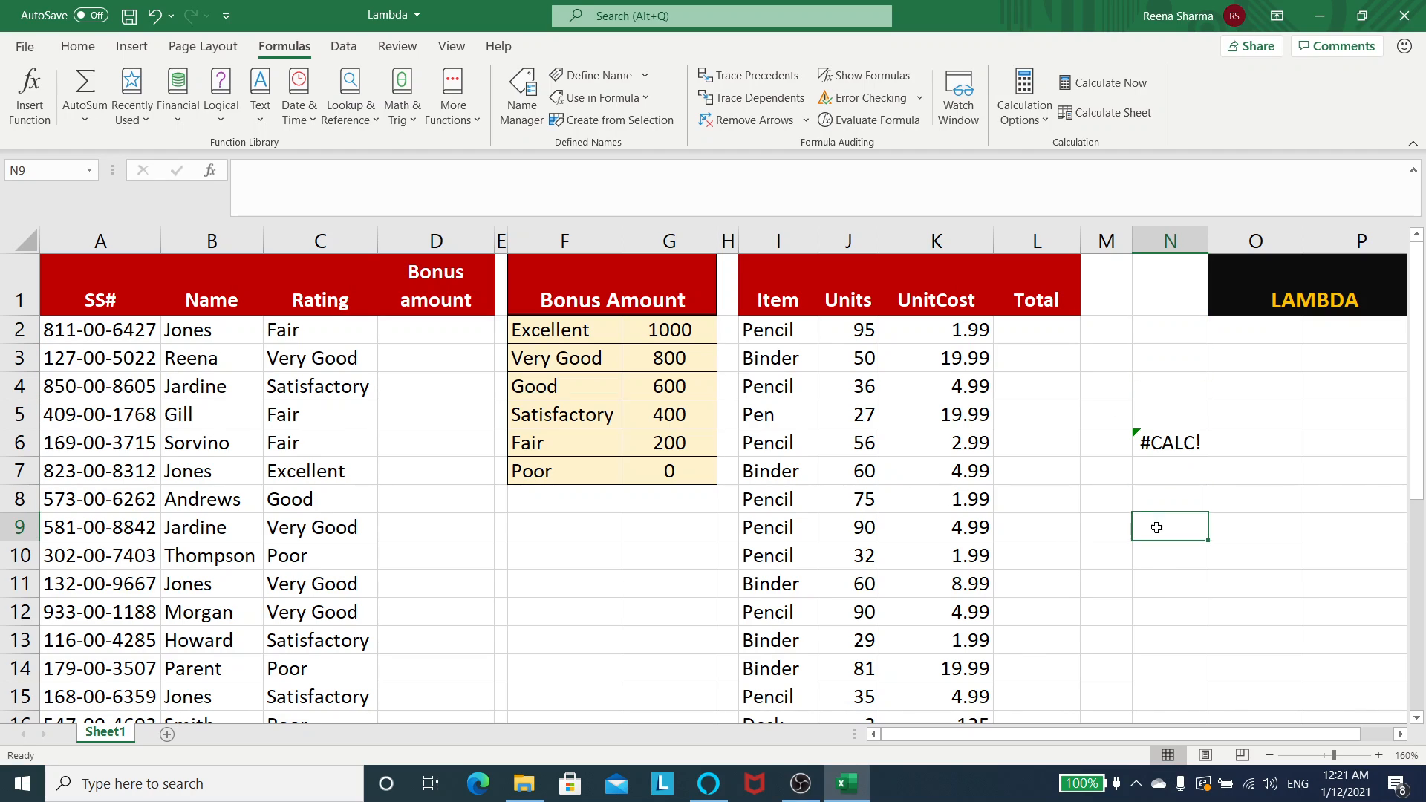
{"action": "type", "text": "="}
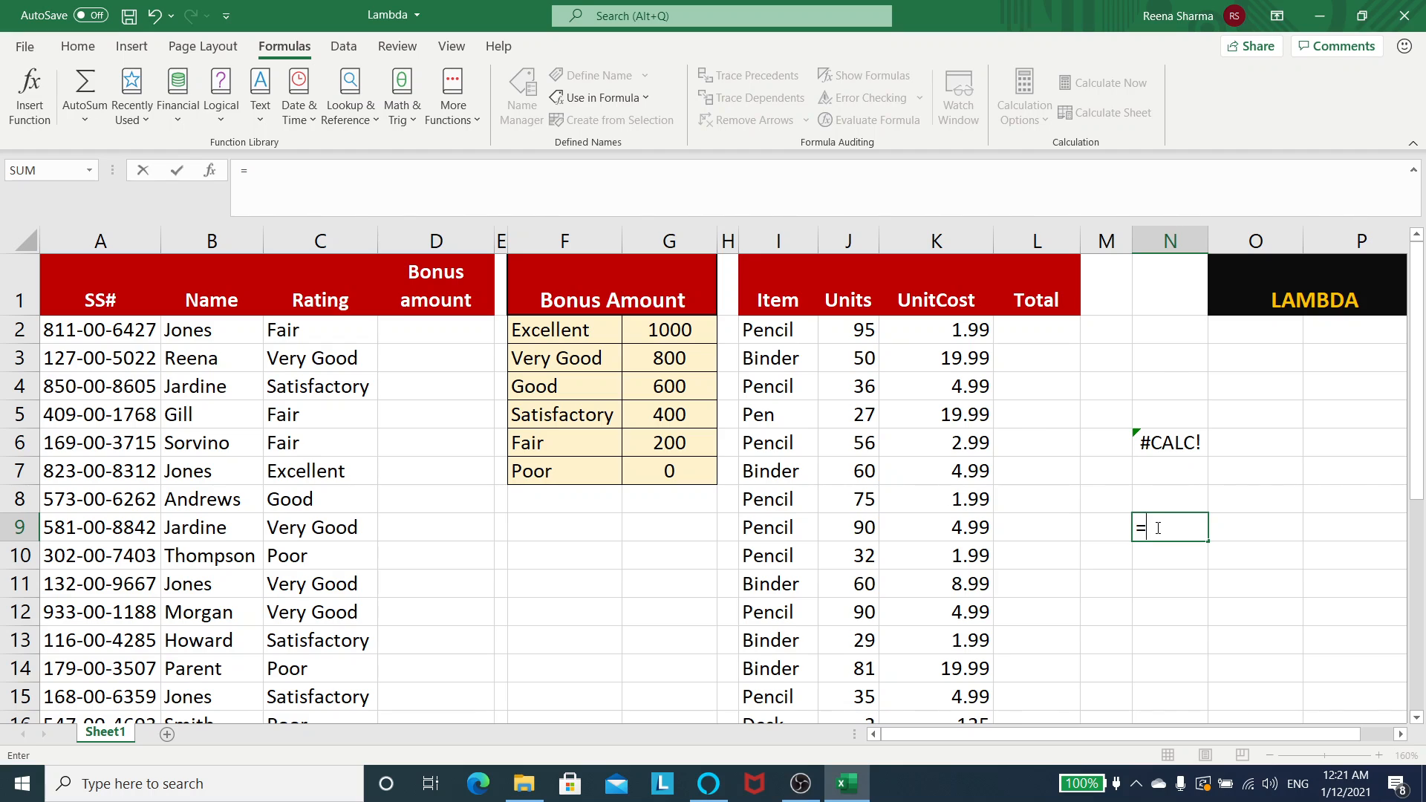
{"action": "type", "text": "cal"}
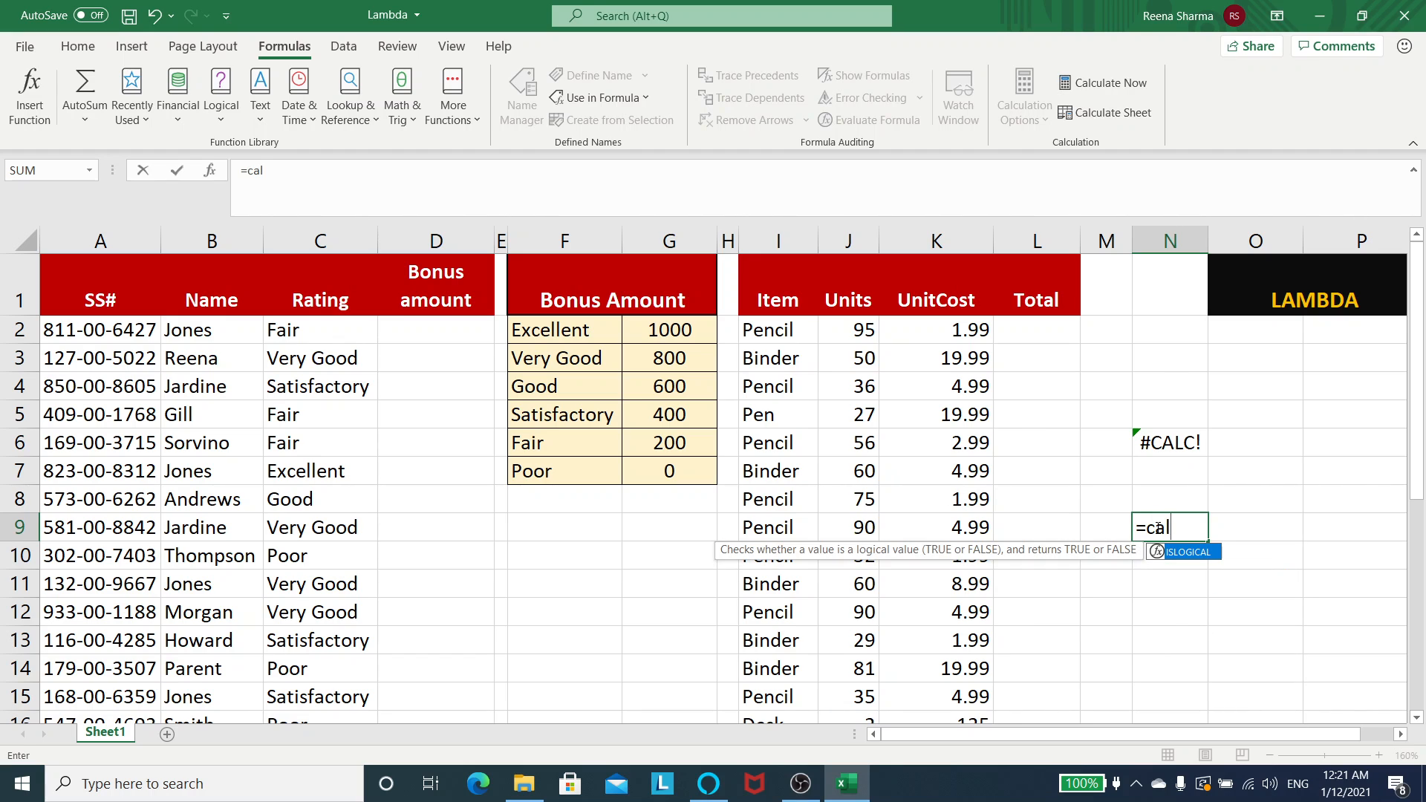
{"action": "type", "text": "cu"}
{"action": "key", "text": "BackSpace"}
{"action": "key", "text": "BackSpace"}
{"action": "key", "text": "BackSpace"}
{"action": "key", "text": "BackSpace"}
{"action": "key", "text": "BackSpace"}
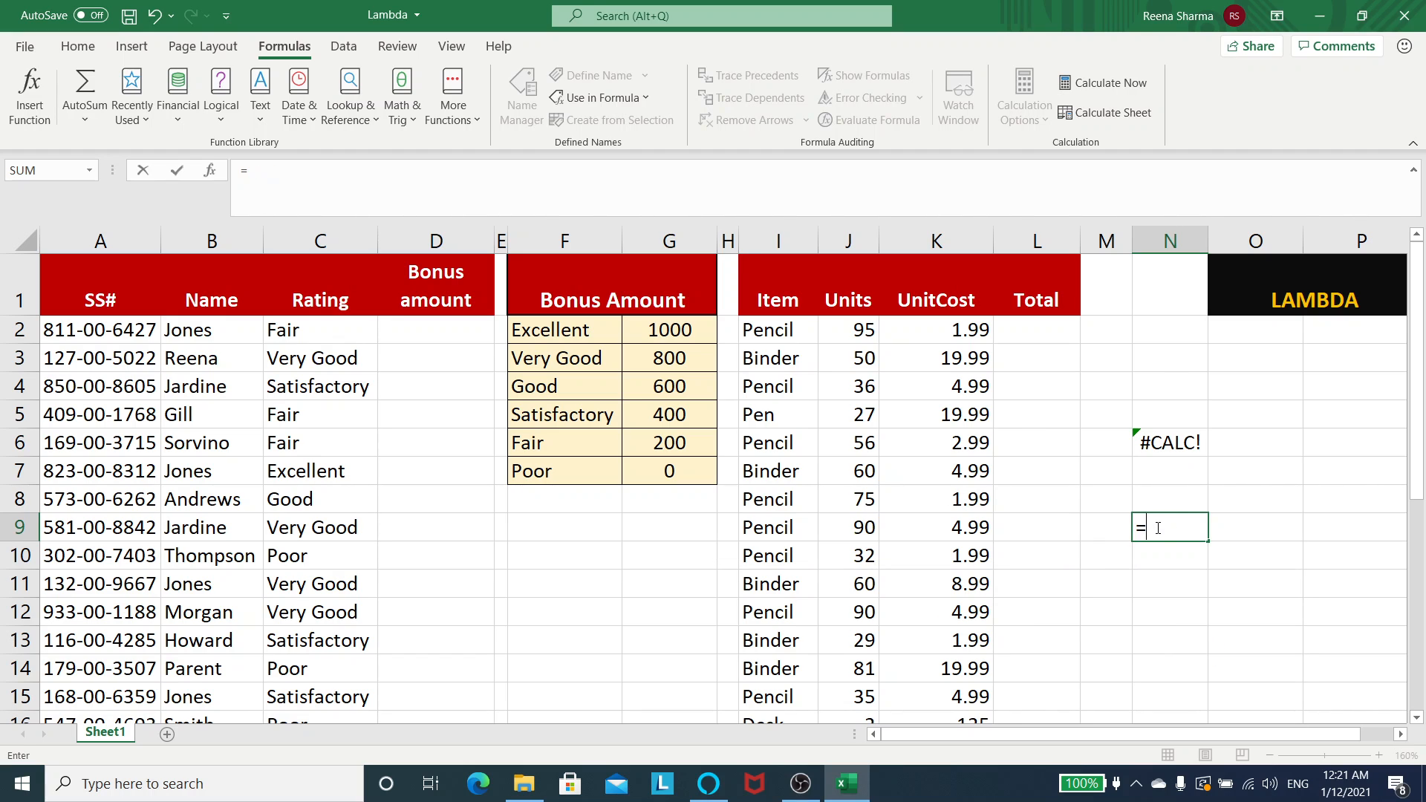
{"action": "type", "text": "cal"}
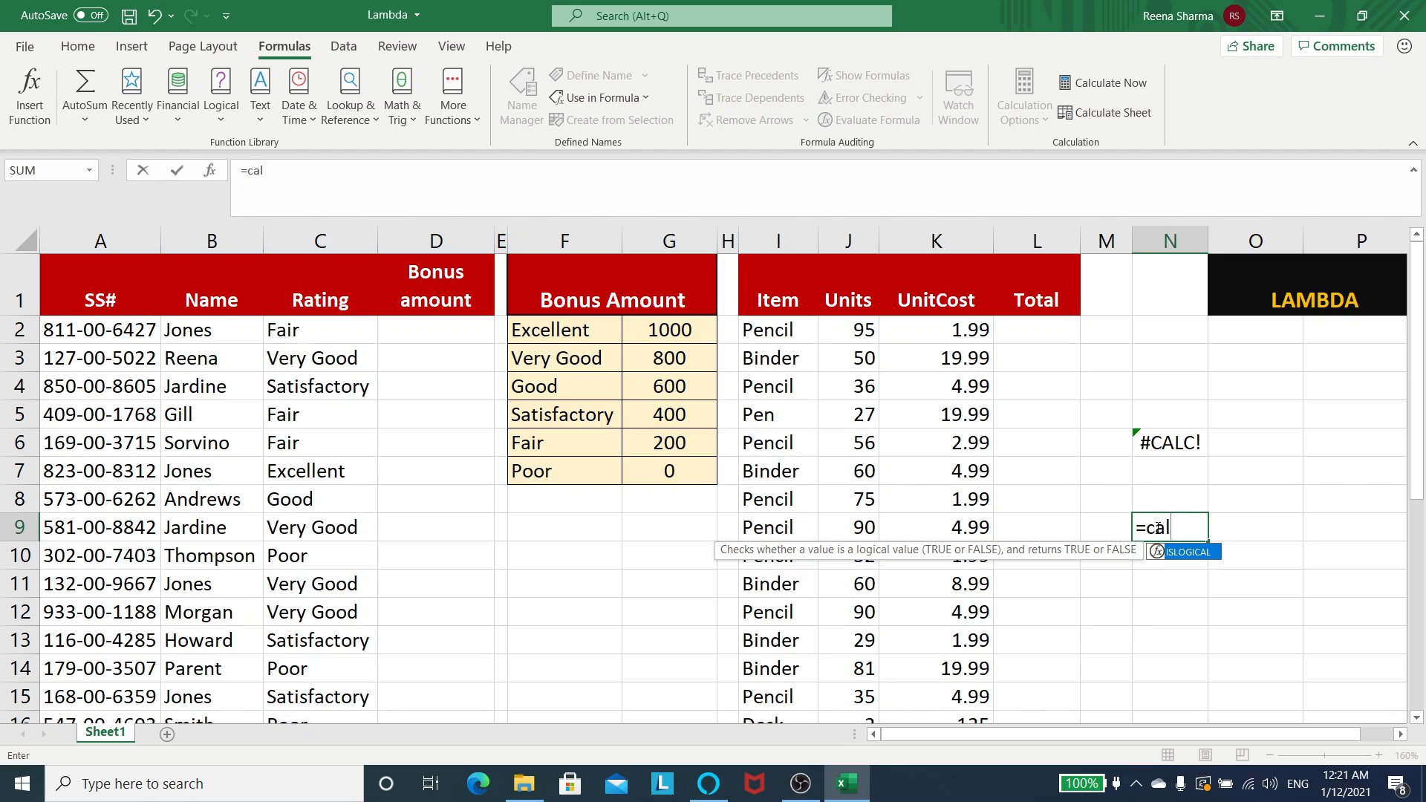
{"action": "type", "text": "cul"}
{"action": "key", "text": "BackSpace"}
{"action": "key", "text": "BackSpace"}
{"action": "key", "text": "BackSpace"}
{"action": "key", "text": "BackSpace"}
{"action": "key", "text": "BackSpace"}
{"action": "key", "text": "BackSpace"}
{"action": "key", "text": "BackSpace"}
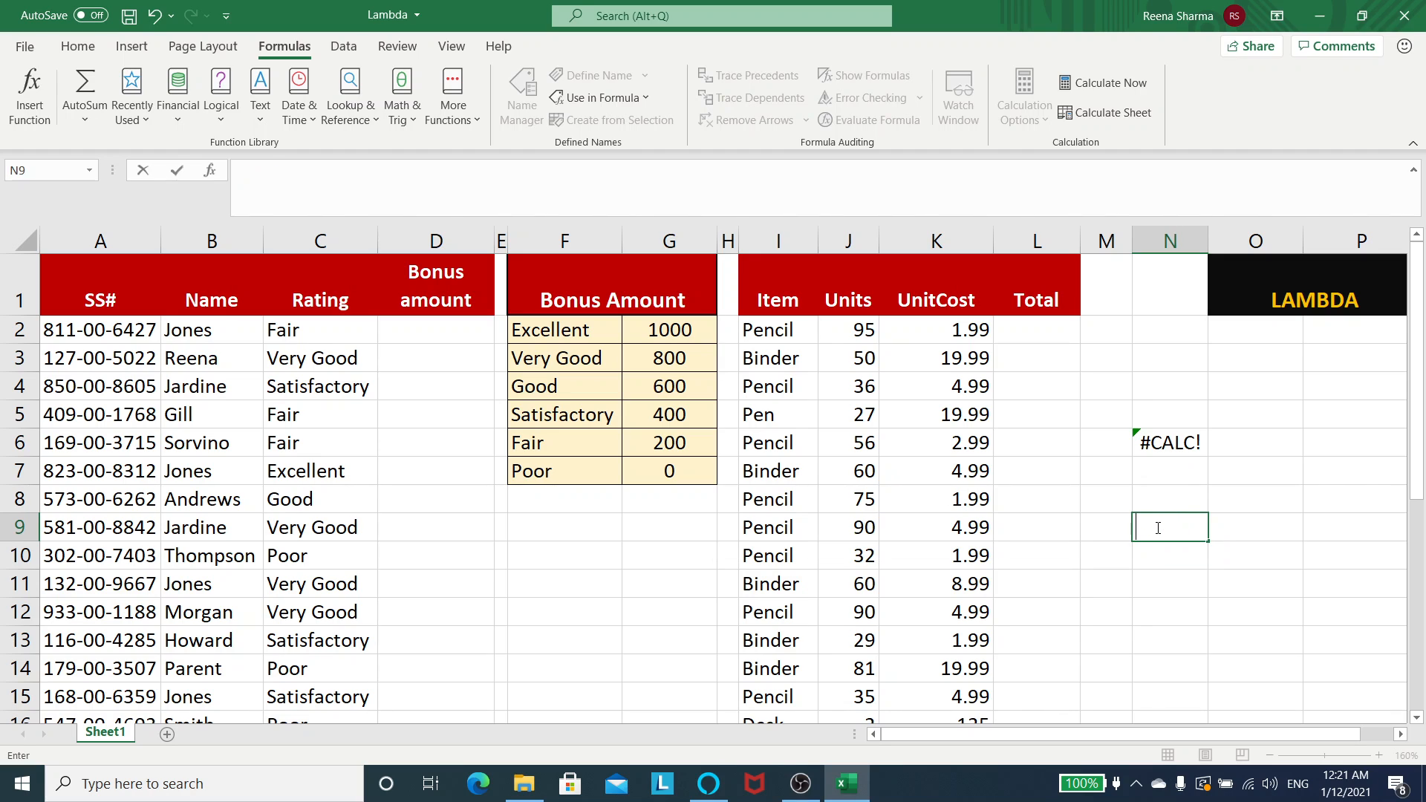
Step: Test the named function with =additionof1(J2) in cell N9, and clear the cell again
{"action": "type", "text": "=add"}
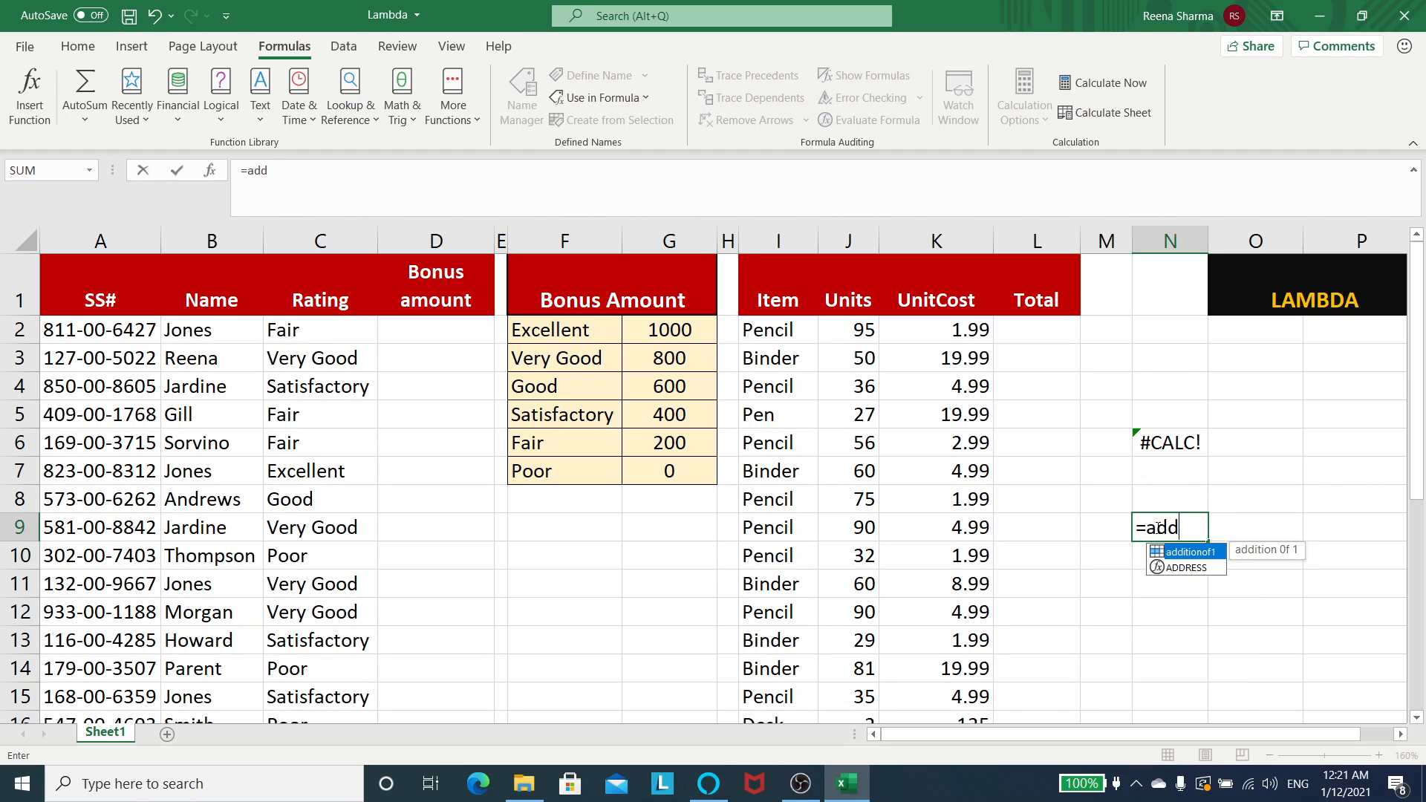
{"action": "type", "text": "it"}
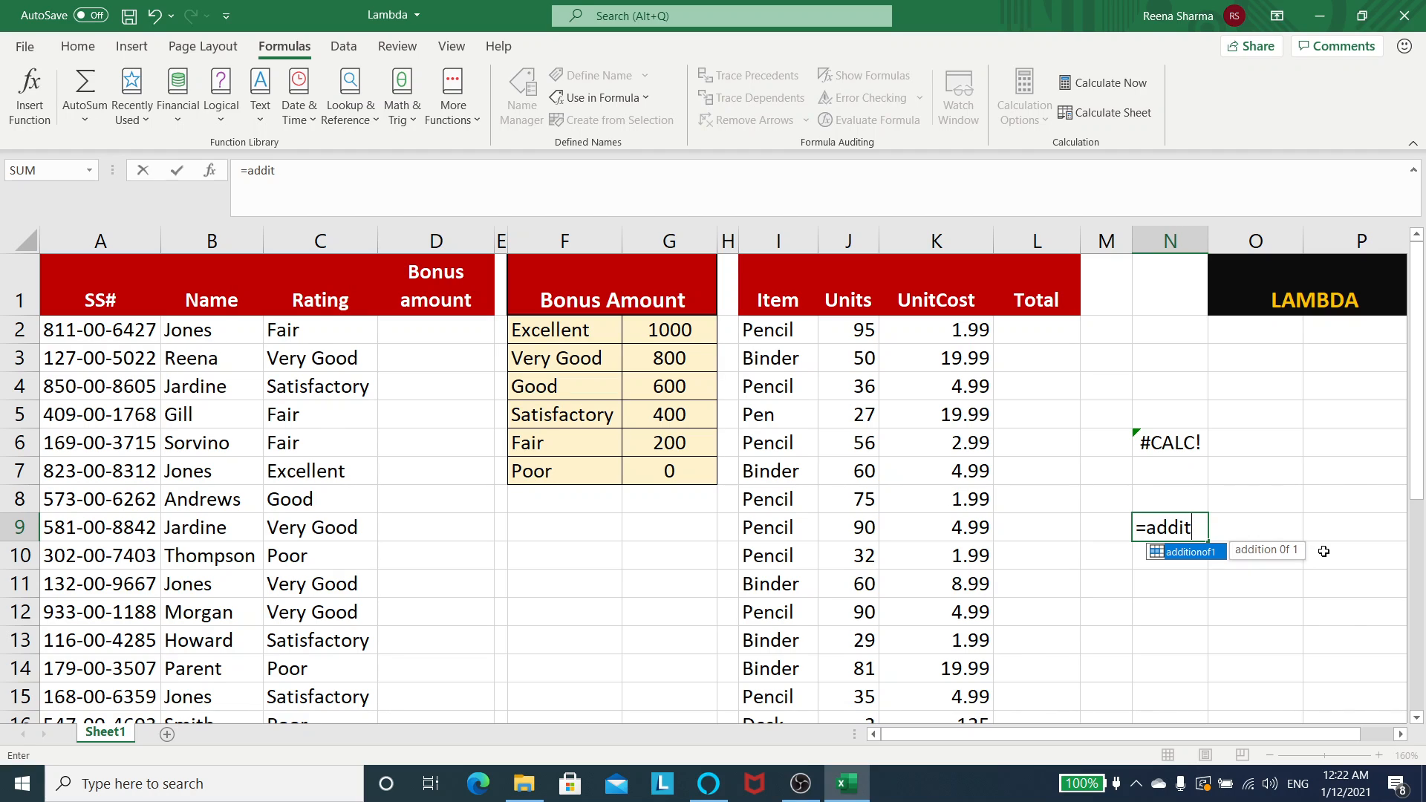
{"action": "key", "text": "Tab"}
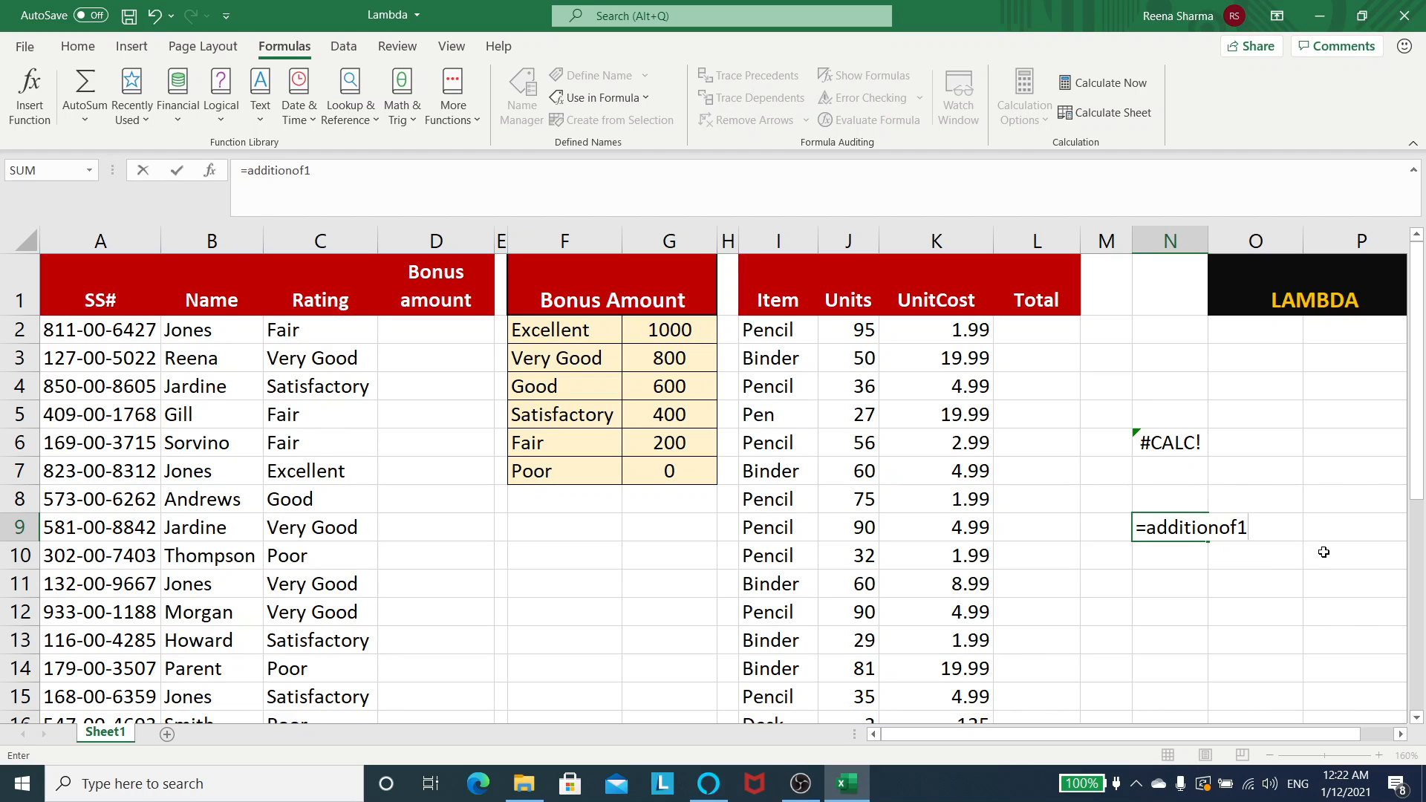
{"action": "type", "text": "("}
{"action": "left_click", "coordinate": [860, 333]}
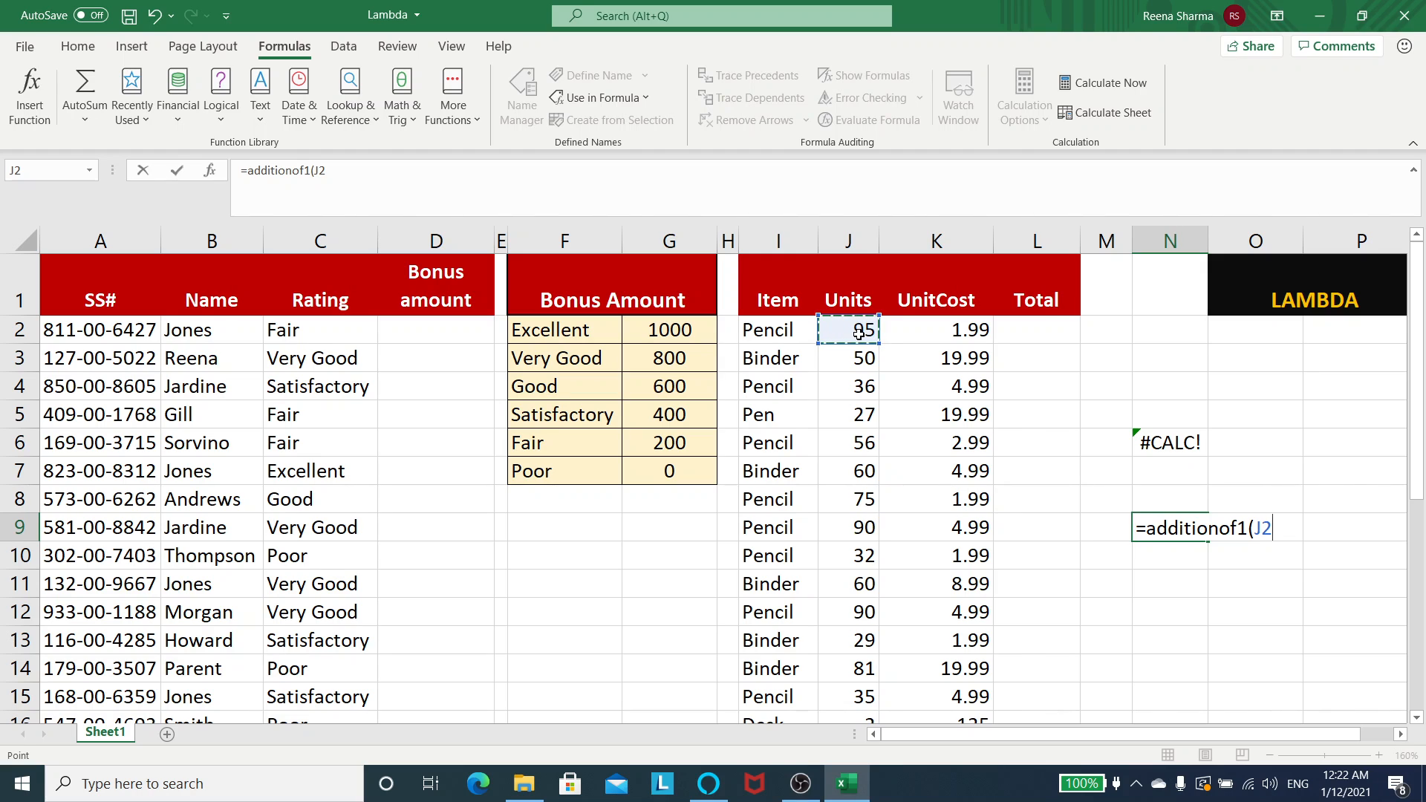
{"action": "type", "text": ")"}
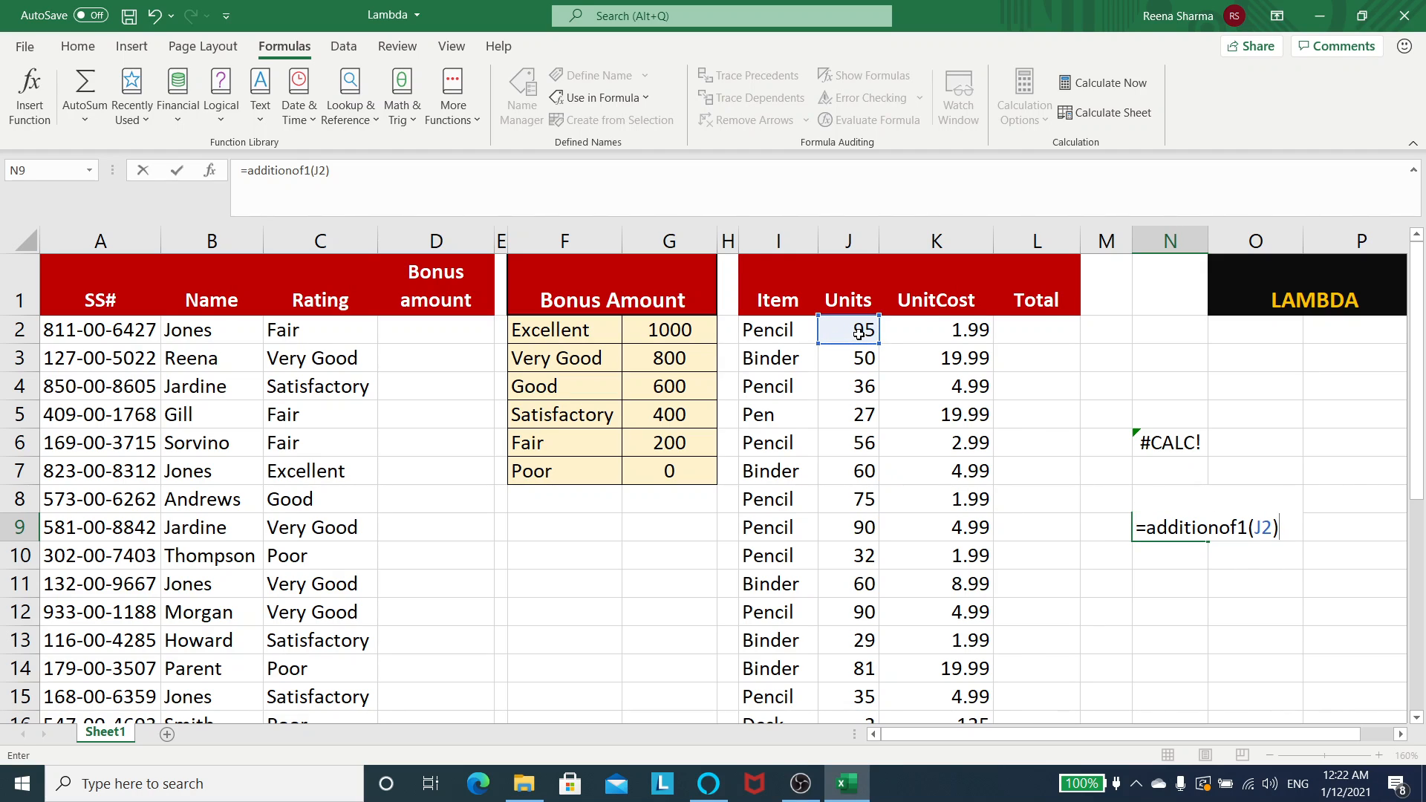
{"action": "key", "text": "Return"}
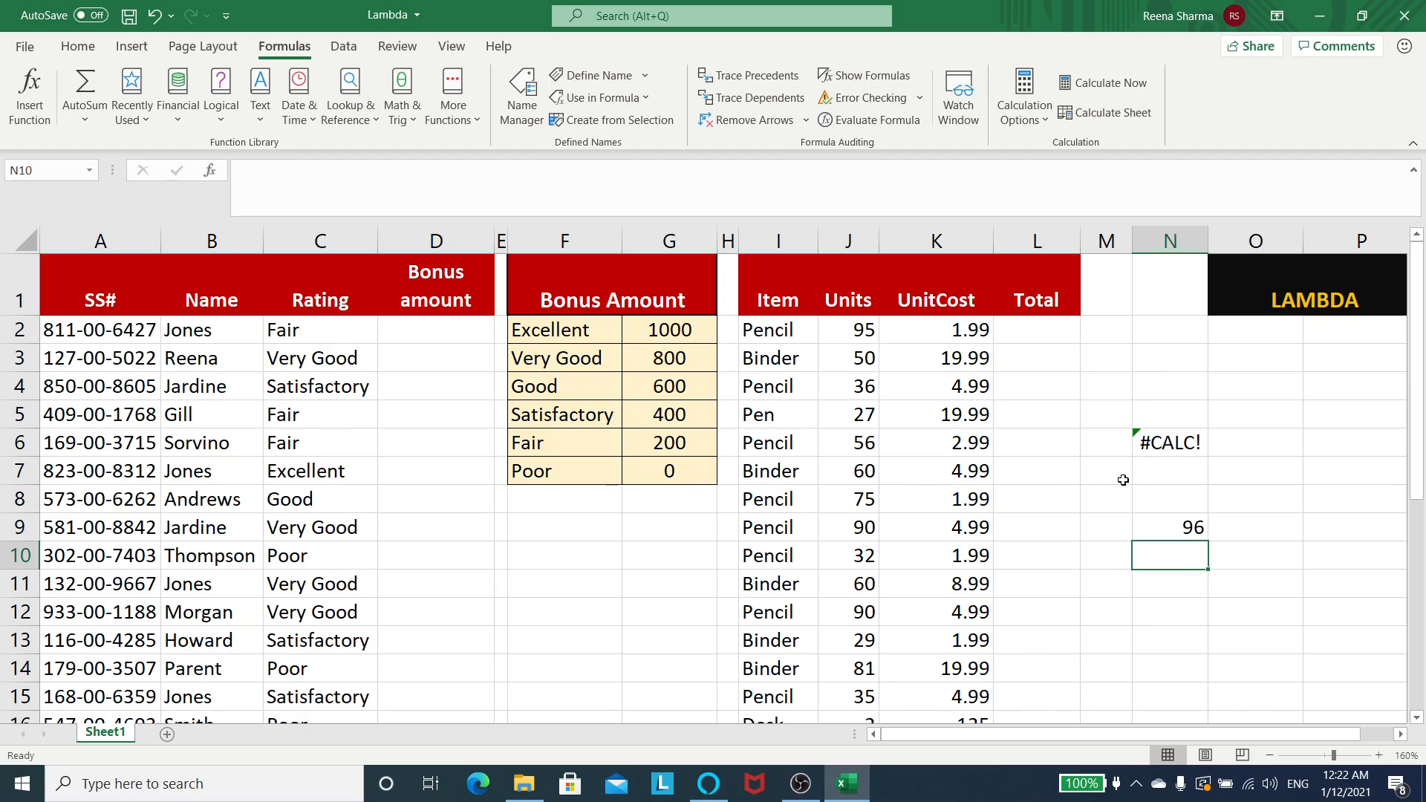
{"action": "left_click", "coordinate": [1187, 527]}
{"action": "key", "text": "Delete"}
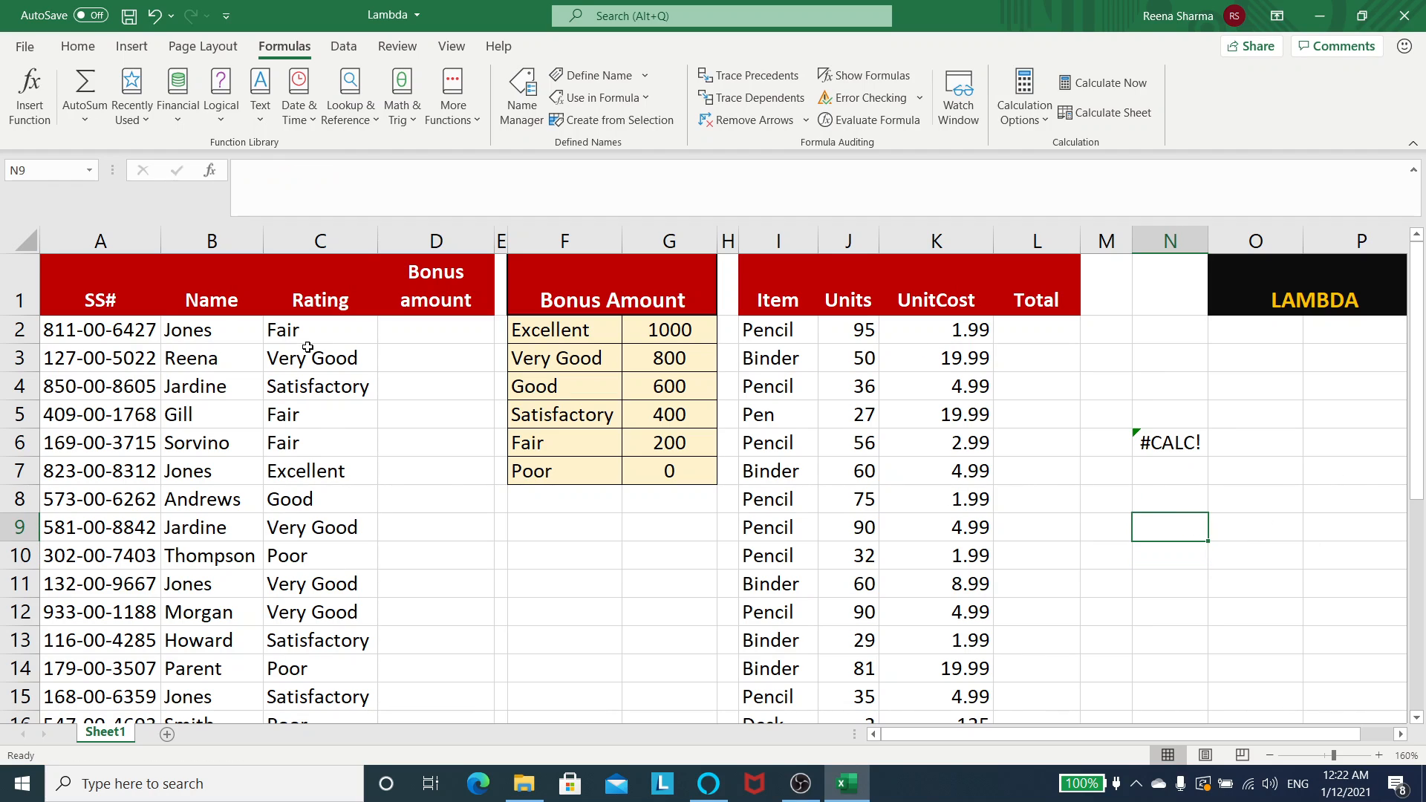
Step: Examine how the ratings in column C correspond to the bonus amounts in F2:G7, finishing on cell D2
{"action": "left_click", "coordinate": [402, 336]}
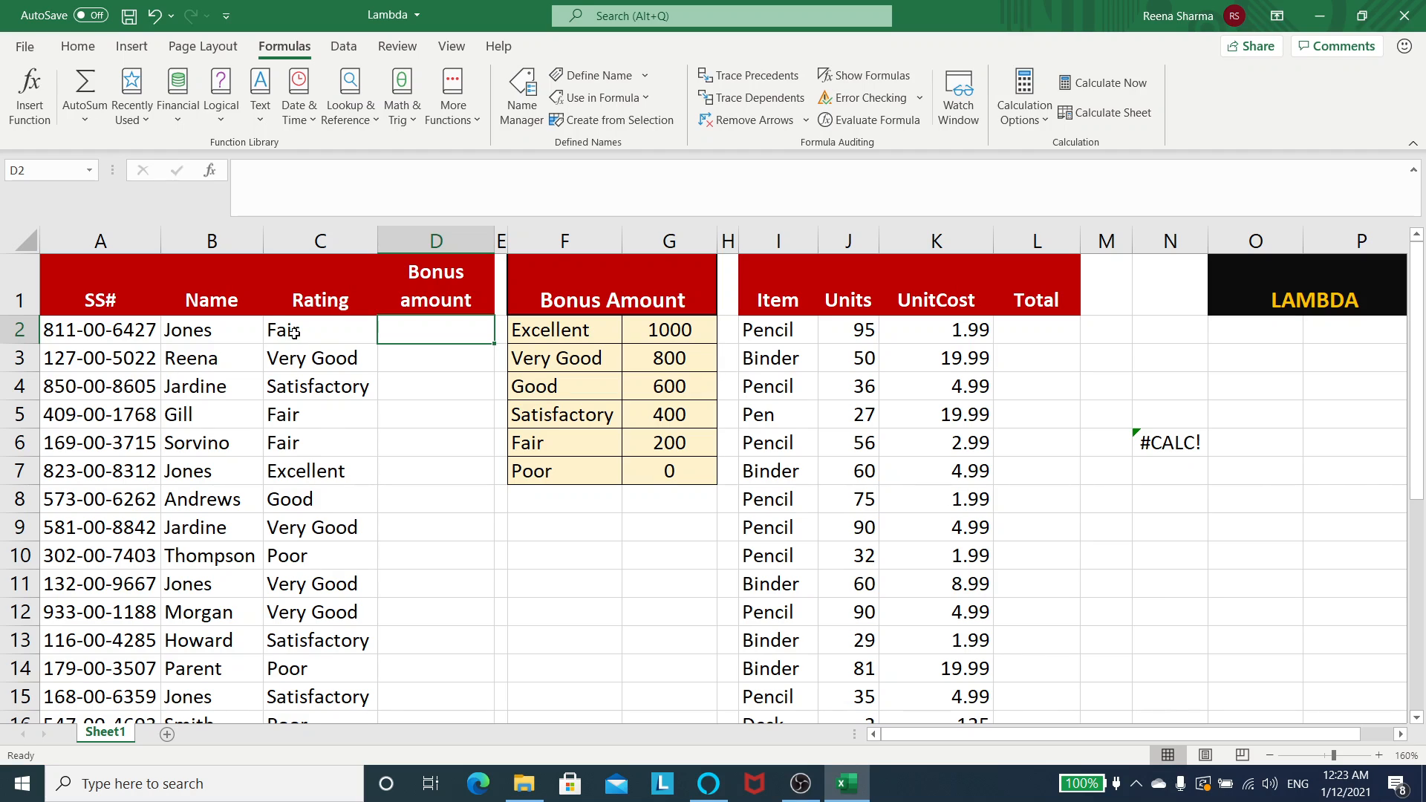
{"action": "left_click", "coordinate": [693, 450]}
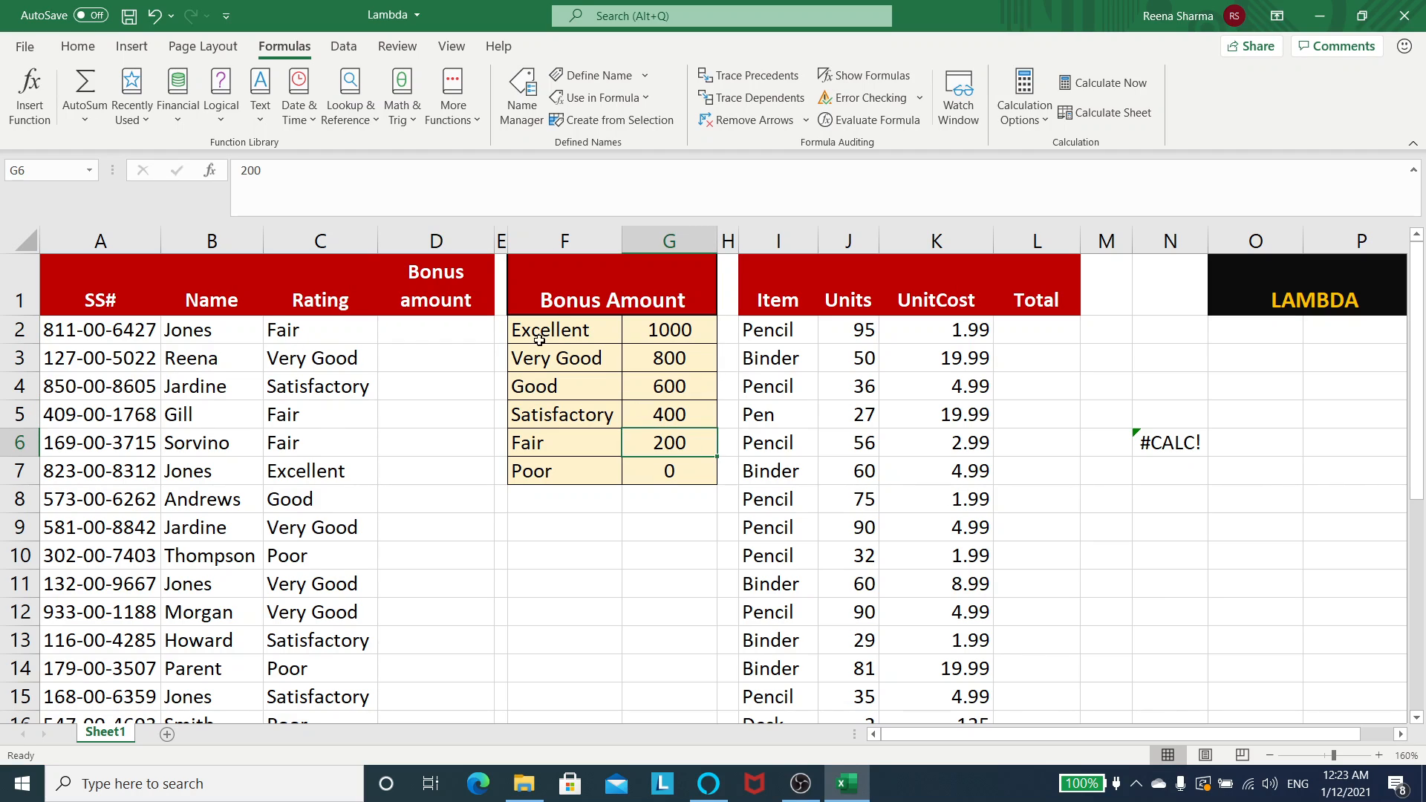
{"action": "left_click", "coordinate": [344, 360]}
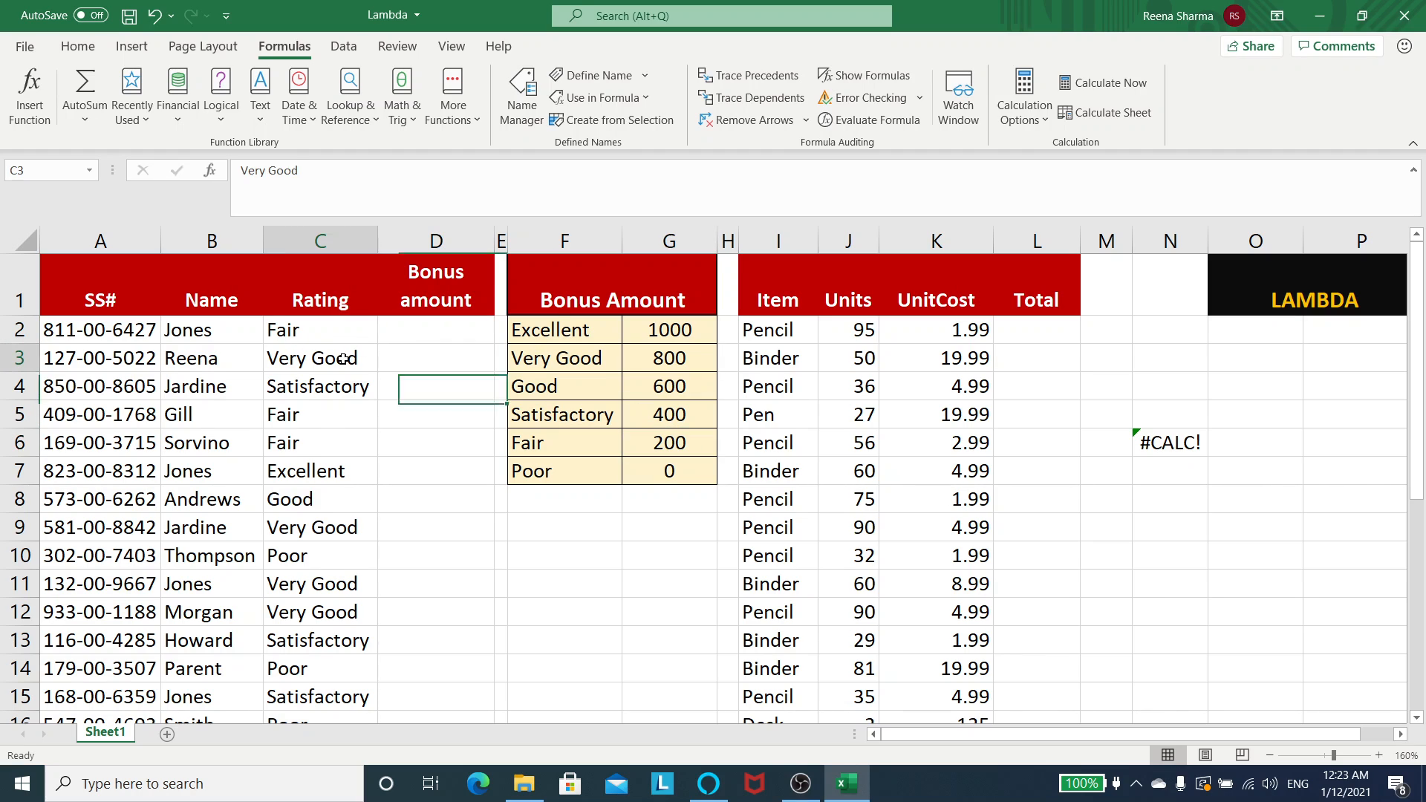
{"action": "left_click", "coordinate": [654, 364]}
{"action": "left_click", "coordinate": [543, 344]}
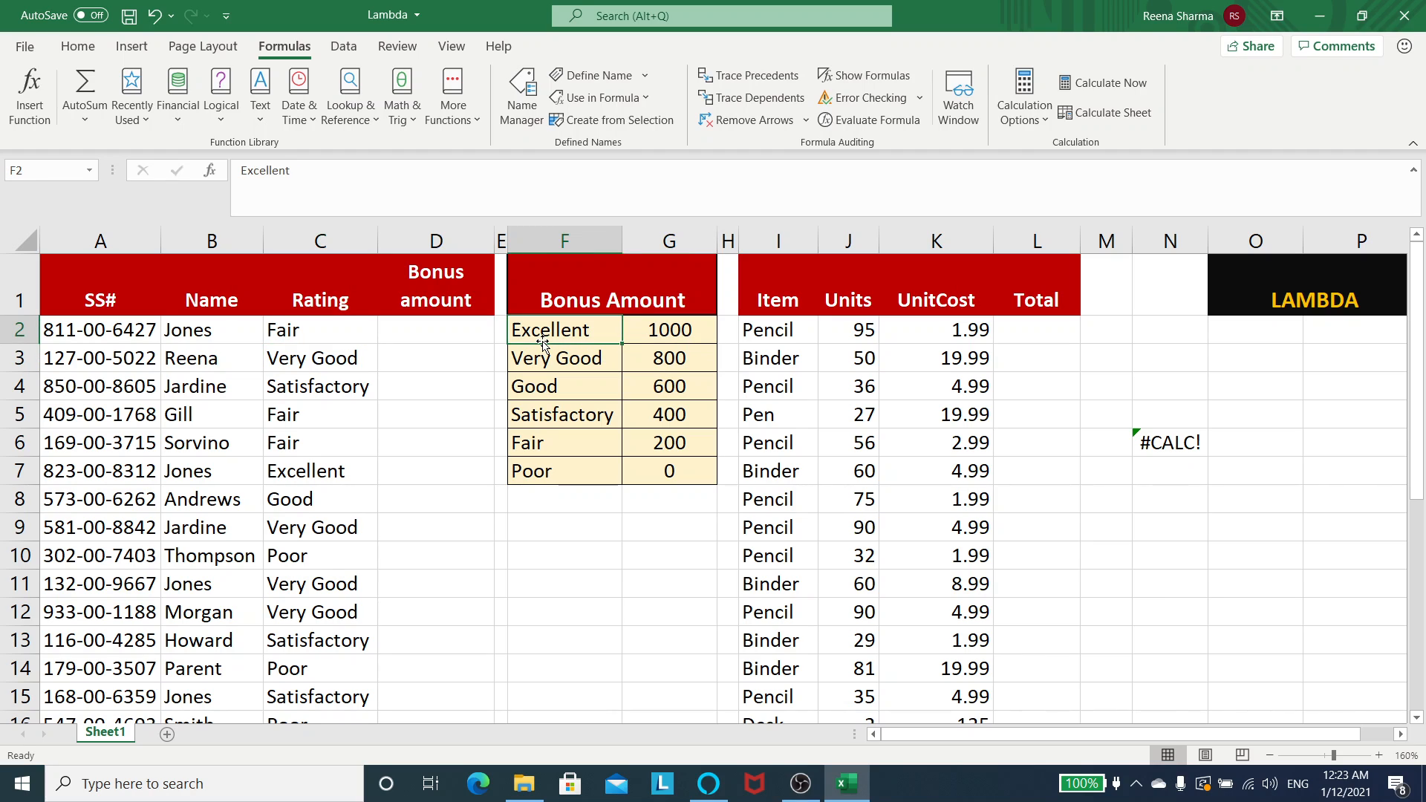
{"action": "left_click", "coordinate": [657, 332]}
{"action": "left_click", "coordinate": [407, 330]}
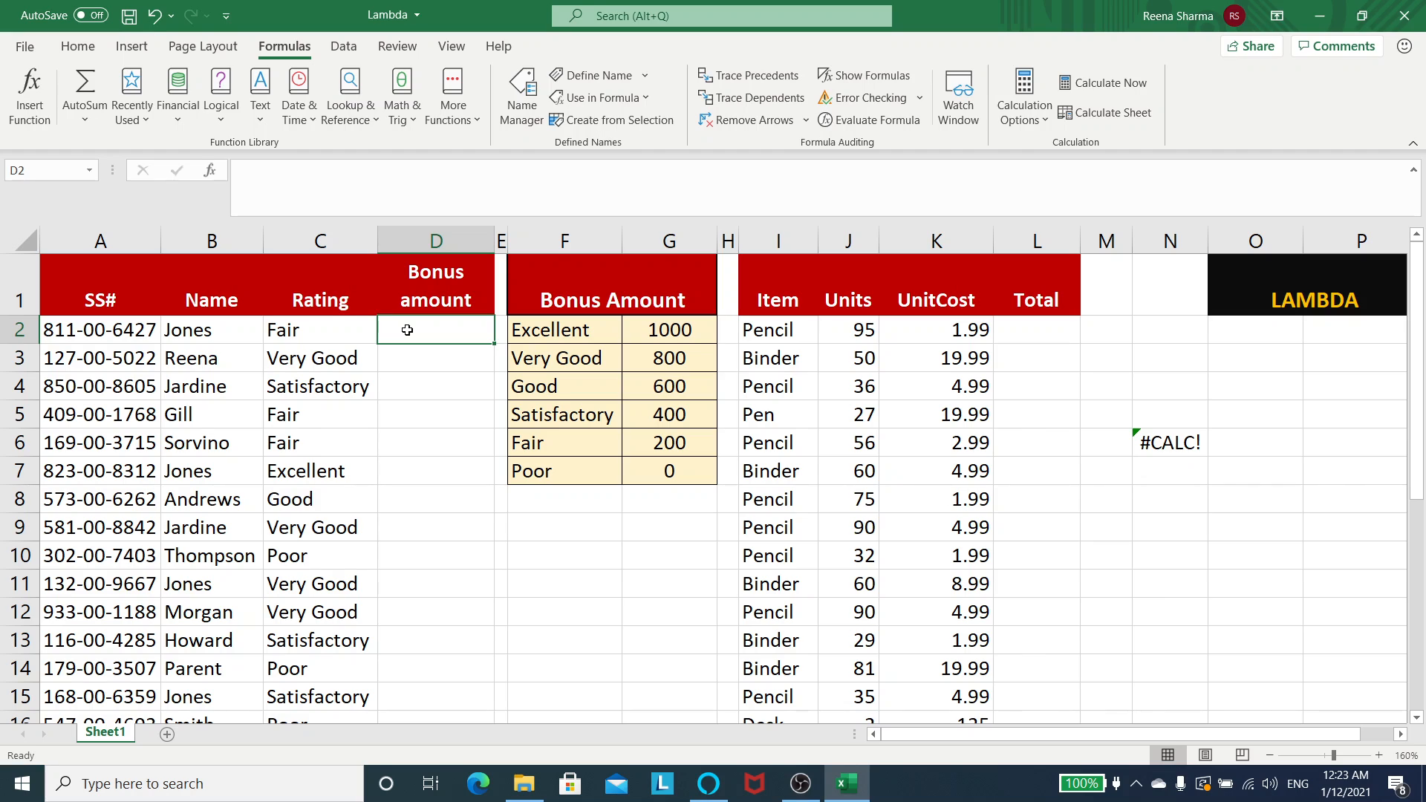
{"action": "type", "text": "=vl"}
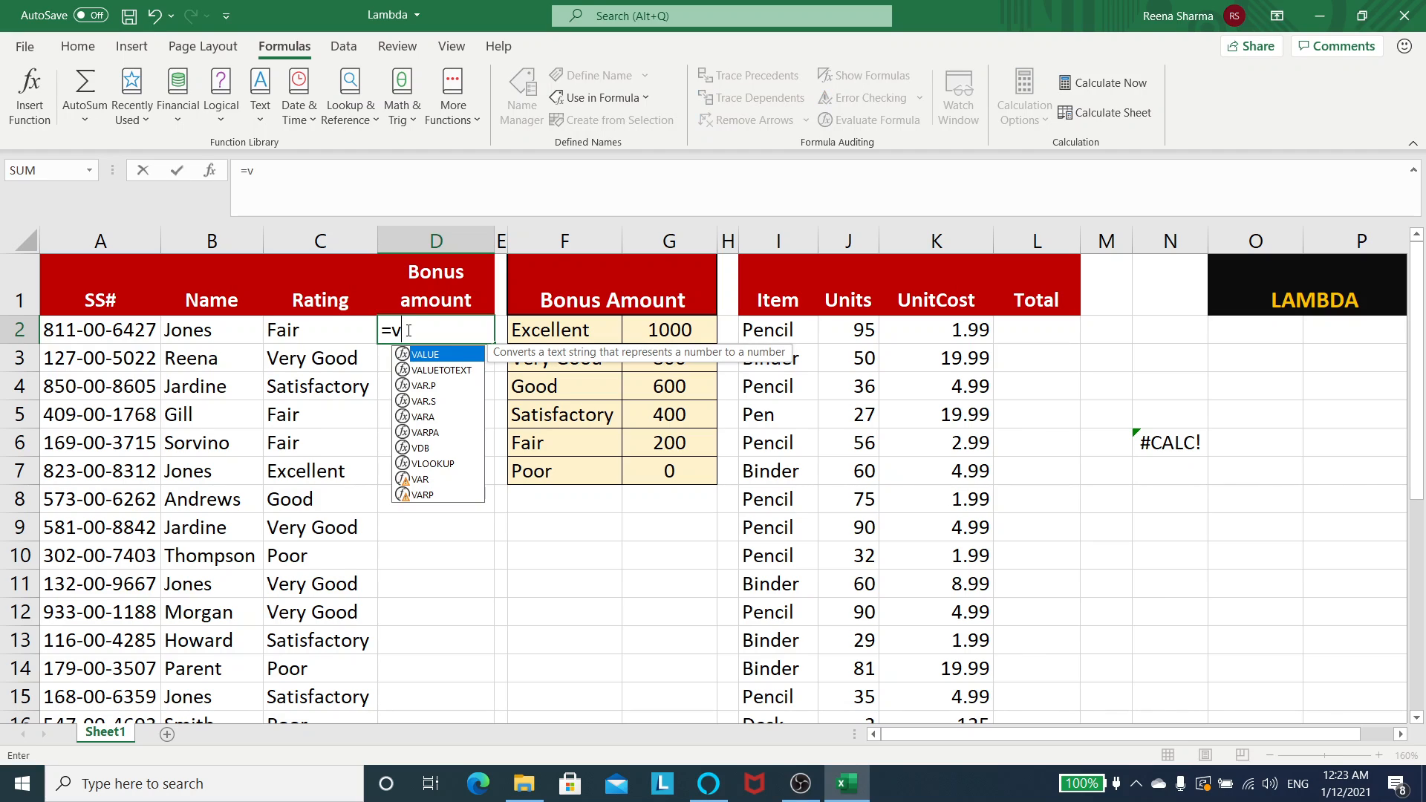
{"action": "key", "text": "BackSpace"}
{"action": "key", "text": "BackSpace"}
{"action": "key", "text": "BackSpace"}
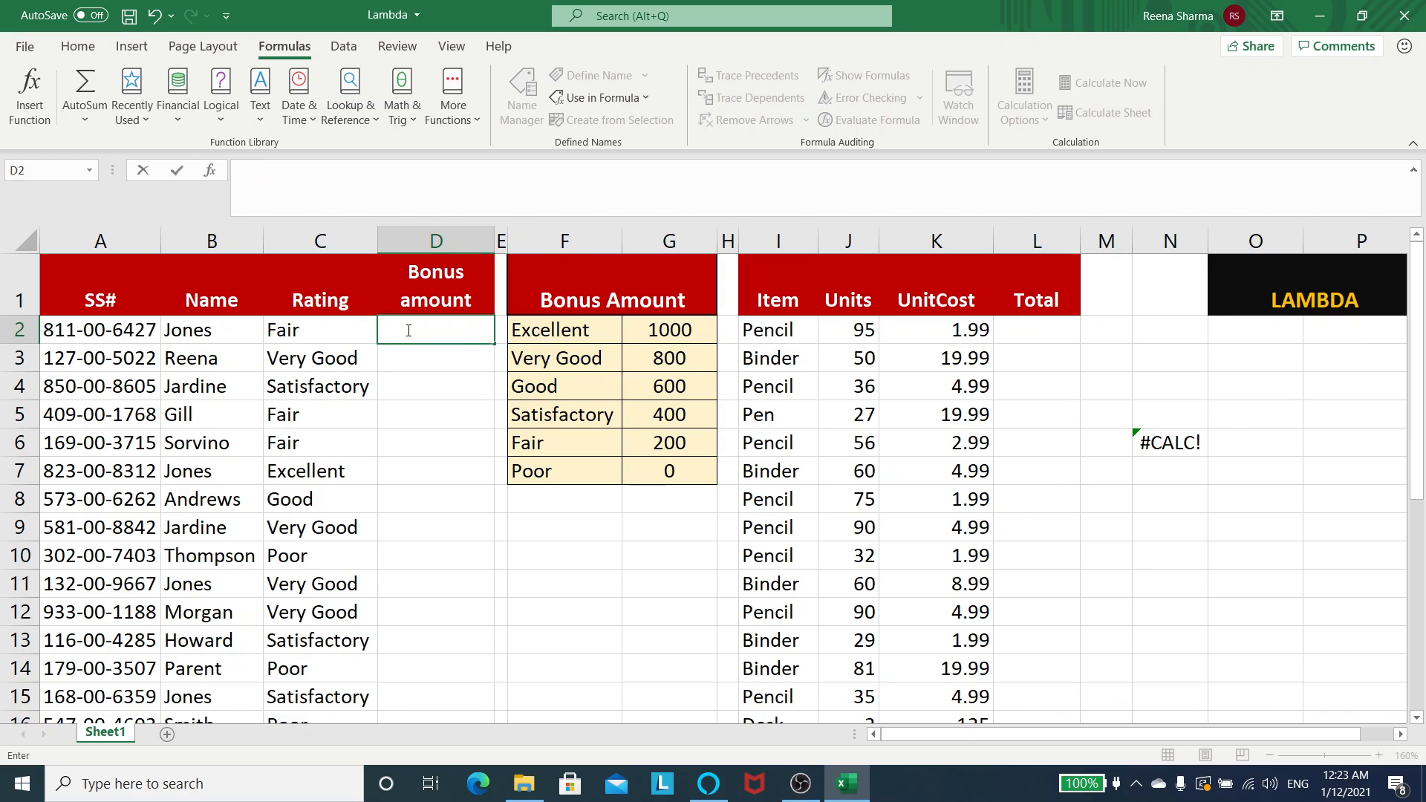
Step: Start a LAMBDA formula in cell D2 with Rating as its parameter
{"action": "type", "text": "=la"}
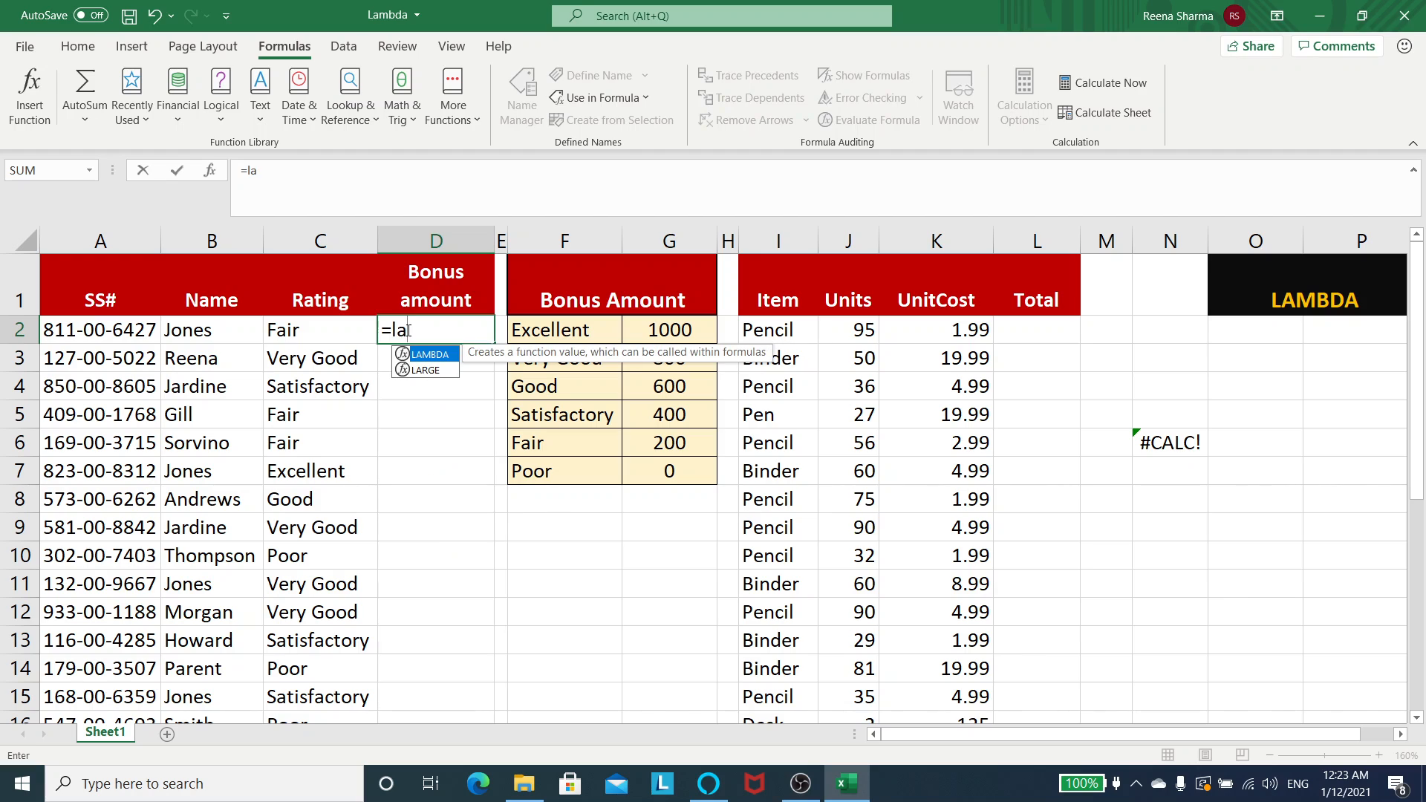
{"action": "type", "text": "mbda"}
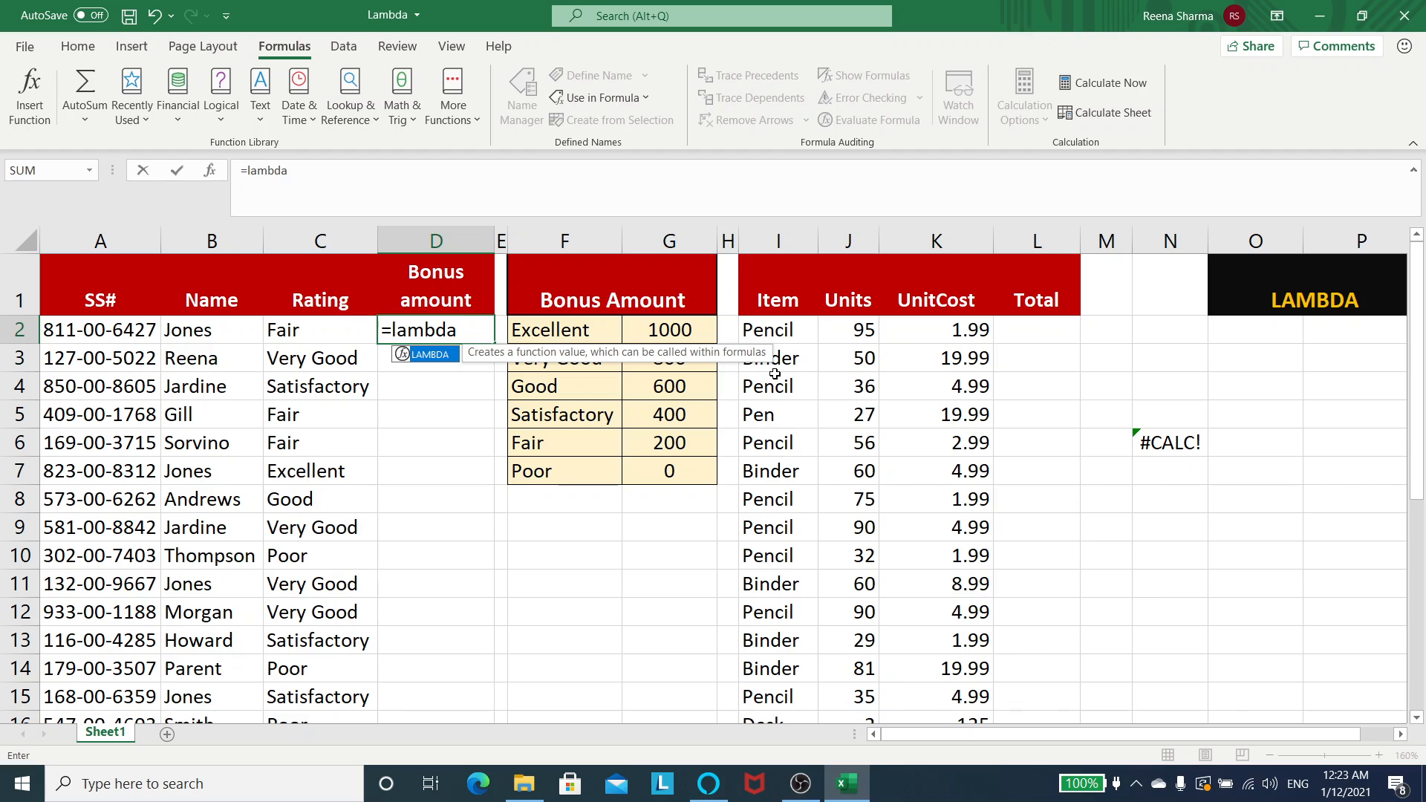
{"action": "type", "text": "("}
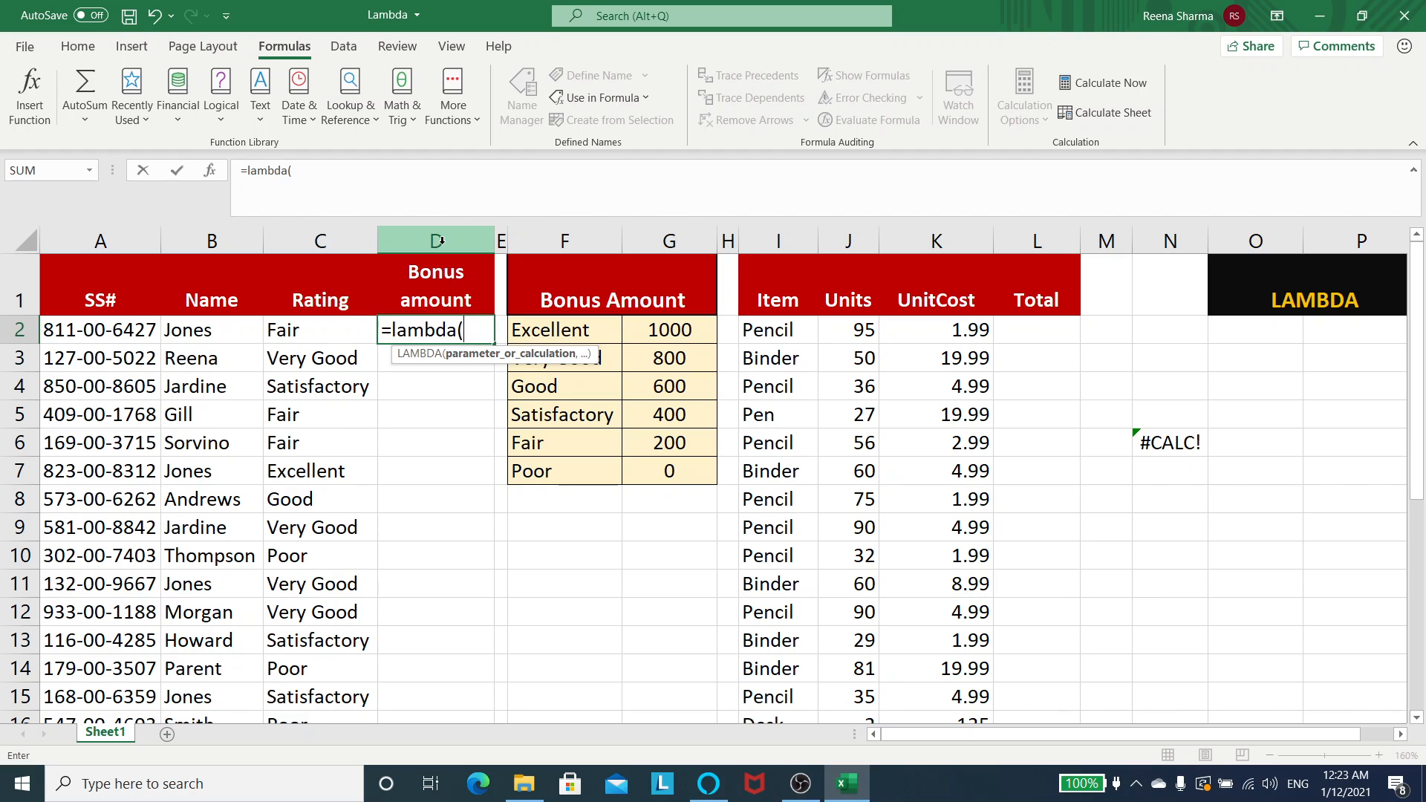
{"action": "type", "text": "Rating"}
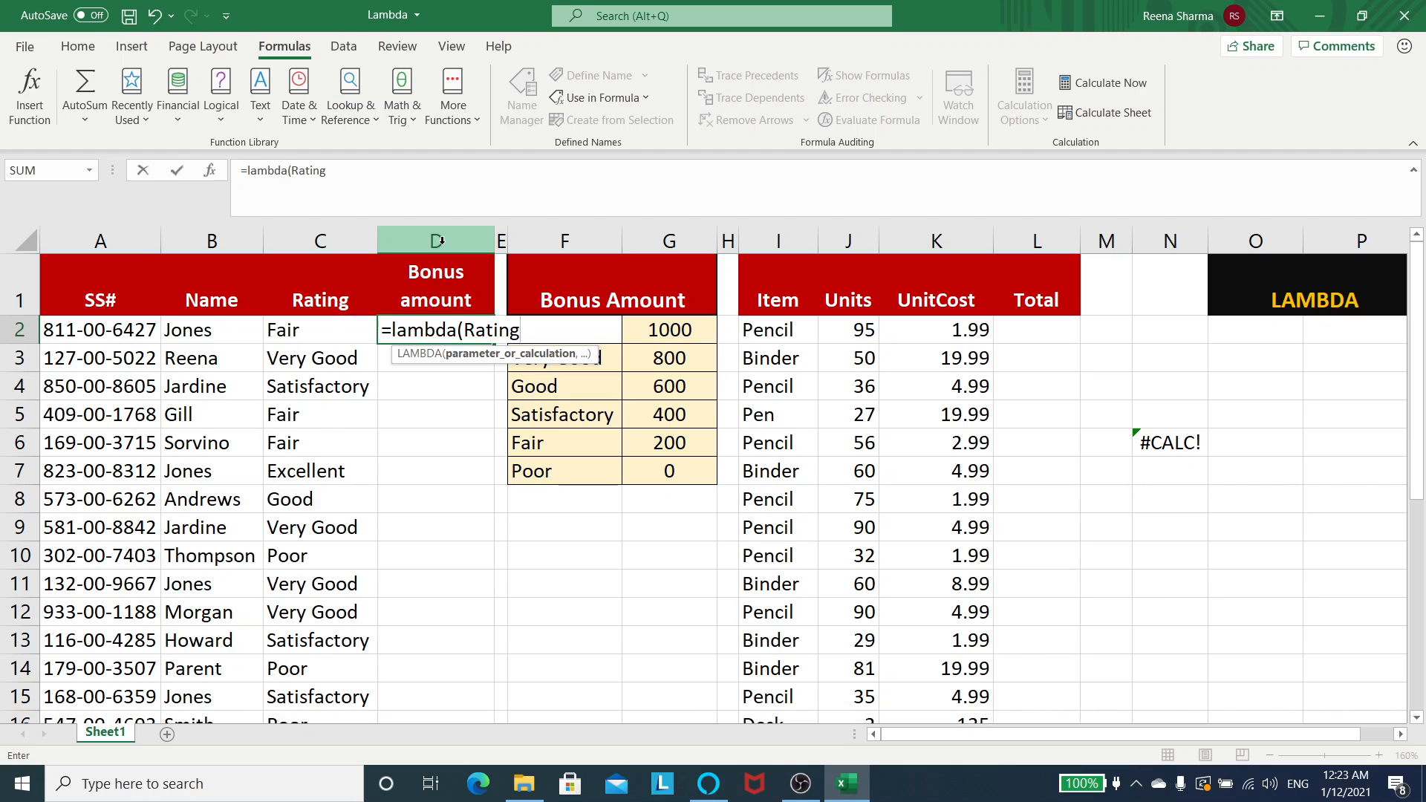
{"action": "type", "text": ","}
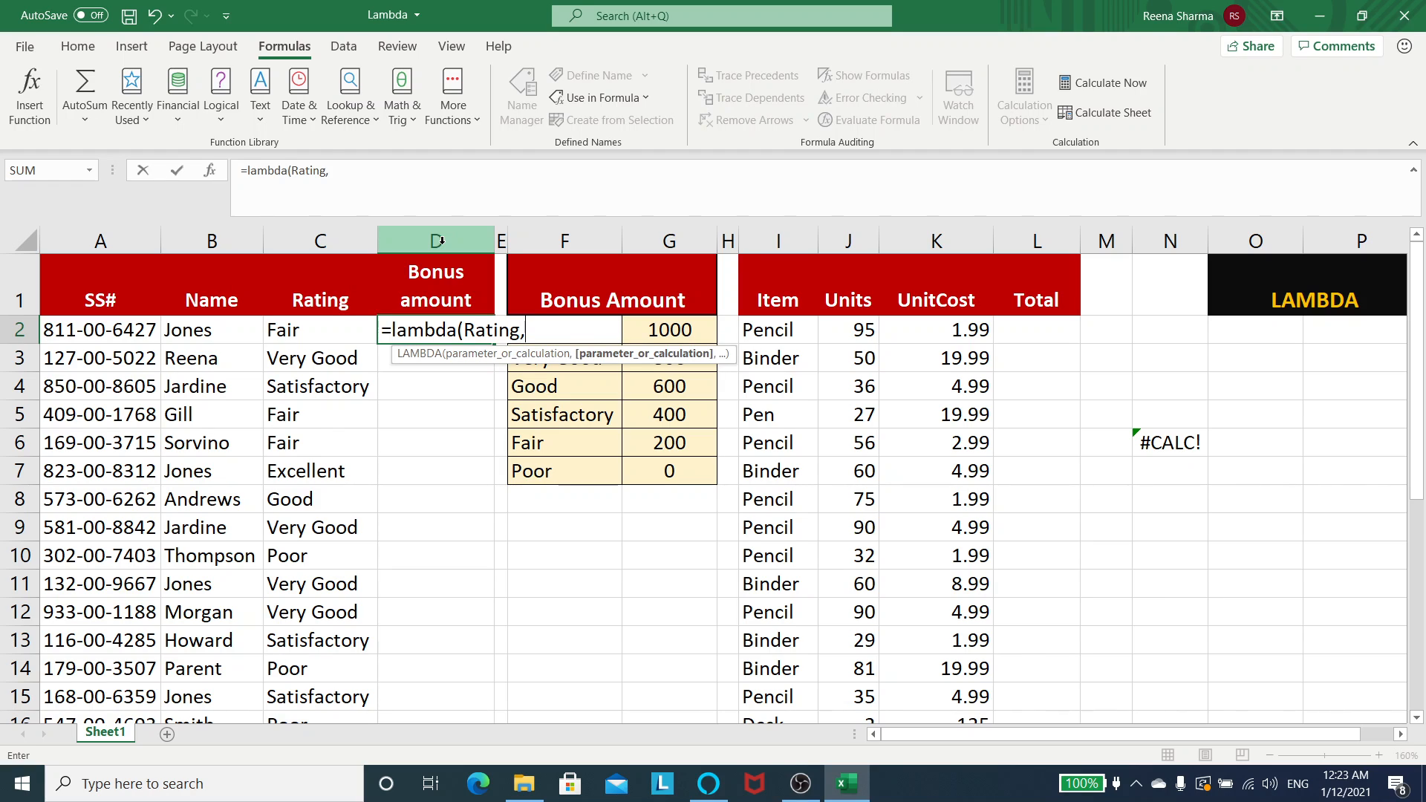
Step: Add a VLOOKUP as the LAMBDA's calculation, with the Rating parameter as the lookup value
{"action": "type", "text": "v"}
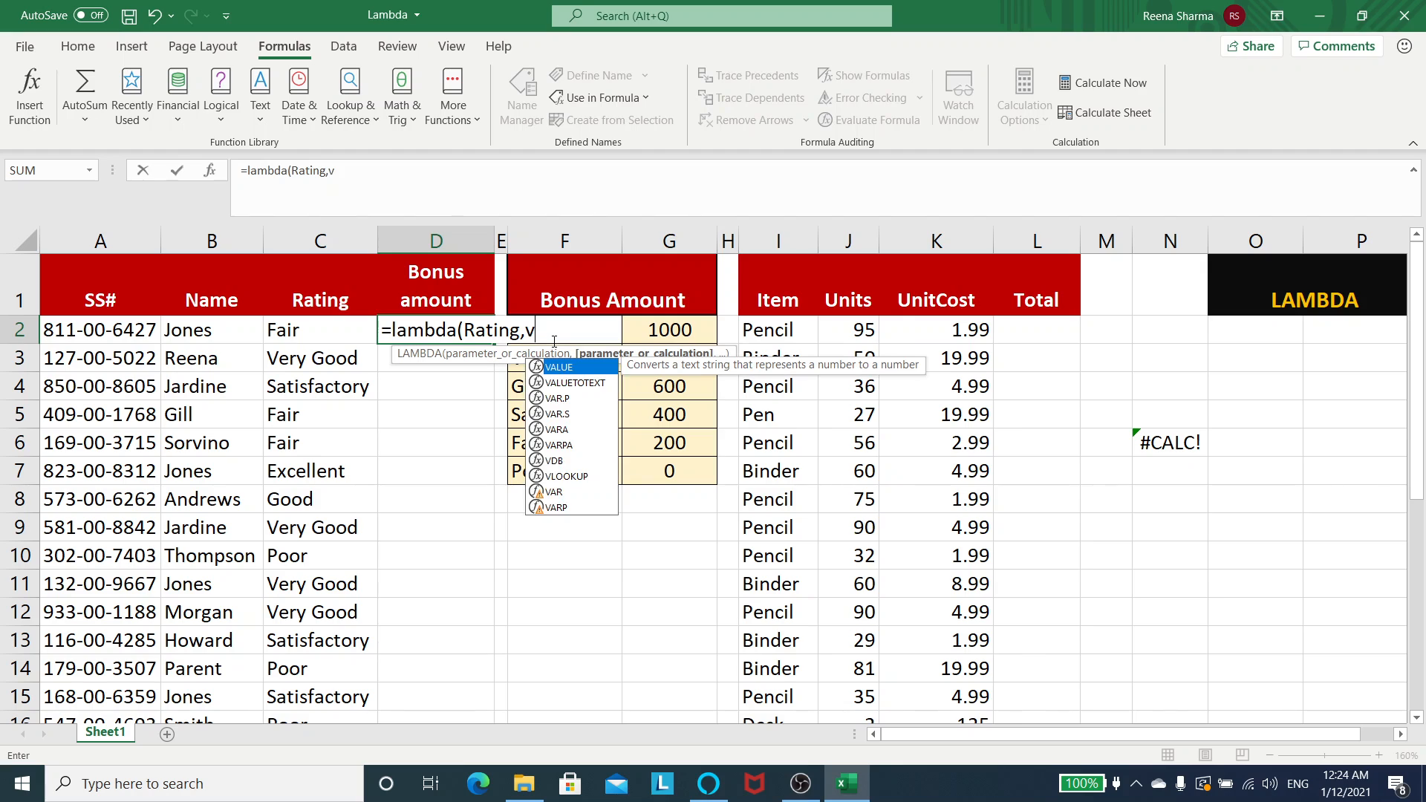
{"action": "type", "text": "l"}
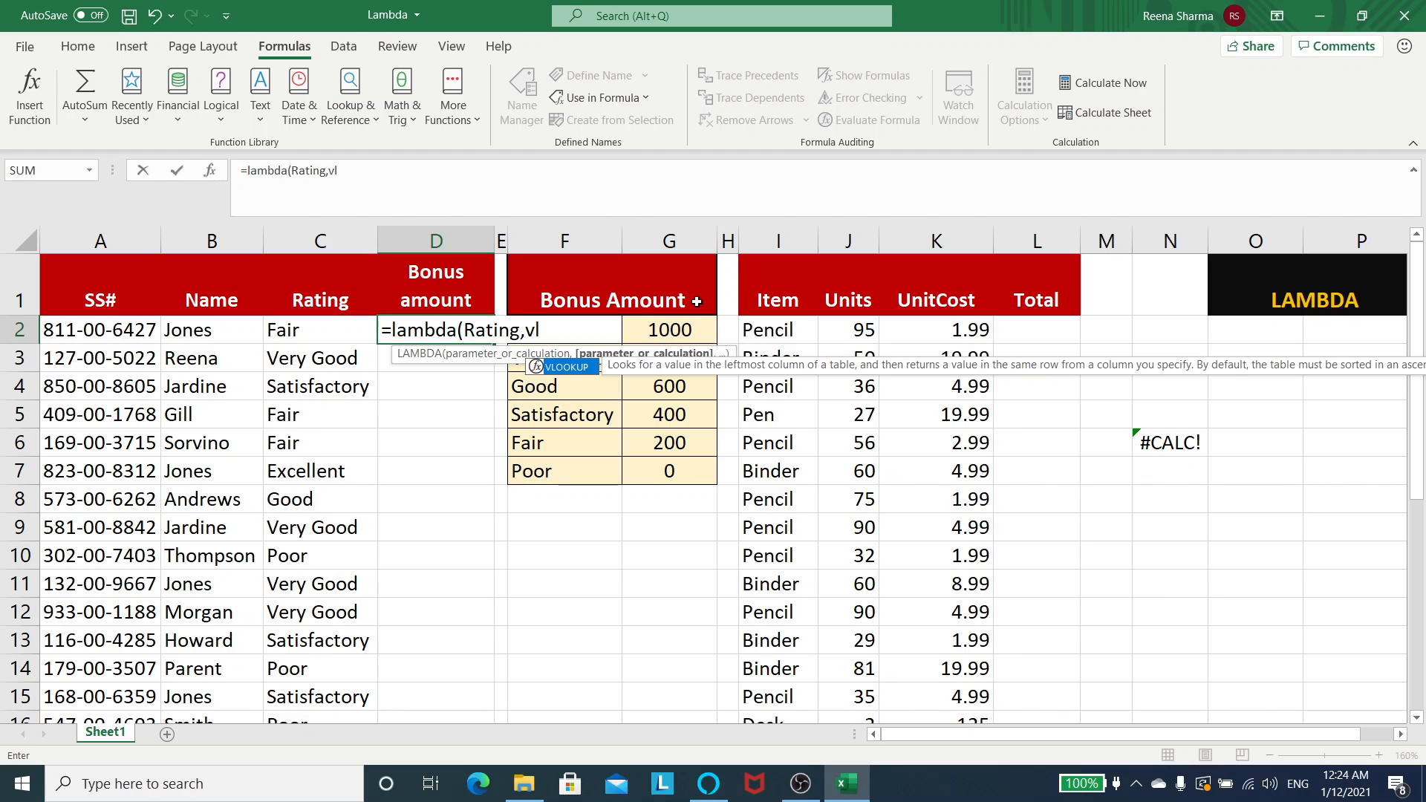
{"action": "key", "text": "Tab"}
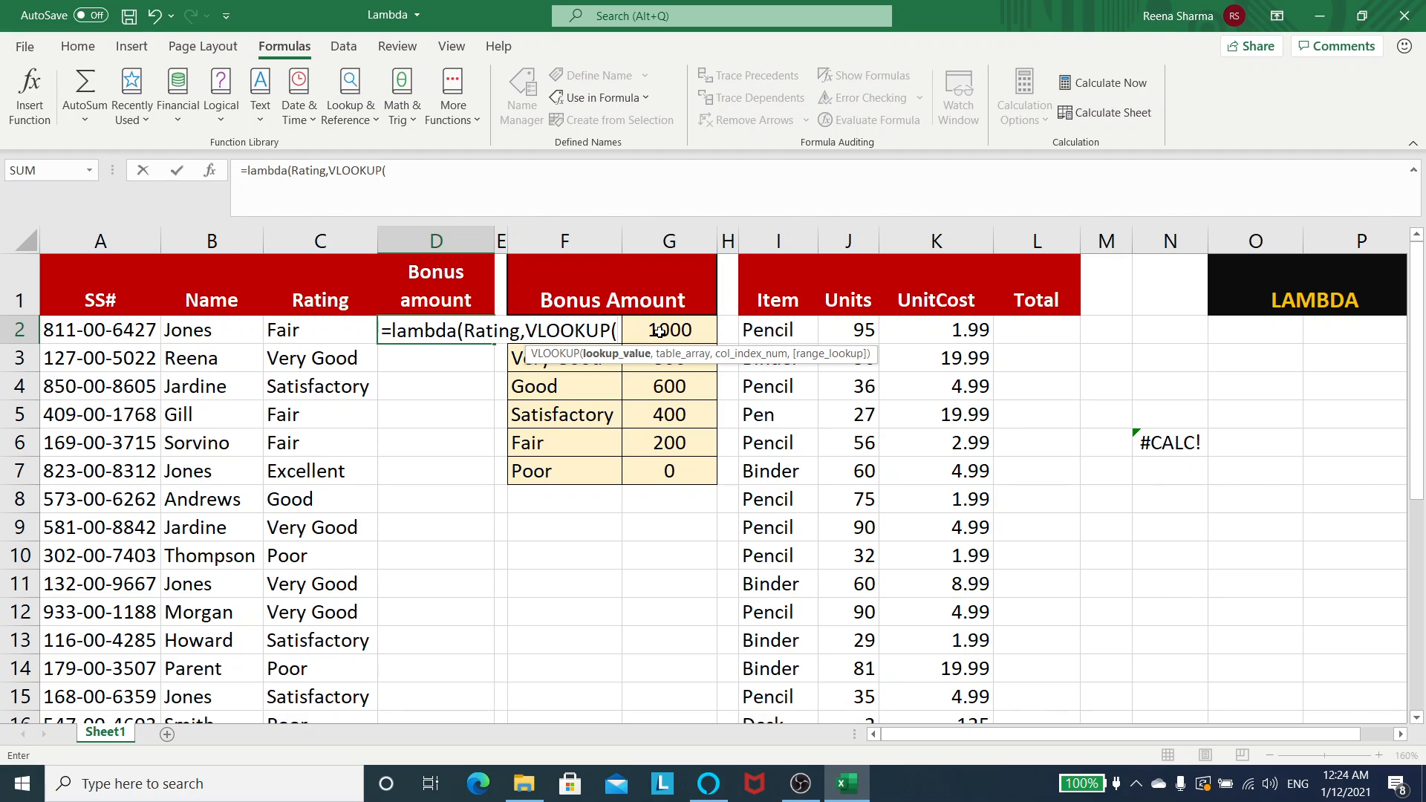
{"action": "type", "text": "ratin"}
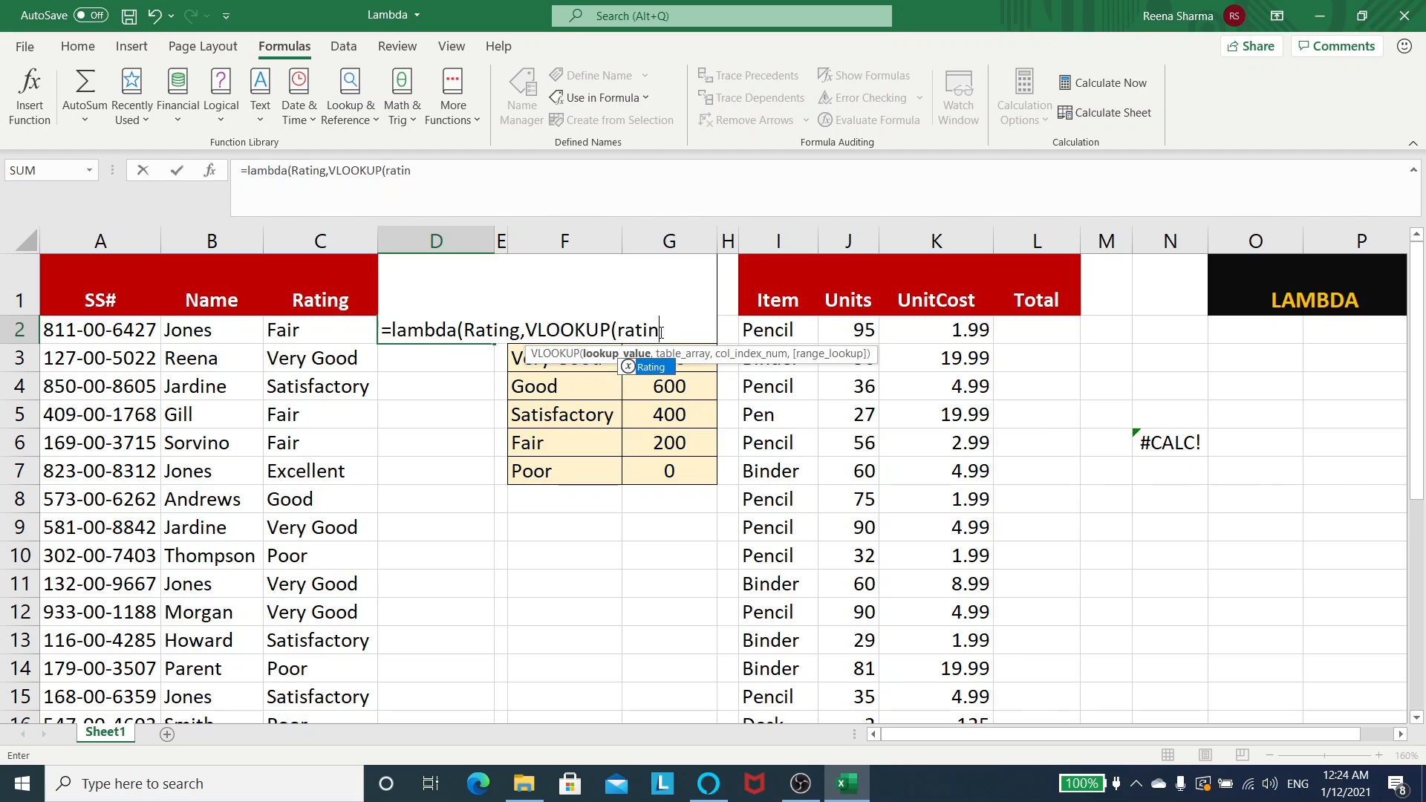
{"action": "key", "text": "Tab"}
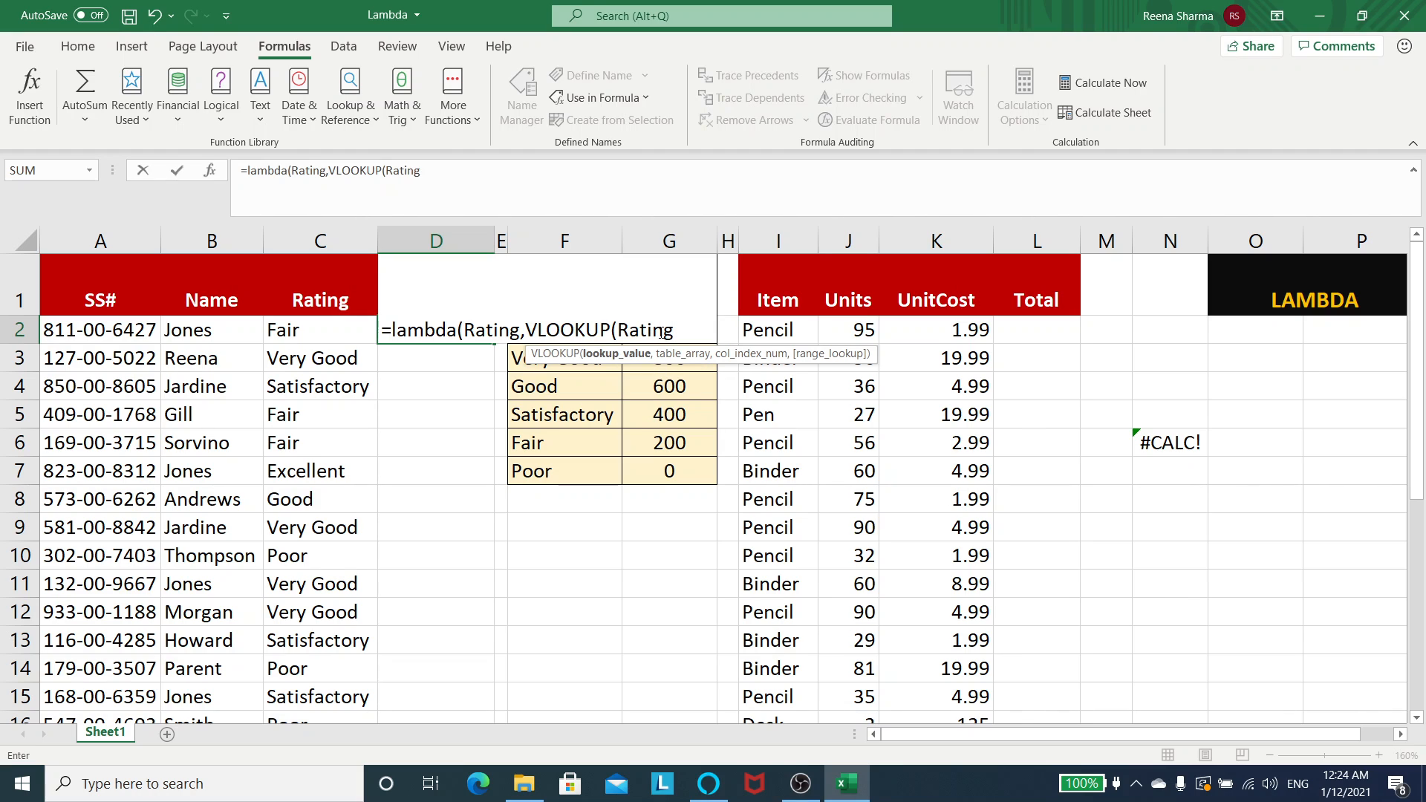
Step: Remove the VLOOKUP's lookup value and enter the Rating parameter again
{"action": "key", "text": "BackSpace"}
{"action": "key", "text": "BackSpace"}
{"action": "key", "text": "BackSpace"}
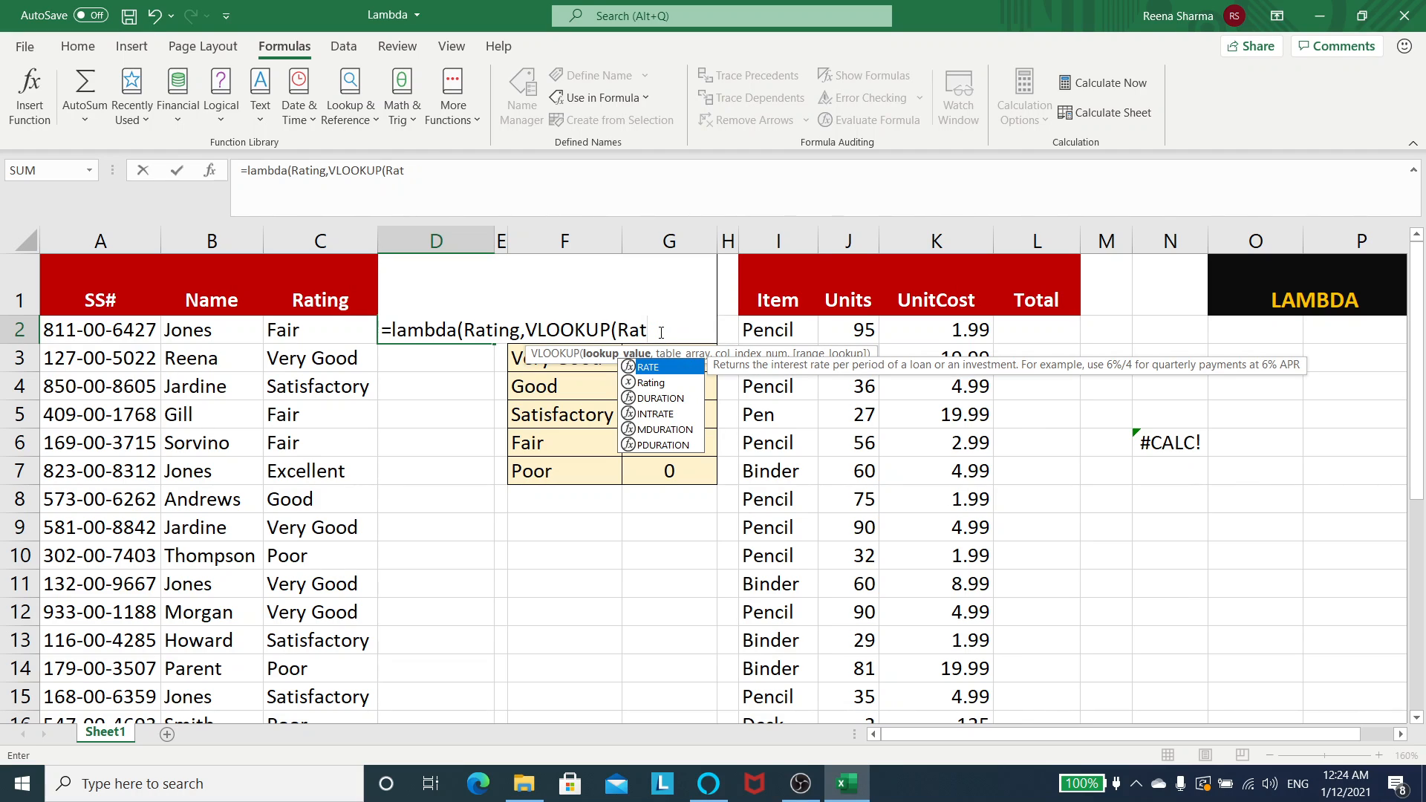
{"action": "key", "text": "BackSpace"}
{"action": "key", "text": "BackSpace"}
{"action": "key", "text": "BackSpace"}
{"action": "type", "text": "r"}
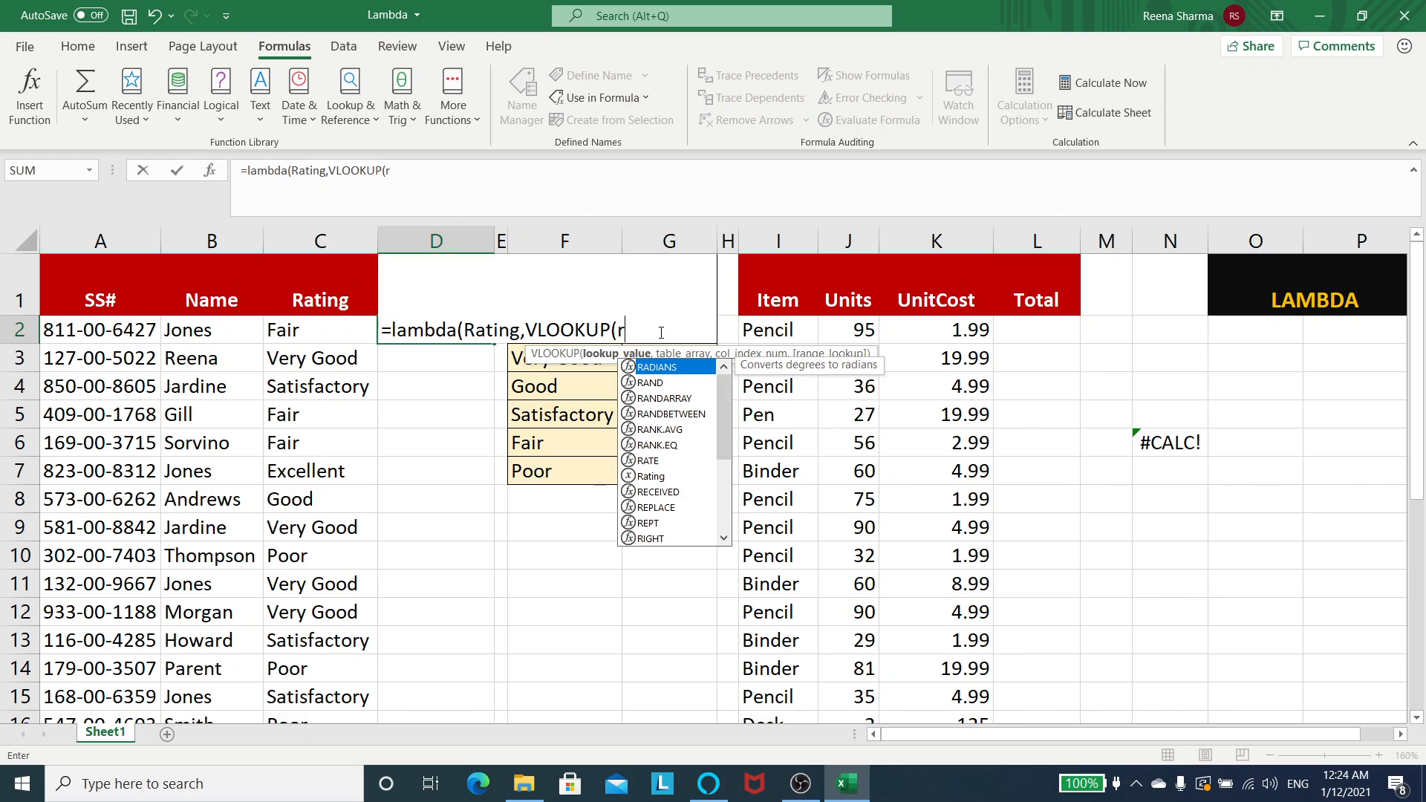
{"action": "type", "text": "ati"}
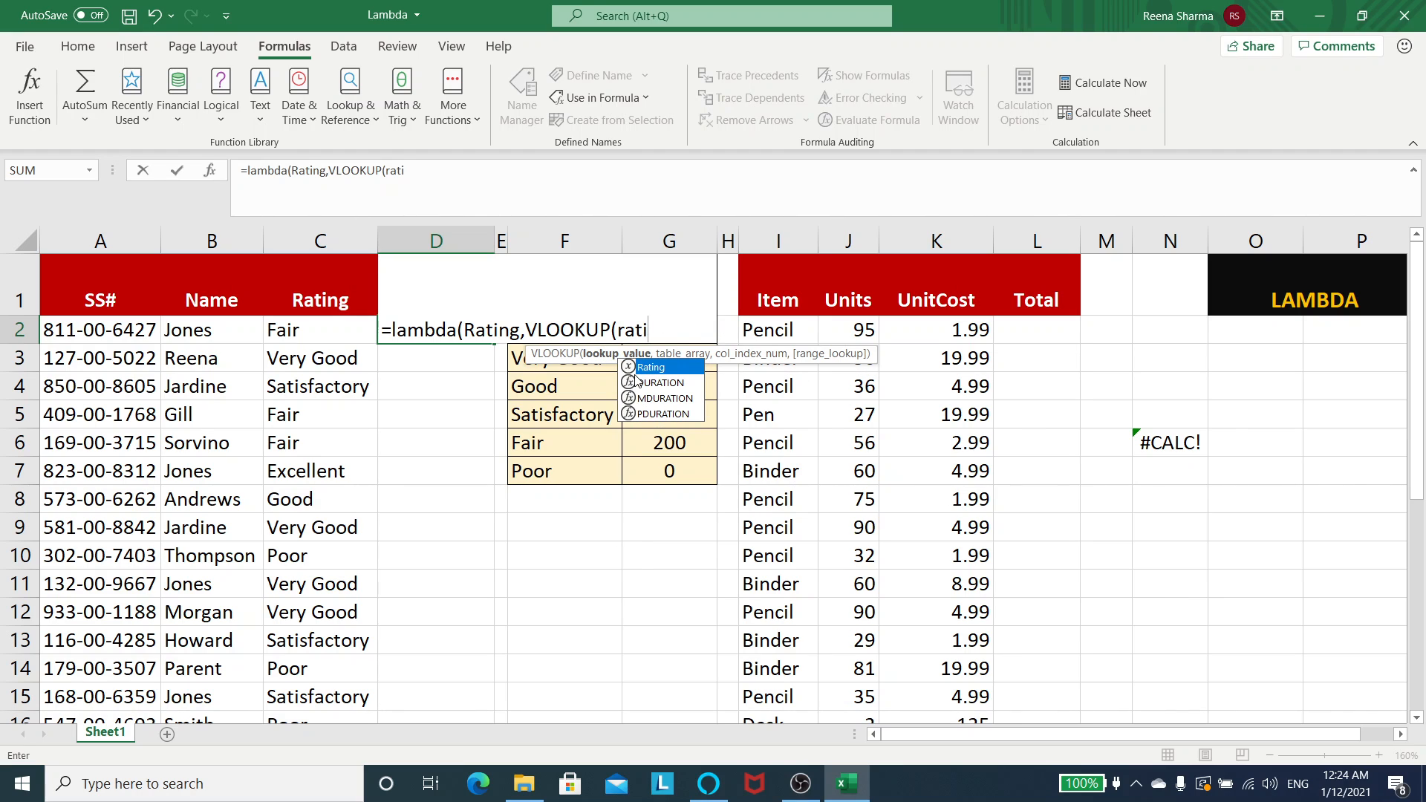
{"action": "type", "text": "ng"}
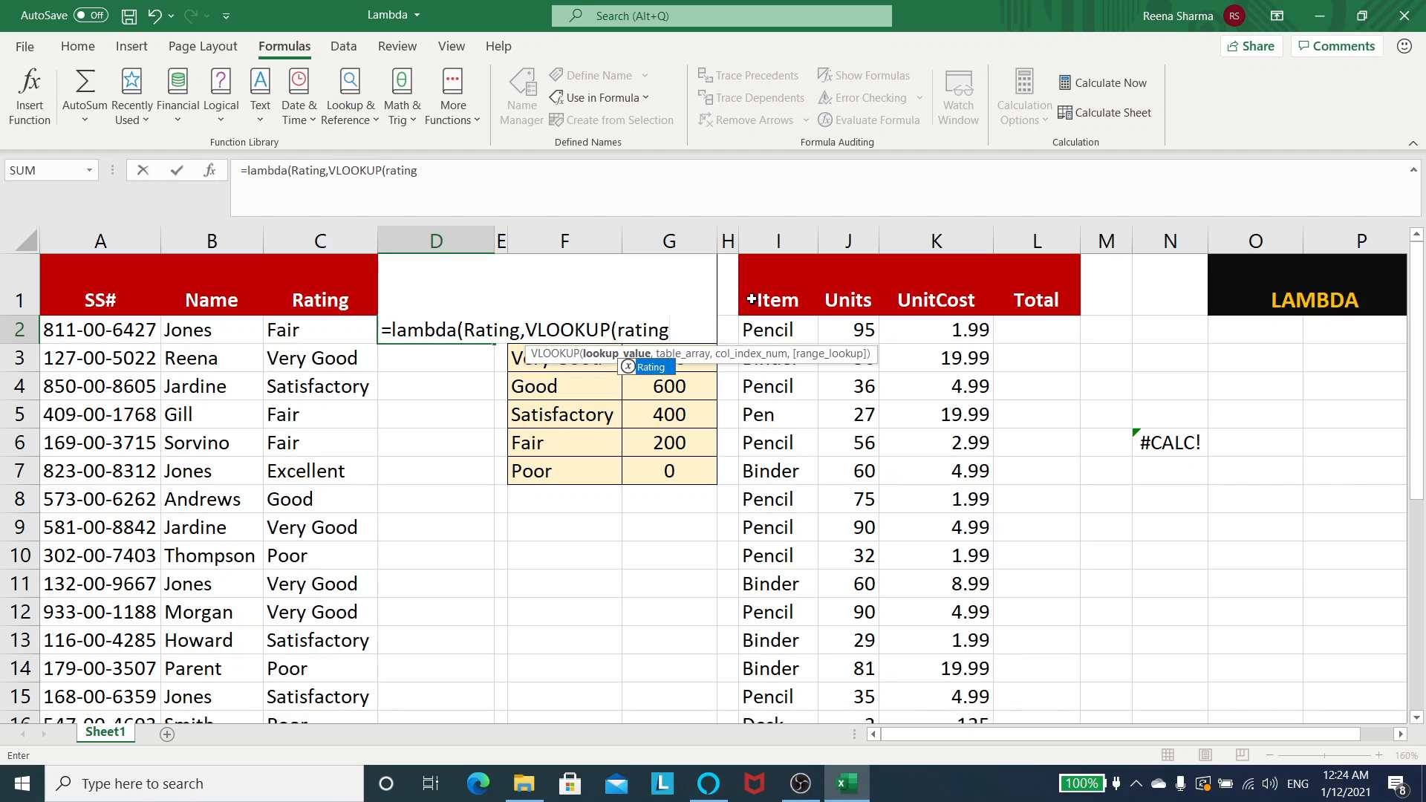
{"action": "key", "text": "Tab"}
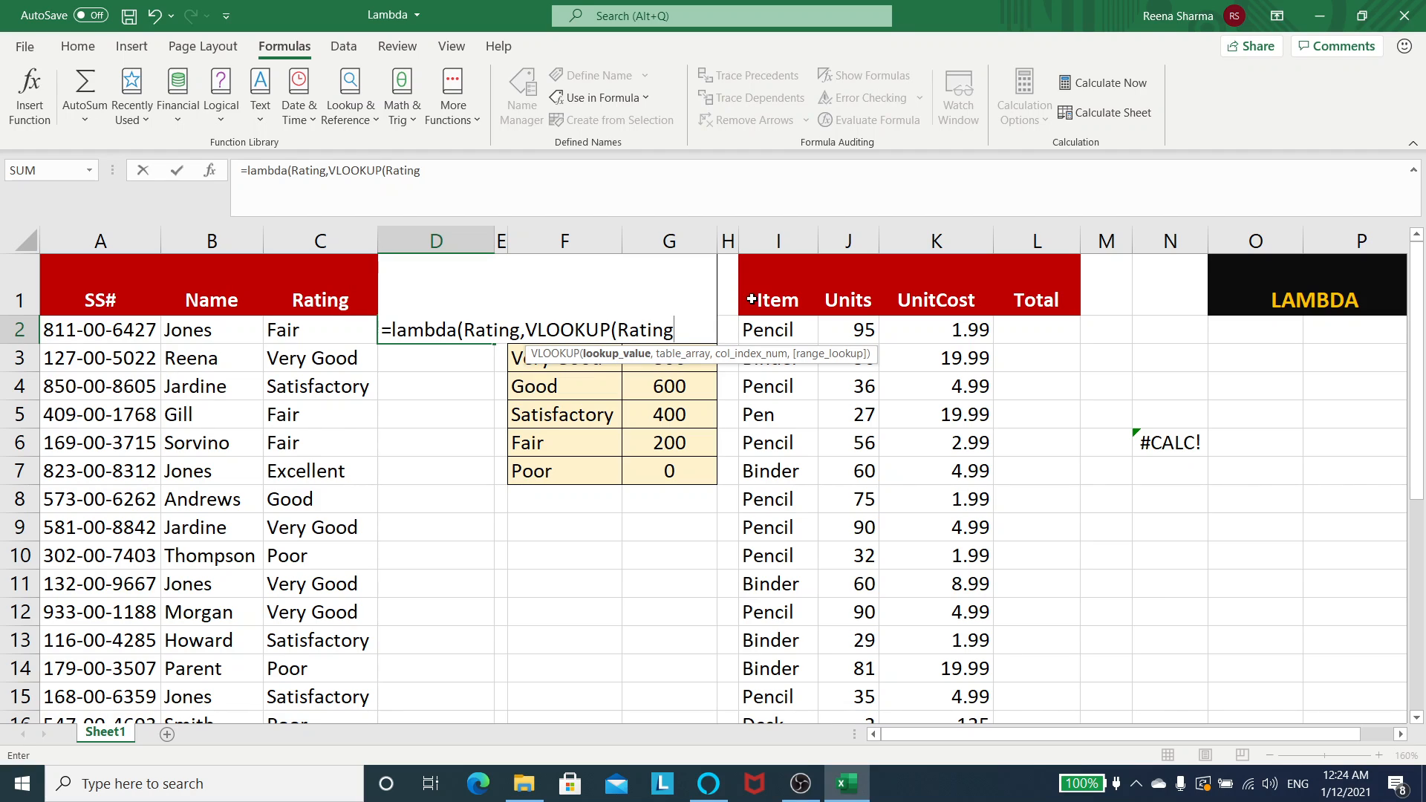
Step: Use the absolute range $F$2:$G$7 as the VLOOKUP's table array and 2 as its column index
{"action": "type", "text": ","}
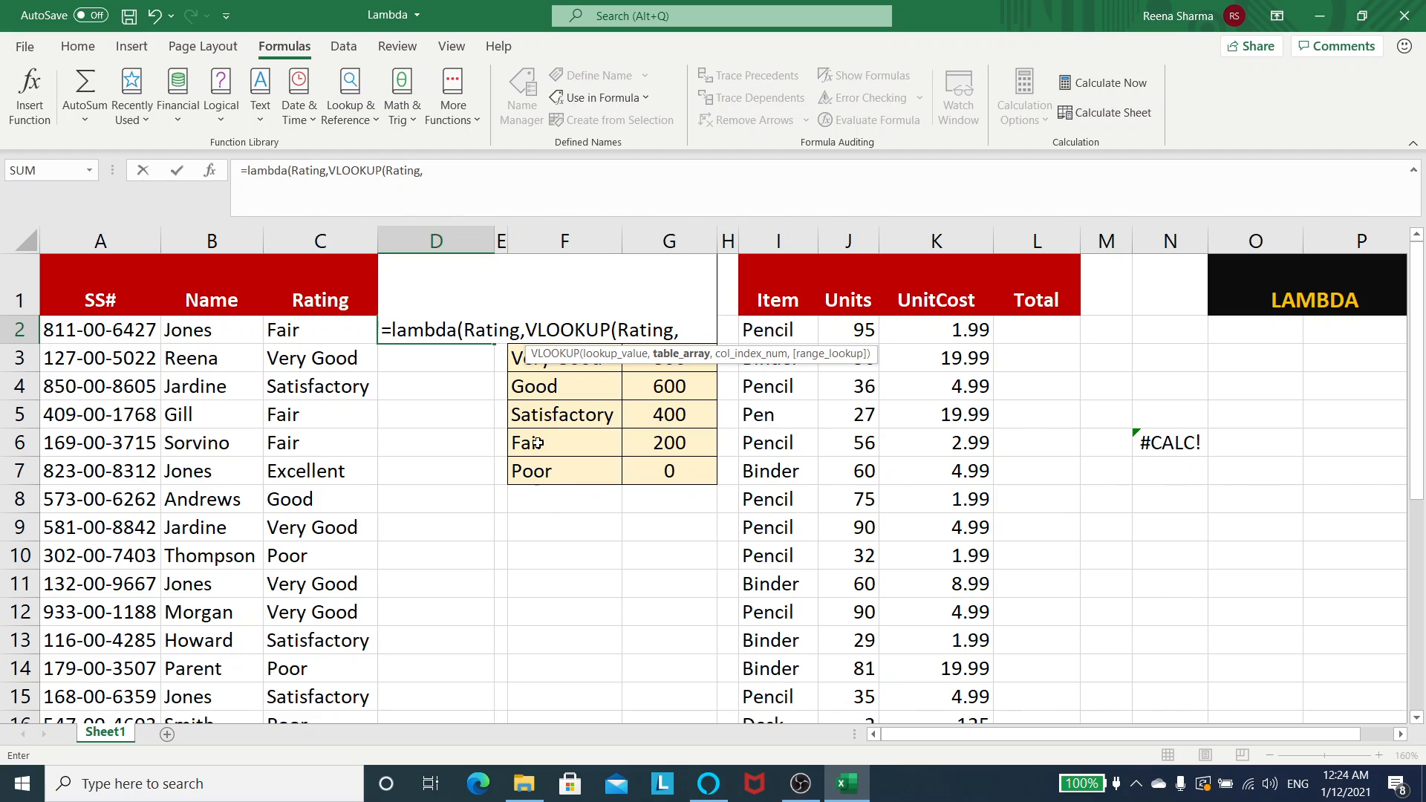
{"action": "left_click", "coordinate": [526, 368]}
{"action": "key", "text": "Up"}
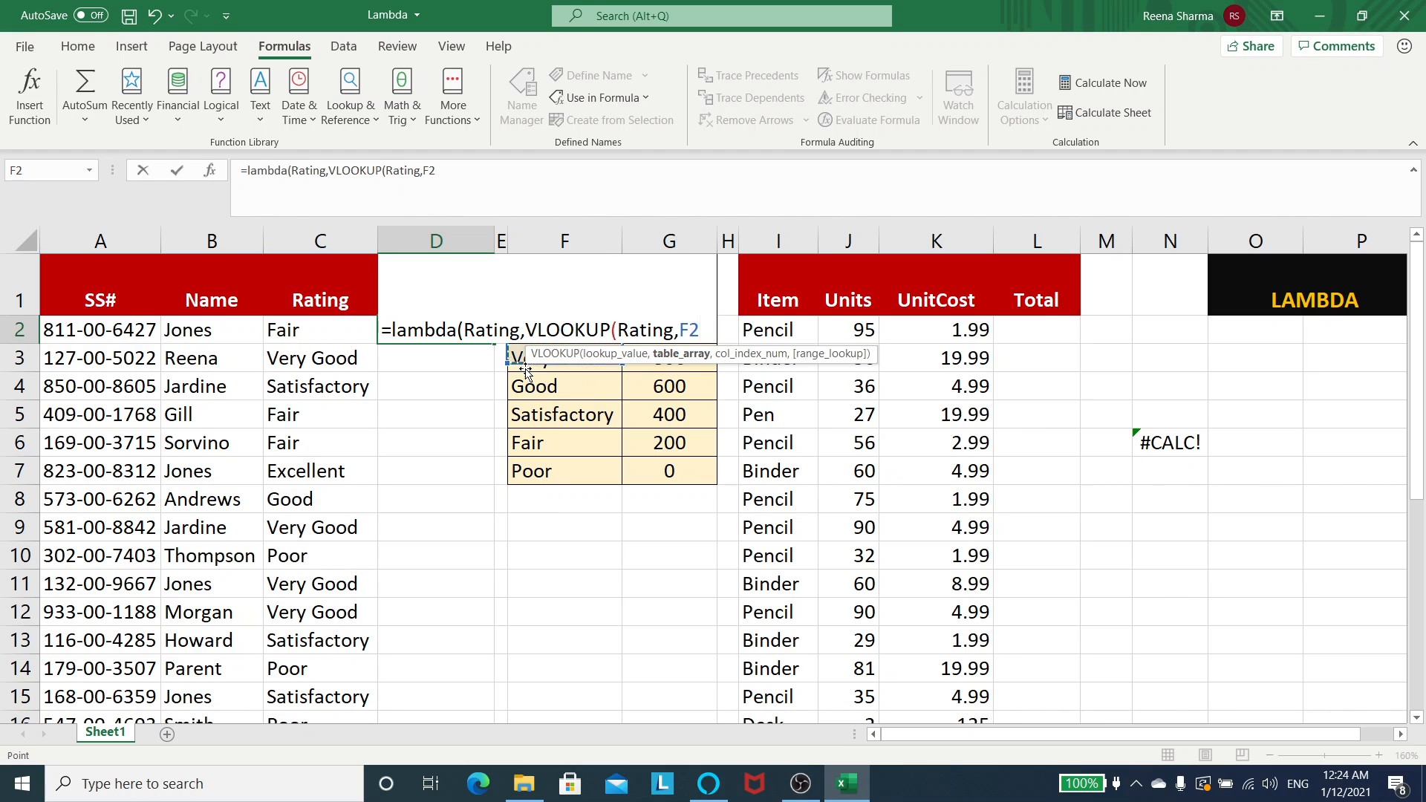
{"action": "key", "text": "shift+Right"}
{"action": "key", "text": "shift+Down"}
{"action": "key", "text": "shift+Down"}
{"action": "key", "text": "shift+Down"}
{"action": "key", "text": "shift+Down"}
{"action": "key", "text": "shift+Down"}
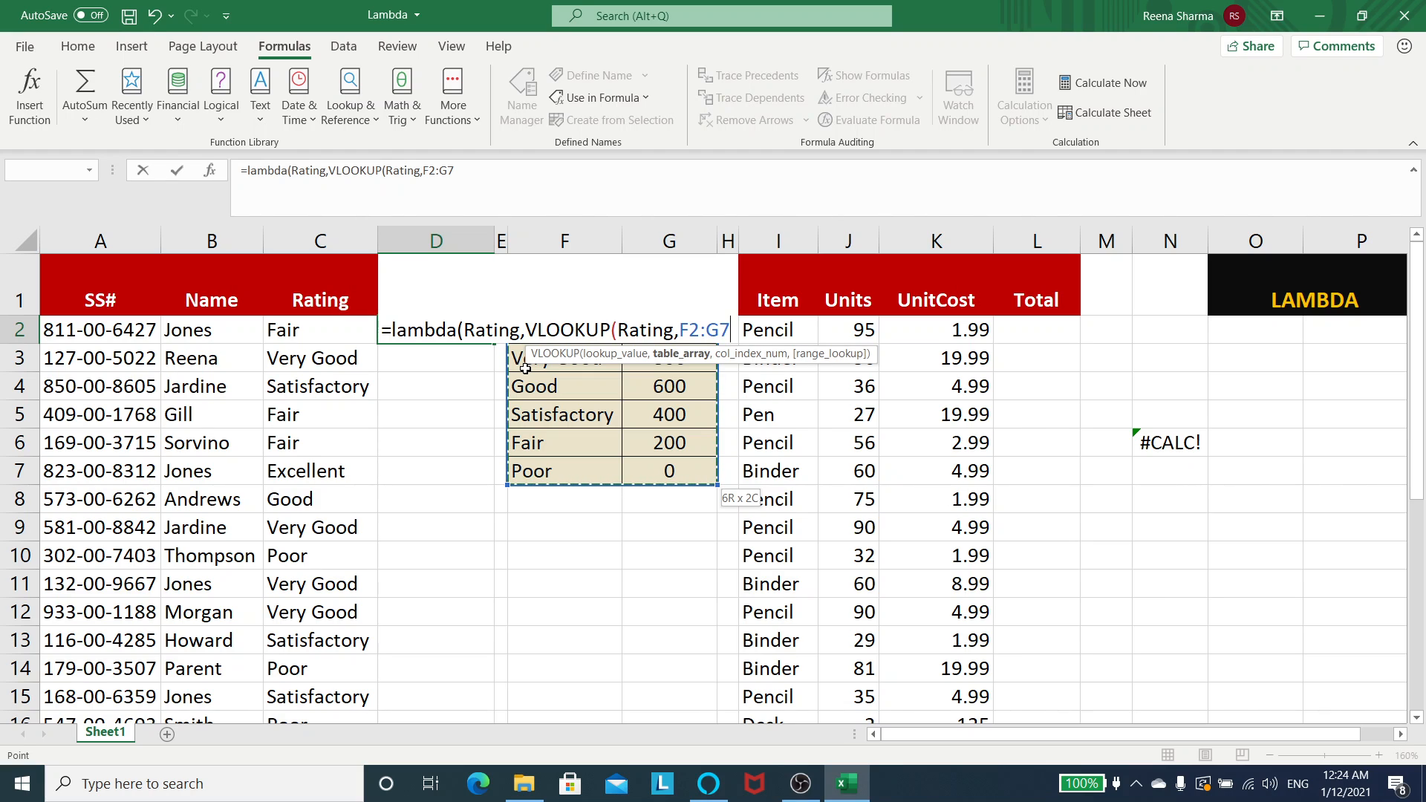
{"action": "key", "text": "F4"}
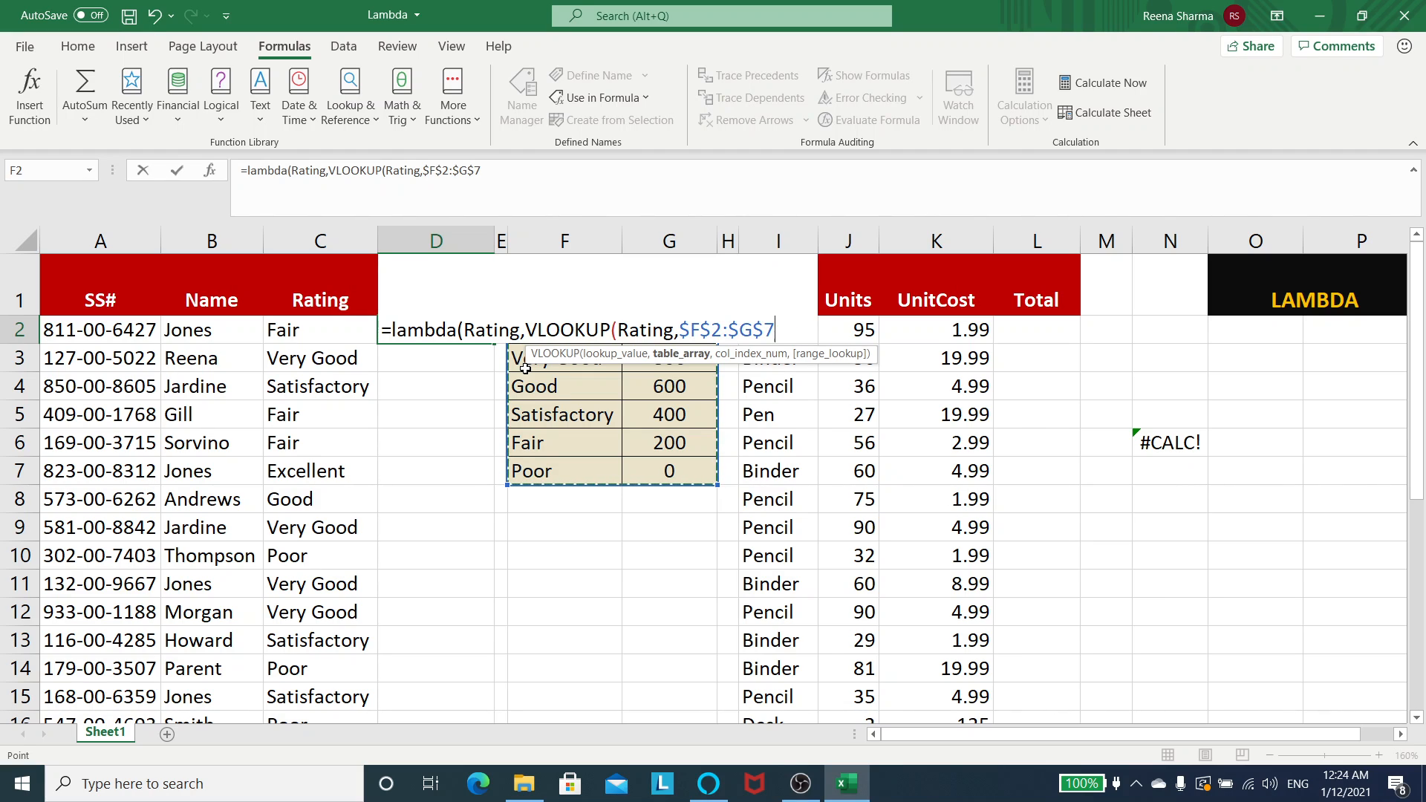
{"action": "type", "text": ","}
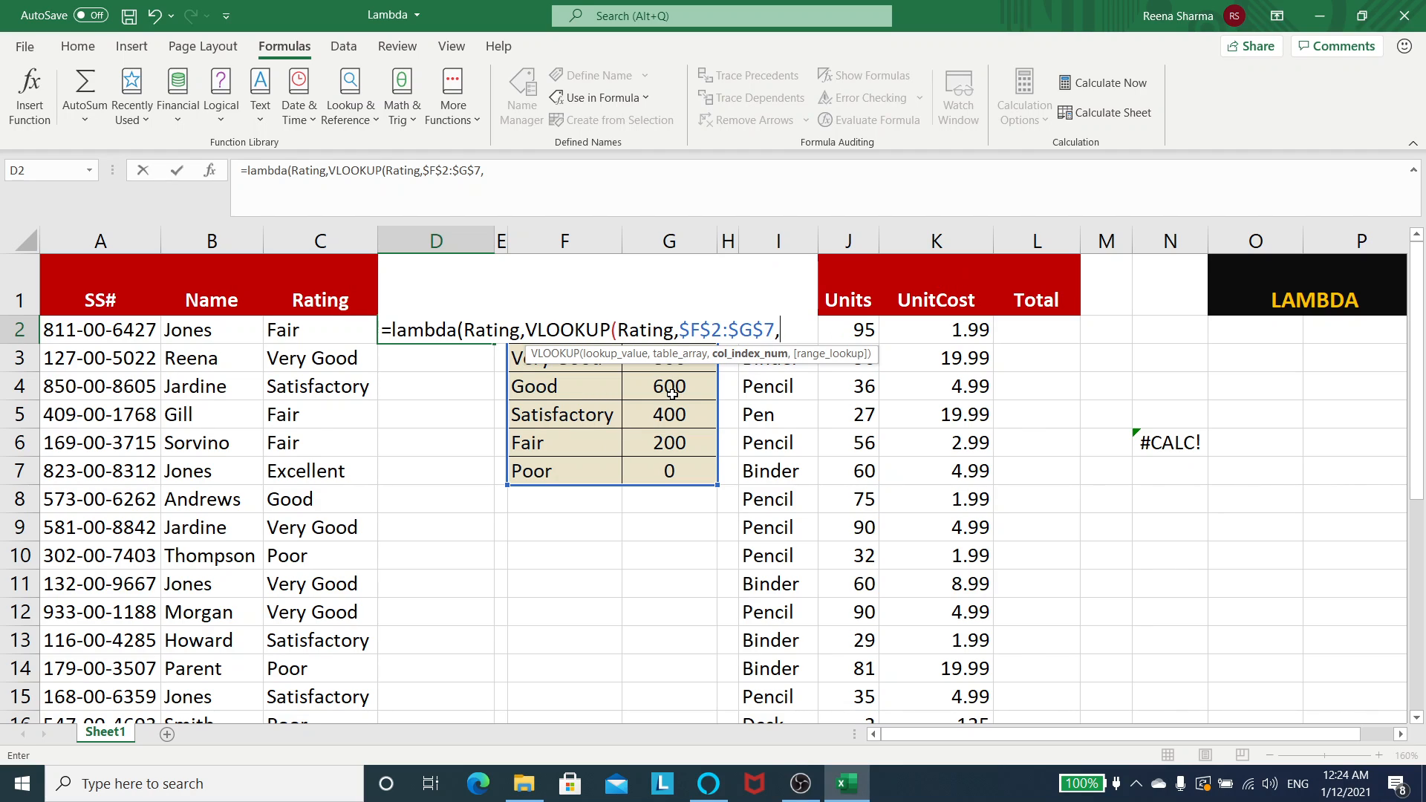
{"action": "type", "text": "2,"}
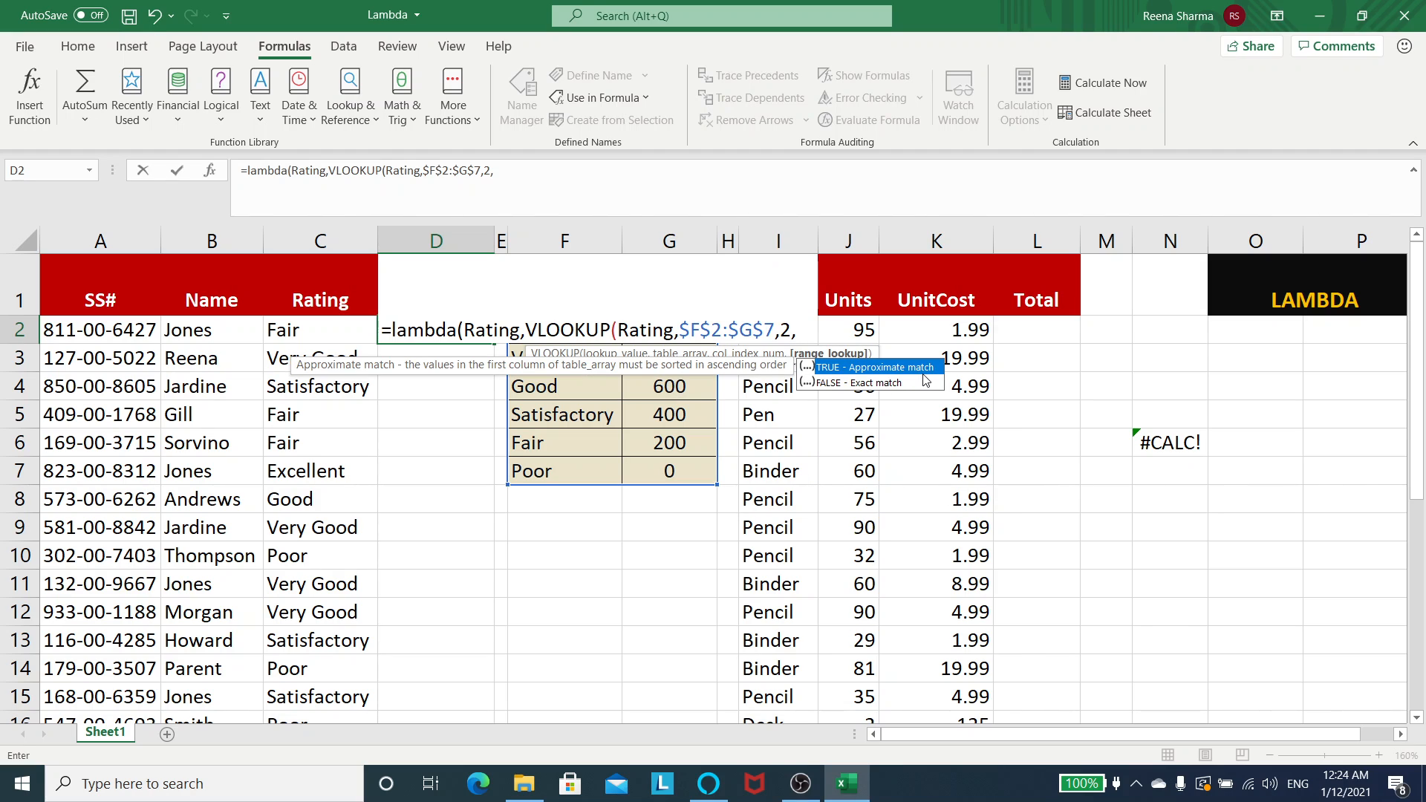
Step: Complete the VLOOKUP in D2 with 0 for exact match and accept the suggested closing-parenthesis correction
{"action": "type", "text": "0)"}
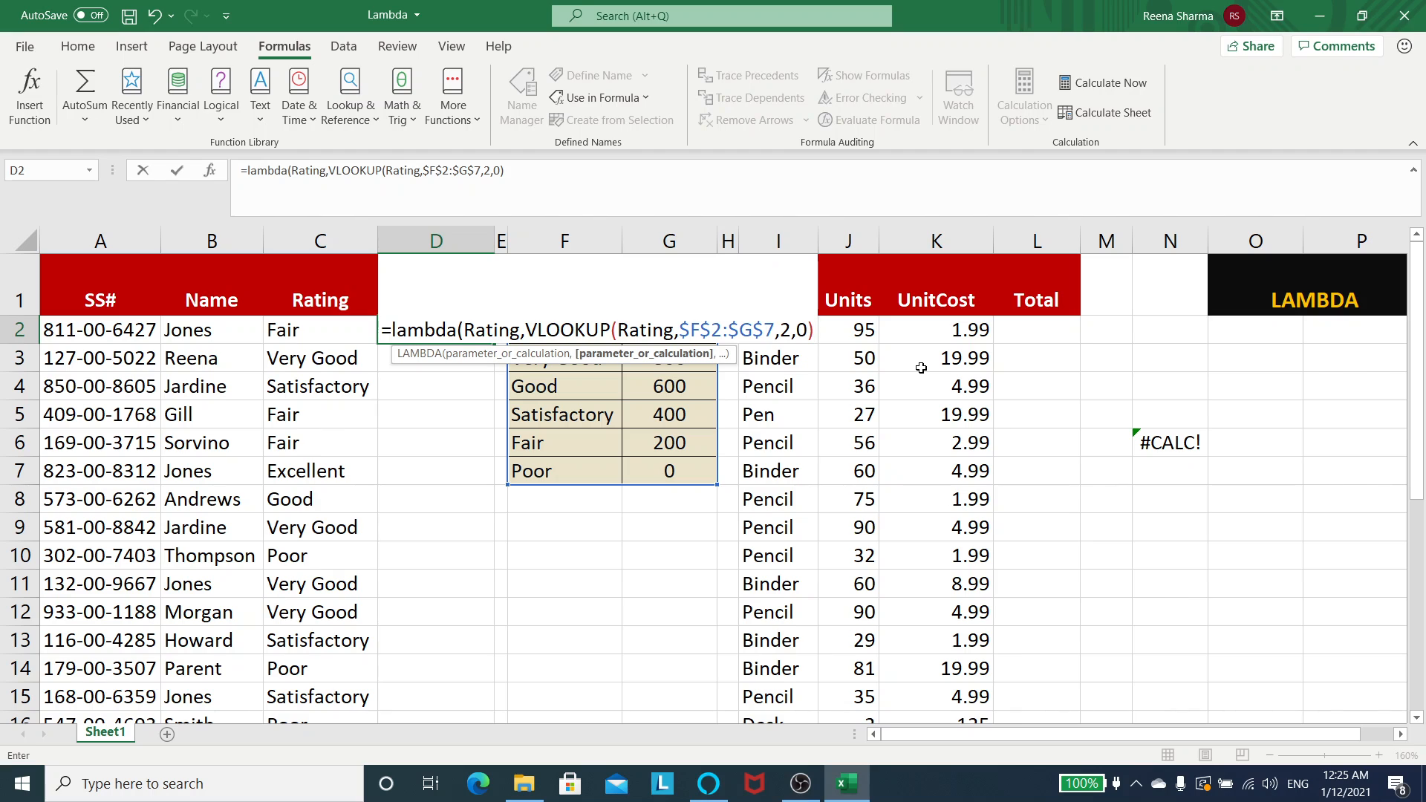
{"action": "key", "text": "Return"}
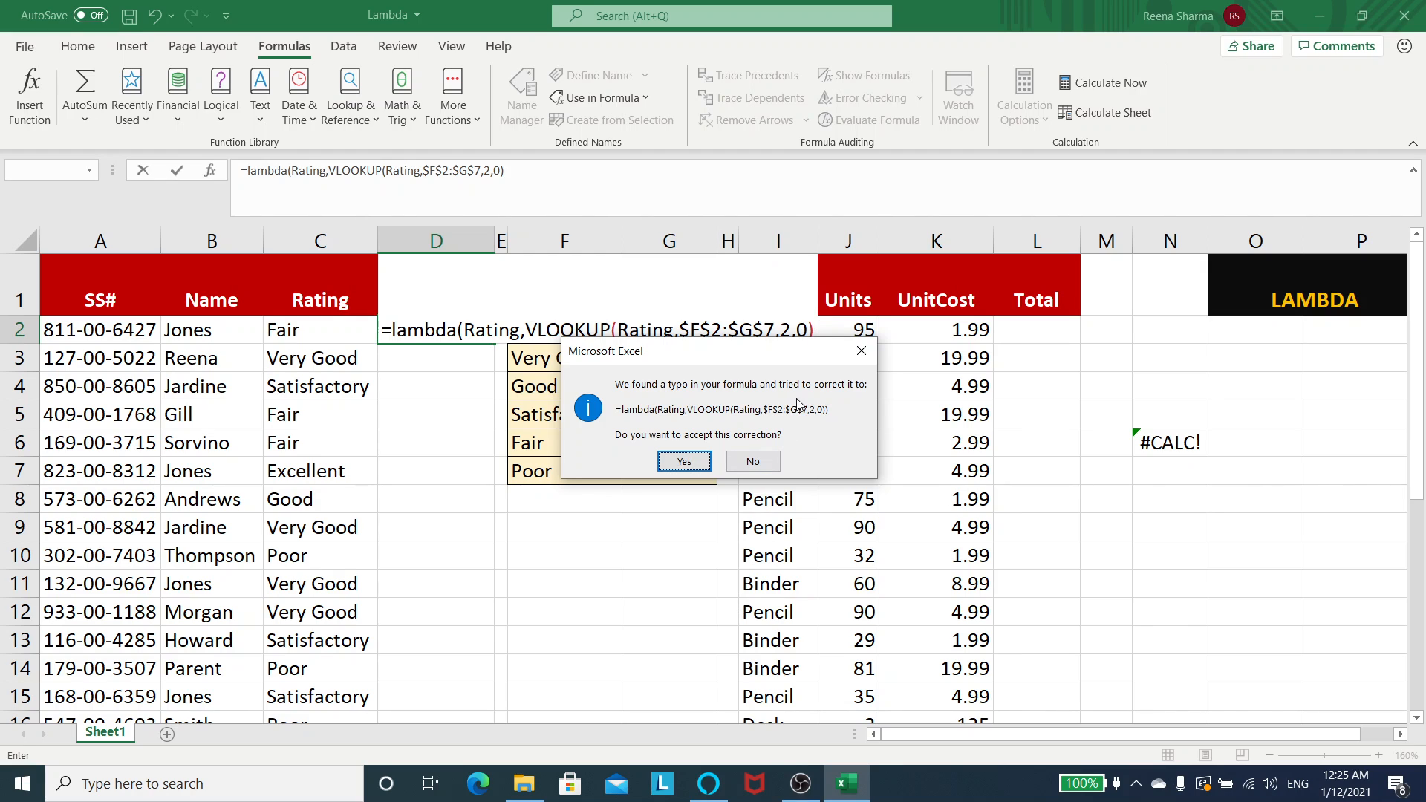
{"action": "left_click", "coordinate": [685, 462]}
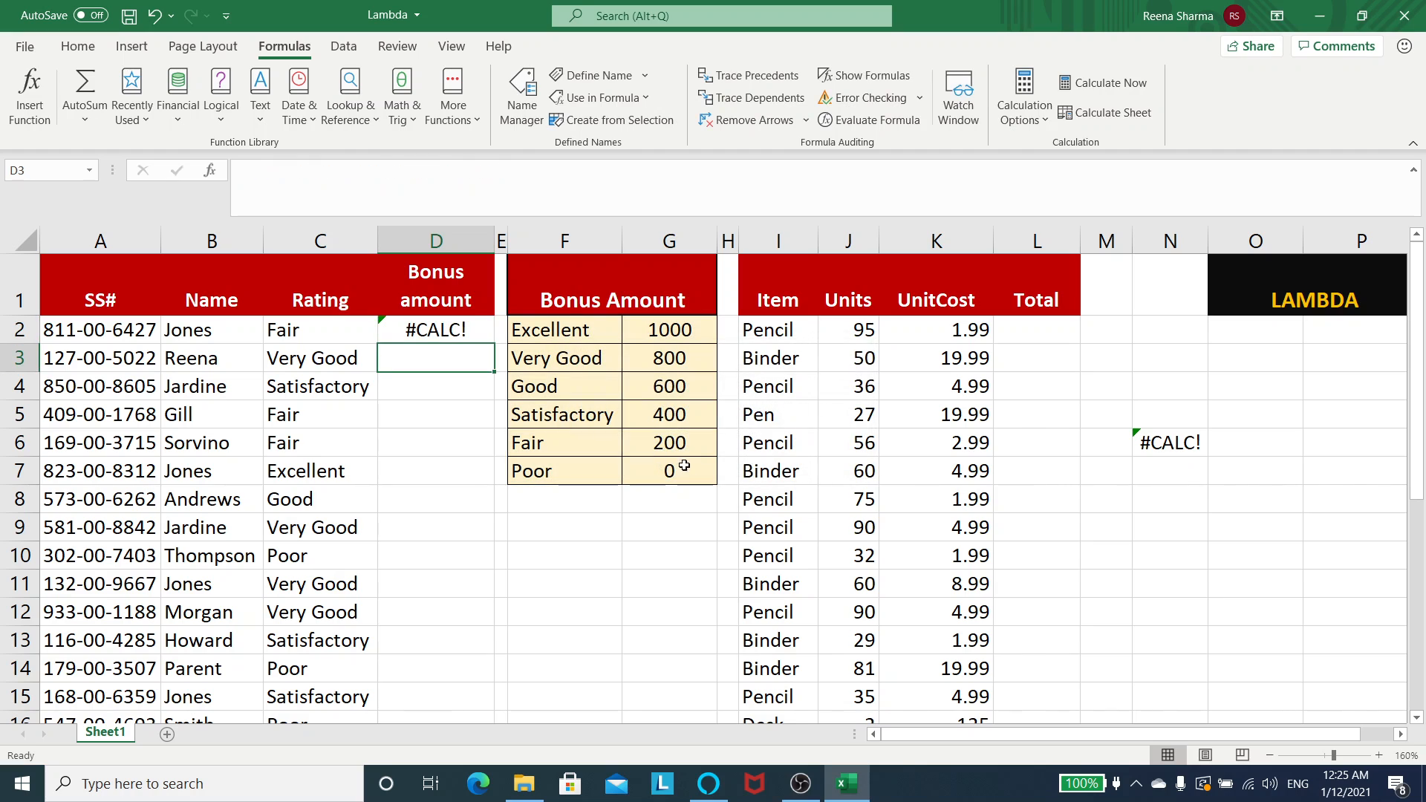
Step: Copy the LAMBDA formula text from cell D2 without its equals sign, leaving the cell unchanged
{"action": "left_click", "coordinate": [465, 336]}
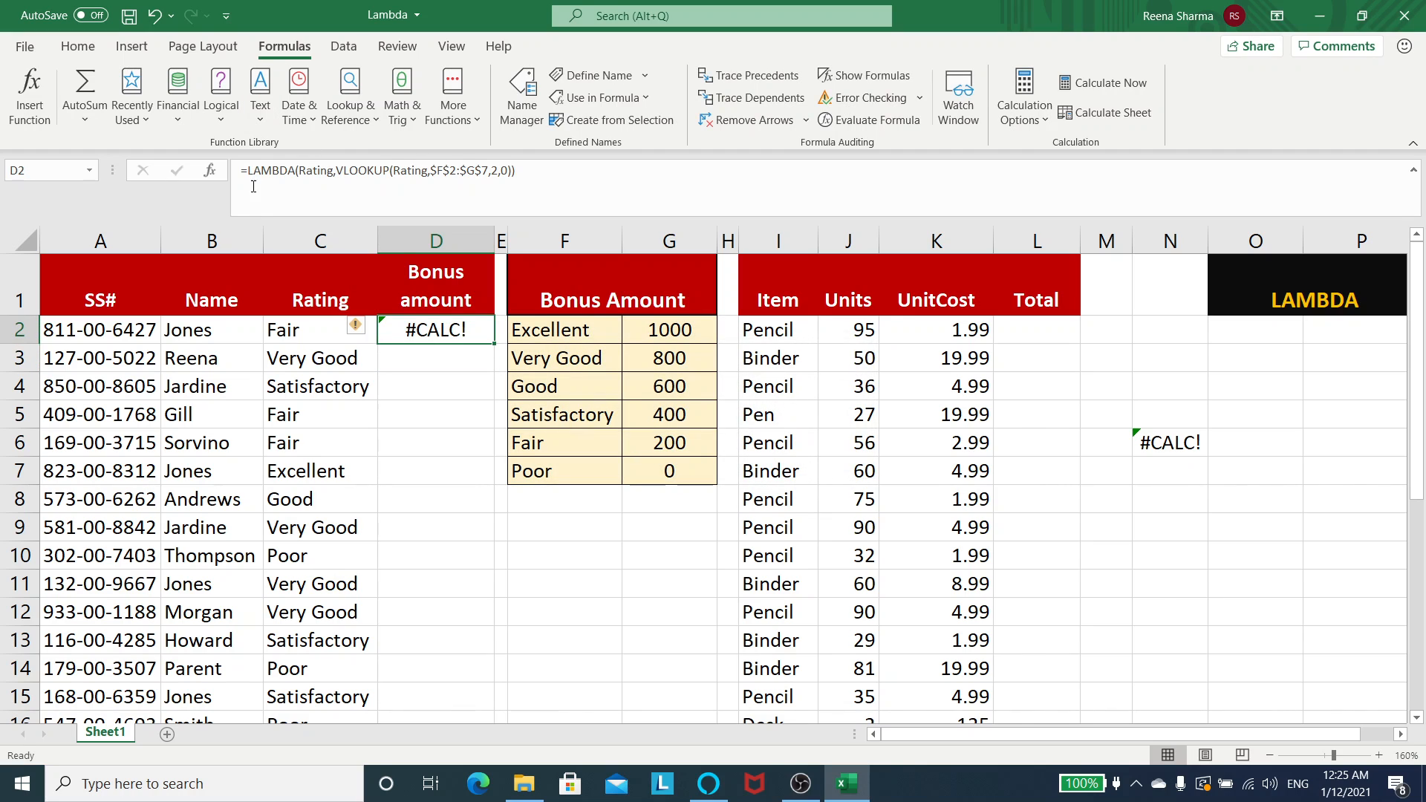
{"action": "left_click_drag", "start_coordinate": [247, 170], "coordinate": [569, 127]}
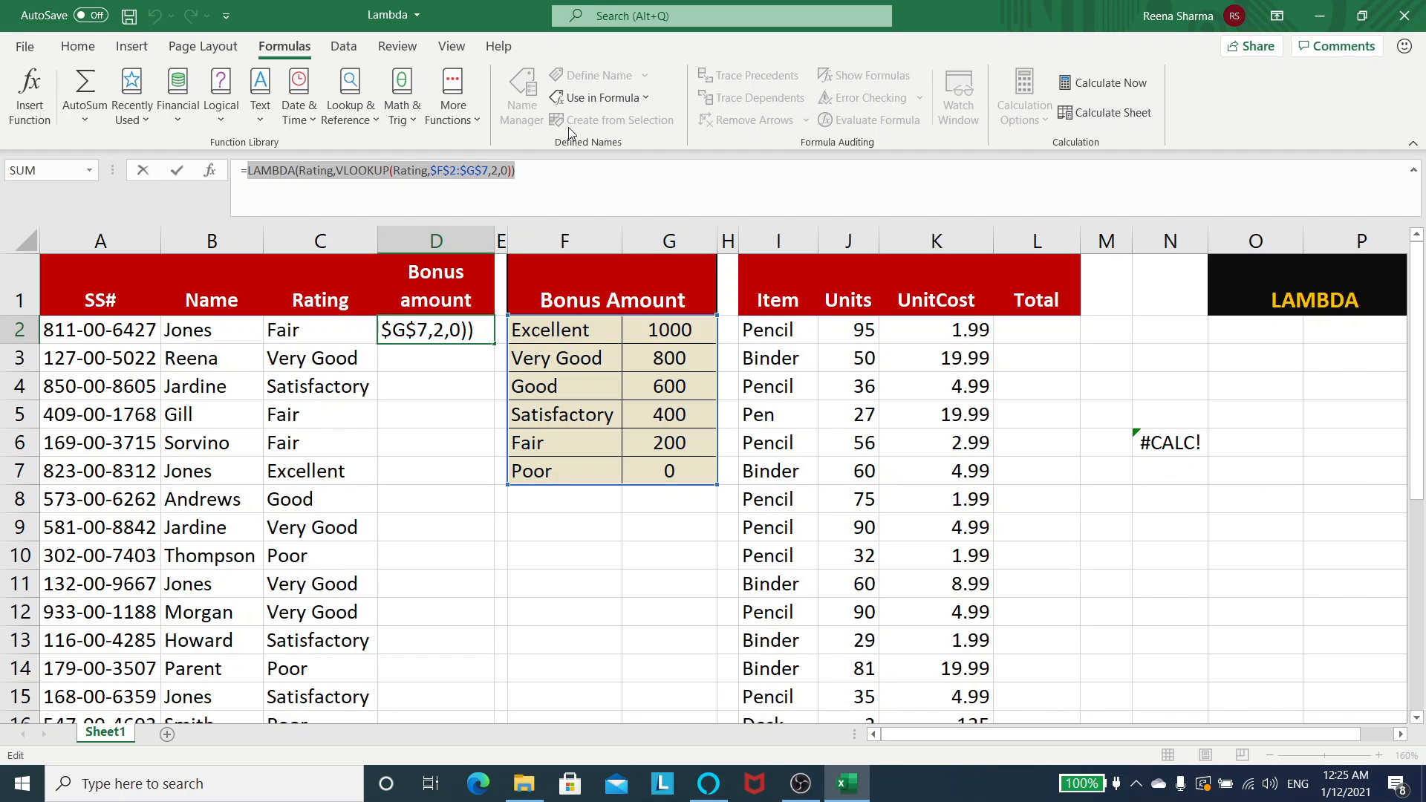
{"action": "key", "text": "Escape"}
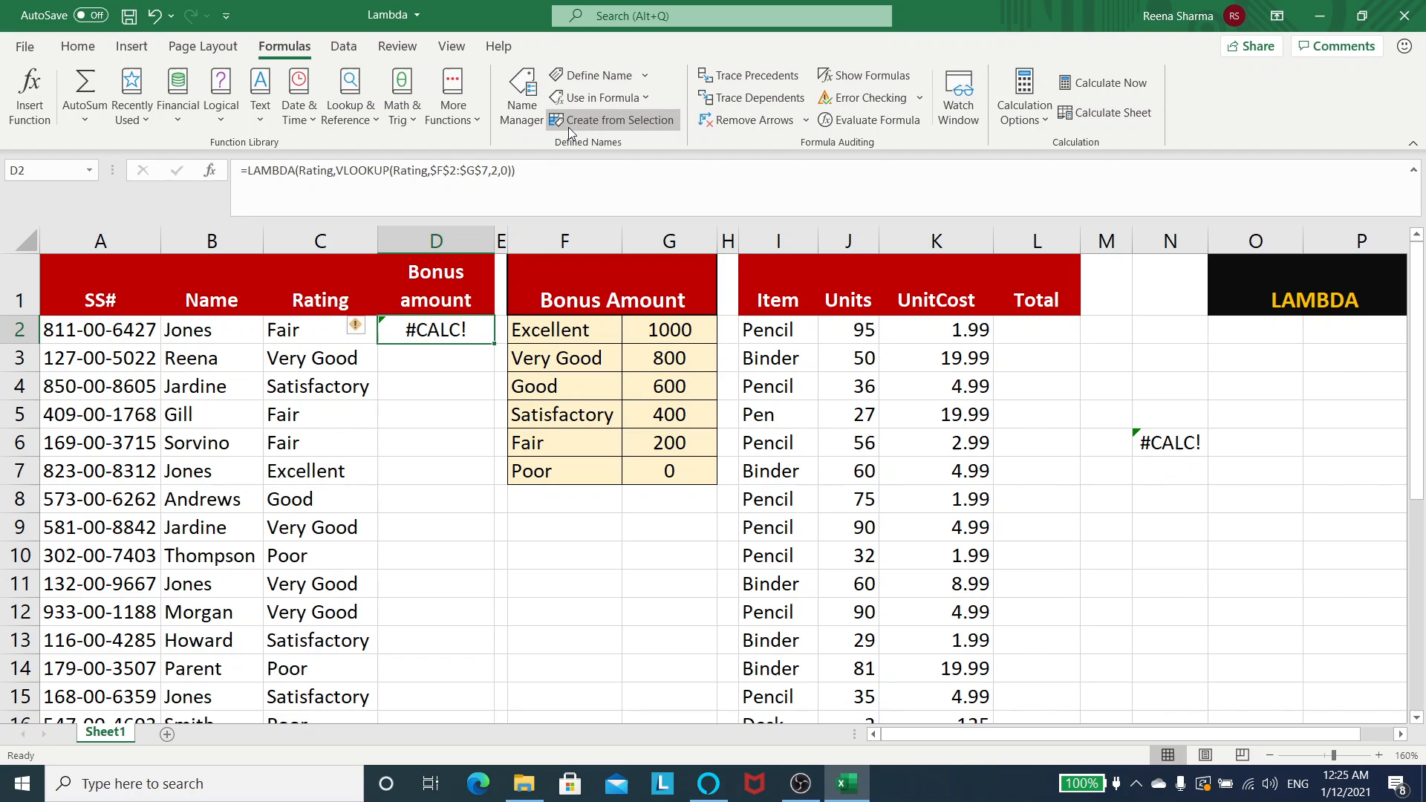
Step: Start a new defined name called Bonusamount with its scope set to Sheet1
{"action": "left_click", "coordinate": [530, 104]}
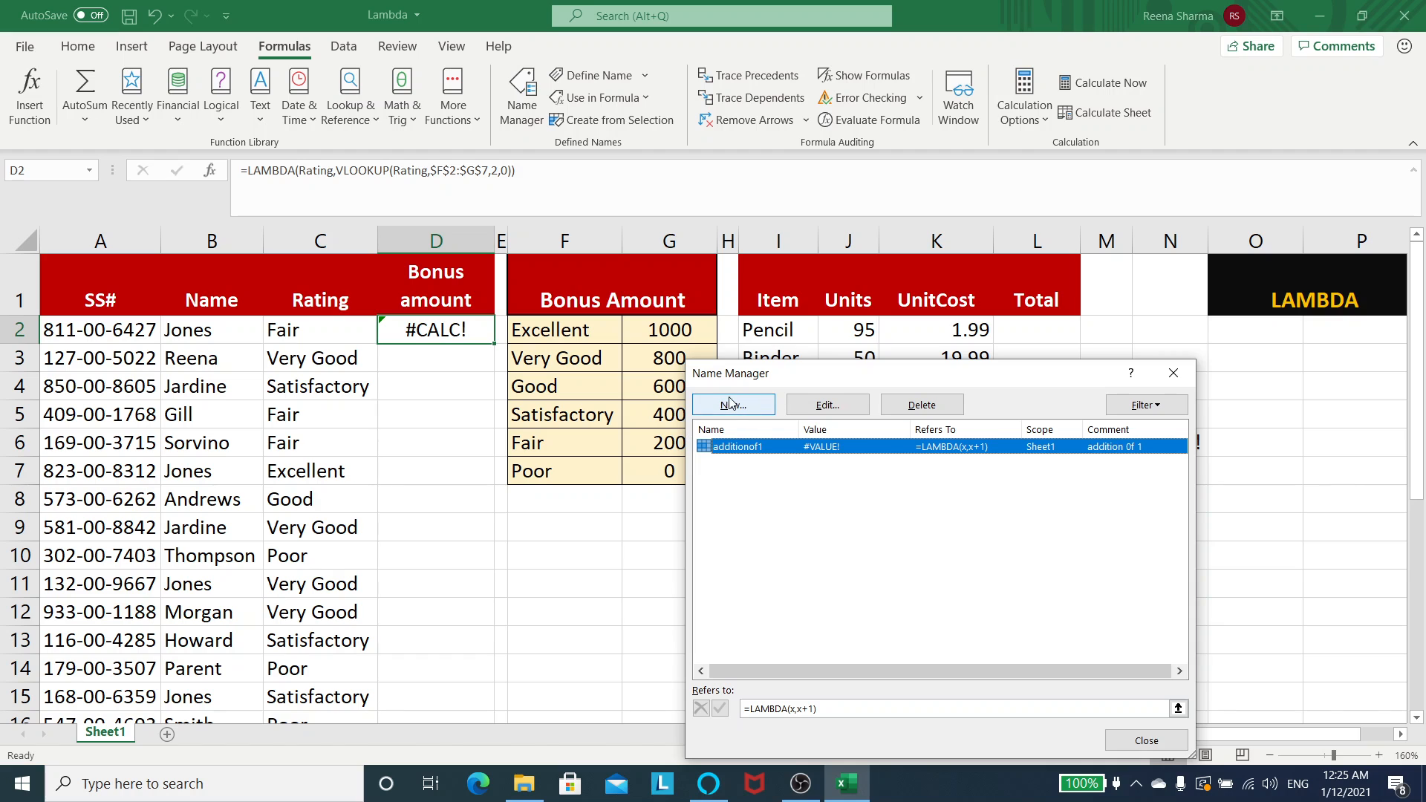
{"action": "left_click", "coordinate": [734, 406]}
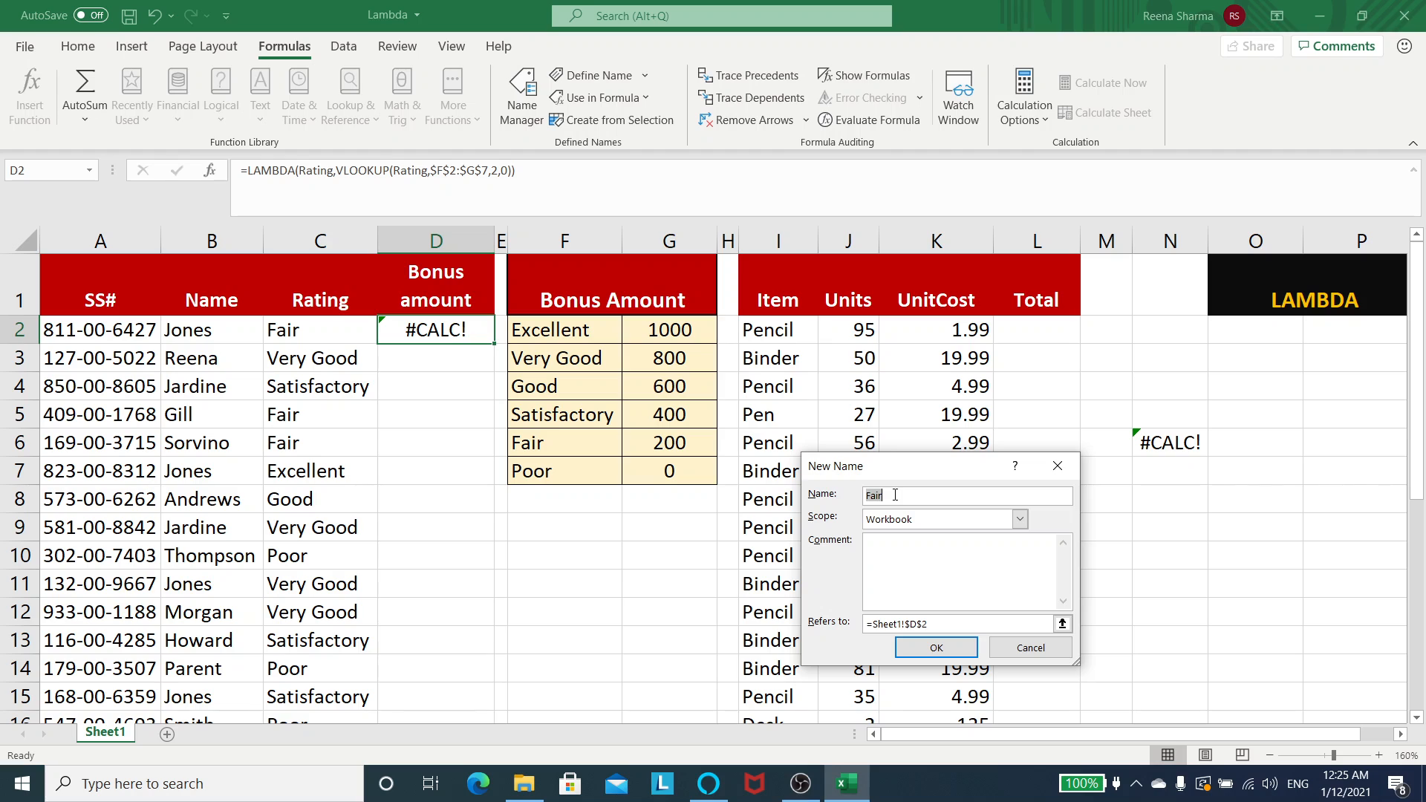
{"action": "type", "text": "Bonusamount"}
{"action": "left_click", "coordinate": [963, 525]}
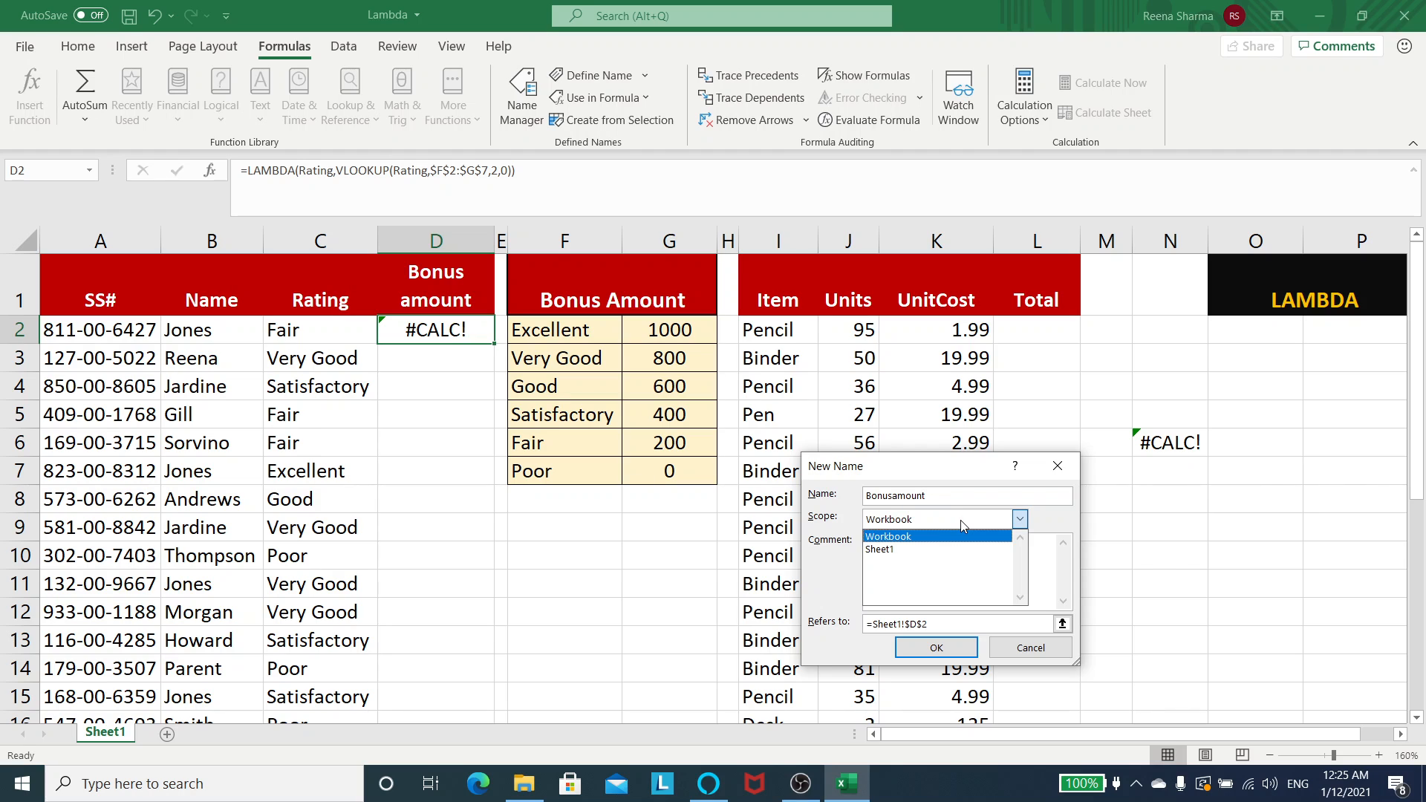
{"action": "left_click", "coordinate": [887, 549]}
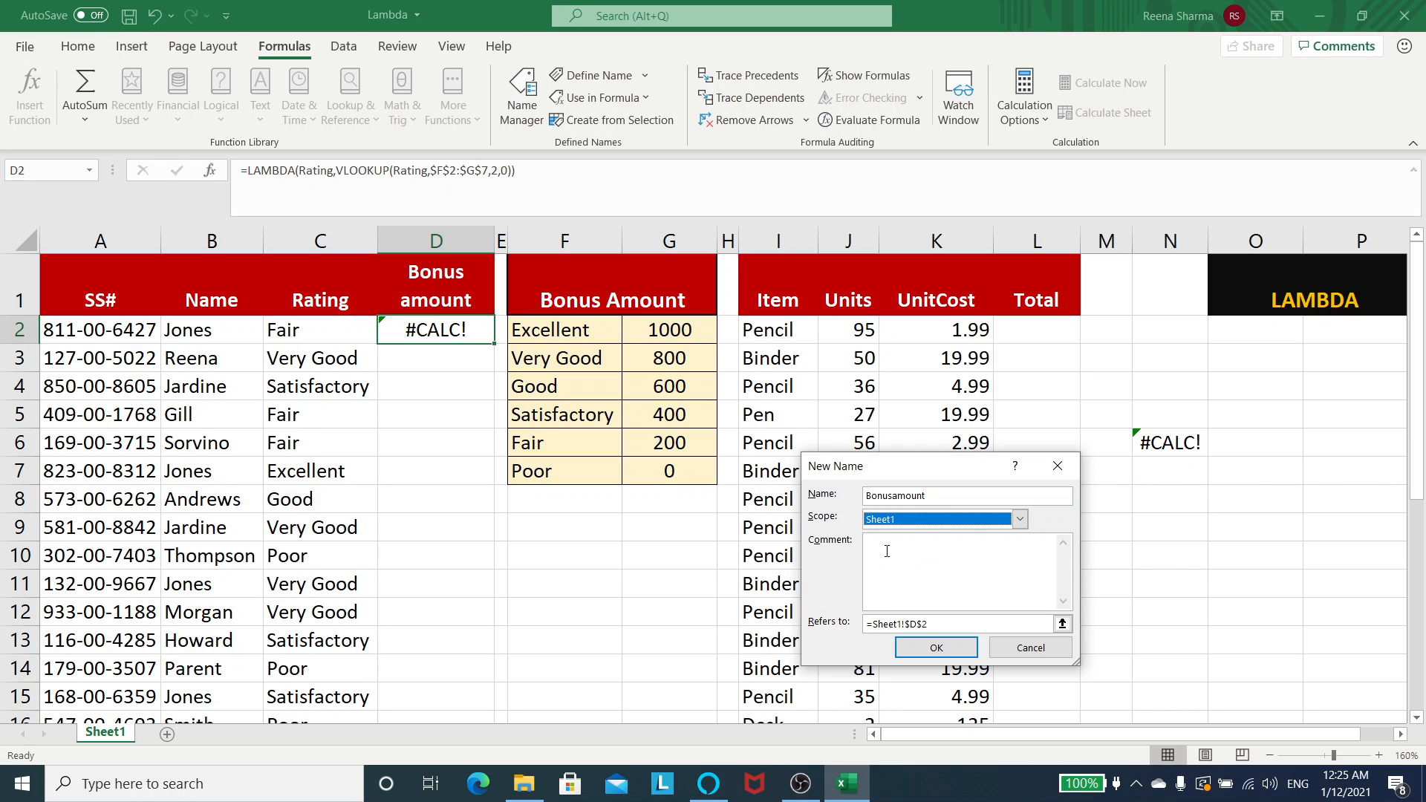
Step: Replace the cell reference in the Bonusamount name's definition with the copied LAMBDA formula and check it
{"action": "left_click", "coordinate": [878, 623]}
{"action": "left_click_drag", "start_coordinate": [869, 624], "coordinate": [955, 624]}
{"action": "key", "text": "ctrl+v"}
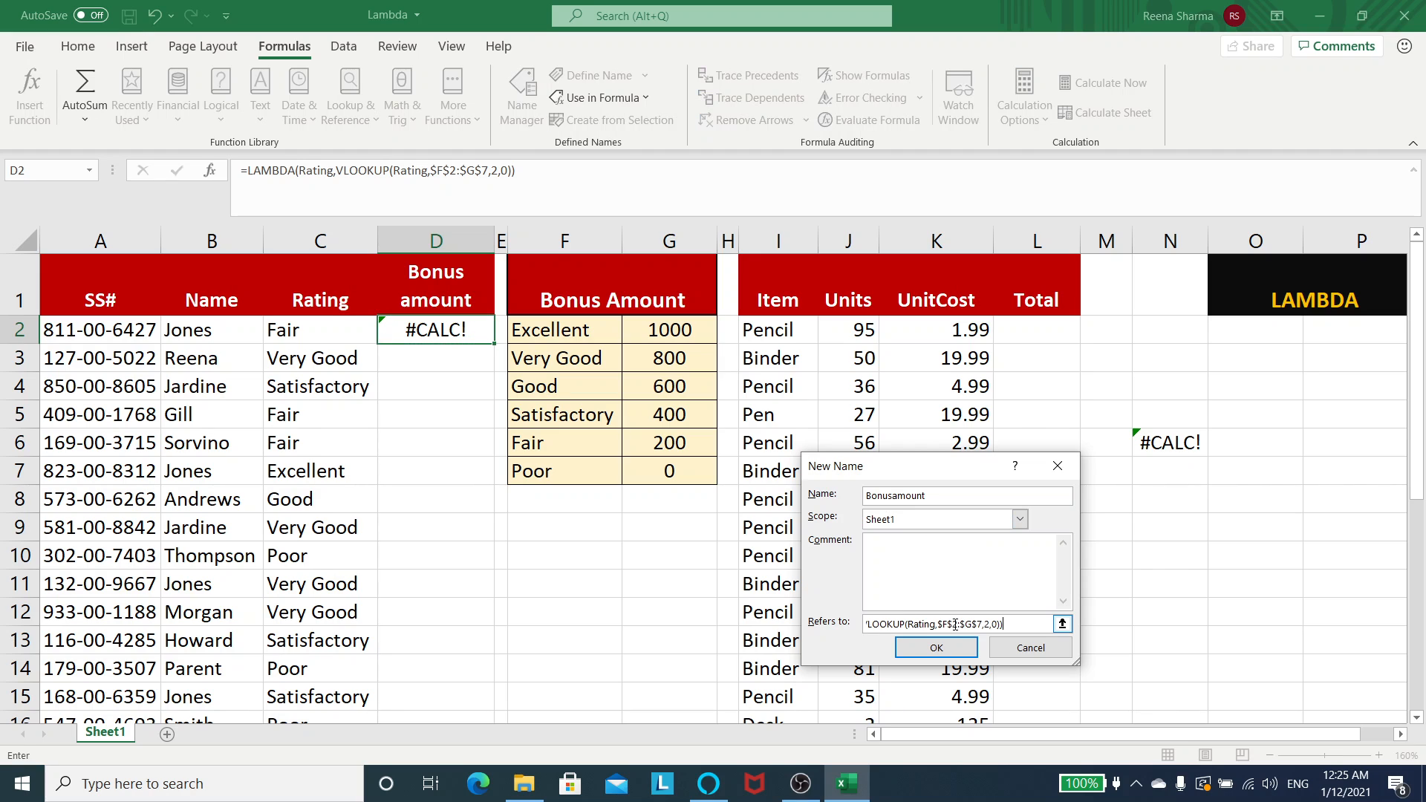
{"action": "left_click", "coordinate": [913, 551]}
{"action": "left_click_drag", "start_coordinate": [919, 623], "coordinate": [789, 609]}
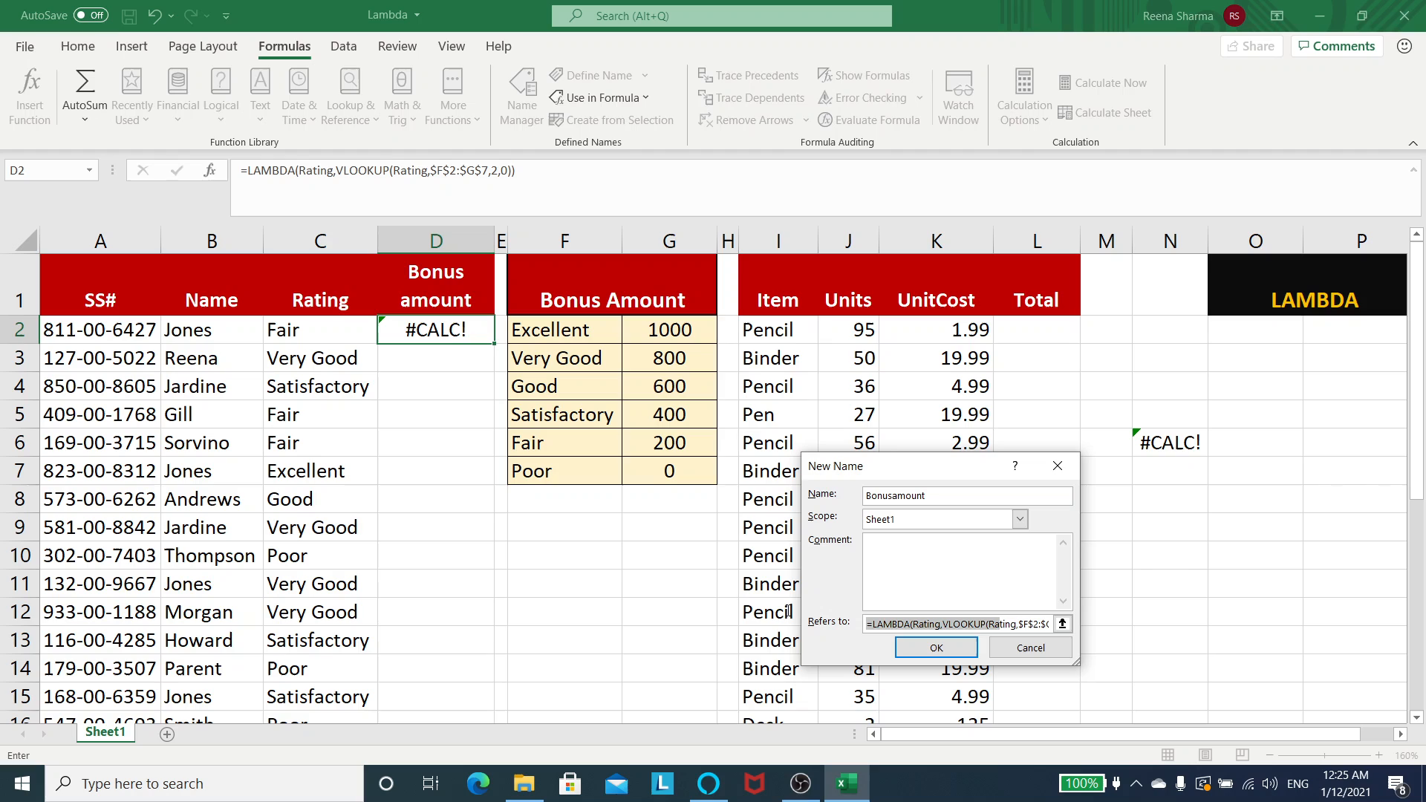
Step: Enter the comment "for bonus amount lookup, to apply formula just write" for the Bonusamount name
{"action": "left_click", "coordinate": [924, 565]}
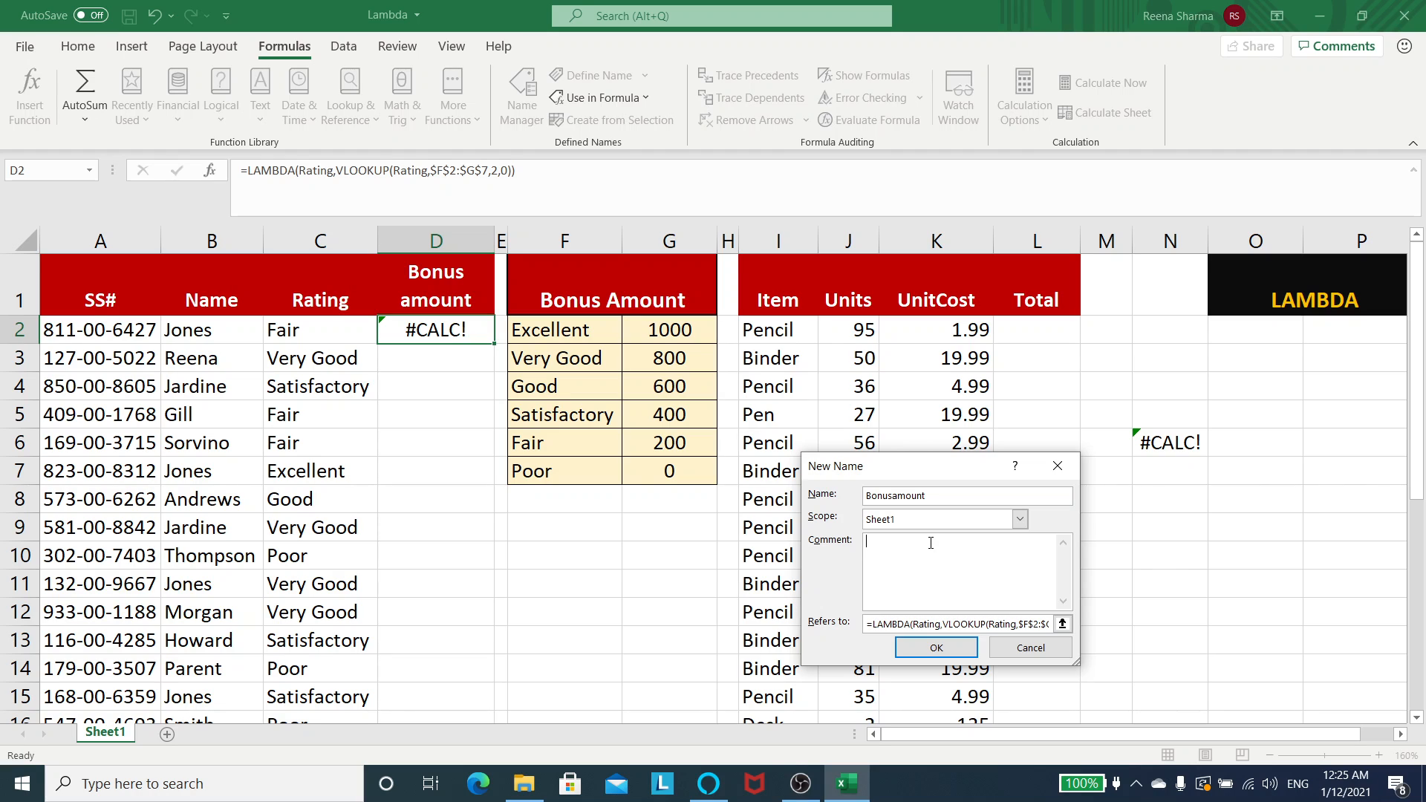
{"action": "type", "text": "for lo"}
{"action": "key", "text": "BackSpace"}
{"action": "key", "text": "BackSpace"}
{"action": "type", "text": "bonus"}
{"action": "type", "text": " amount "}
{"action": "type", "text": "look"}
{"action": "type", "text": "up"}
{"action": "type", "text": ", to apply fo"}
{"action": "type", "text": "rmula"}
{"action": "type", "text": " just wri"}
{"action": "type", "text": "te"}
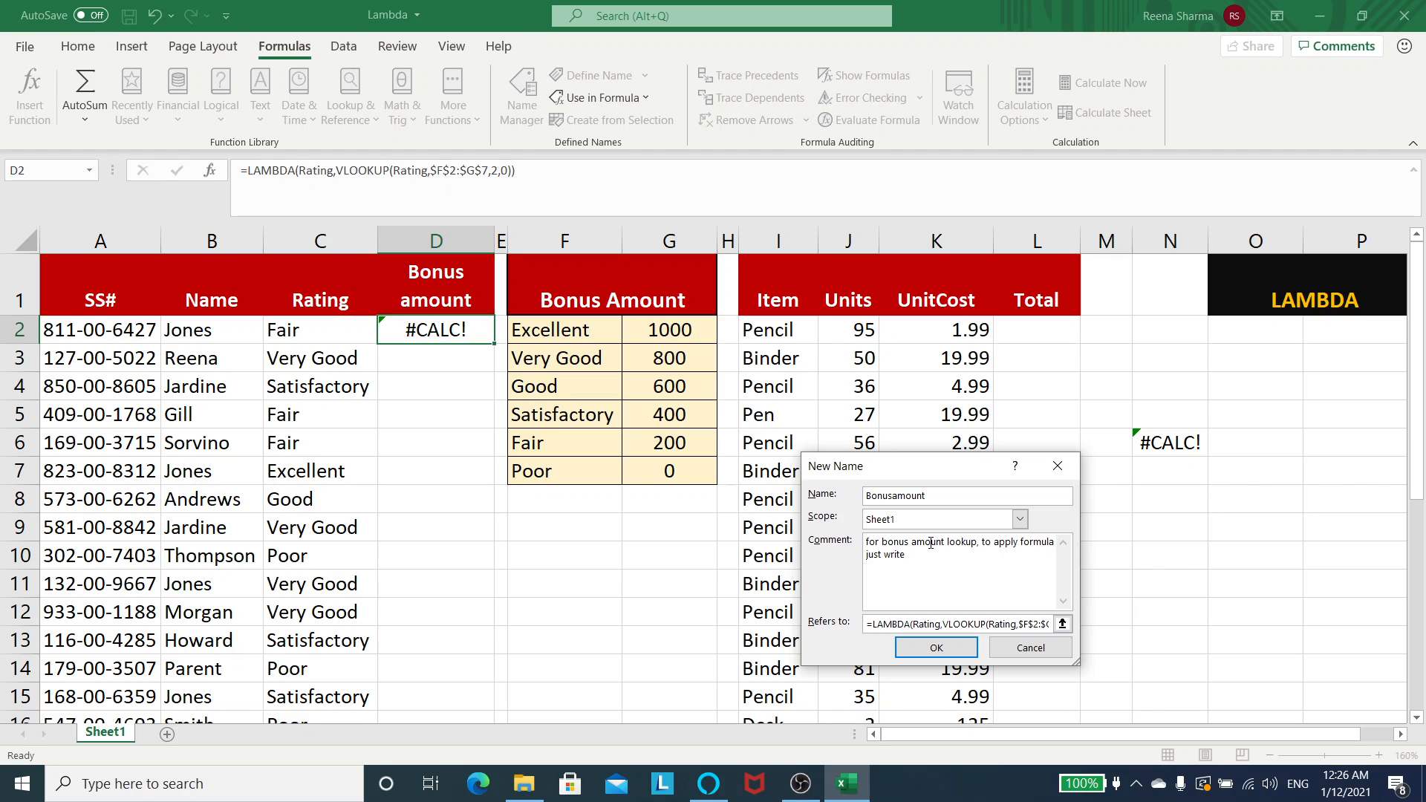
Step: Extend the comment with ",Bnusamount and select rating.", save the new name and close the Name Manager
{"action": "type", "text": ", bonusamount"}
{"action": "left_click", "coordinate": [911, 554]}
{"action": "key", "text": "BackSpace"}
{"action": "key", "text": "Delete"}
{"action": "type", "text": "B"}
{"action": "key", "text": "BackSpace"}
{"action": "type", "text": "and select rating."}
{"action": "left_click", "coordinate": [938, 648]}
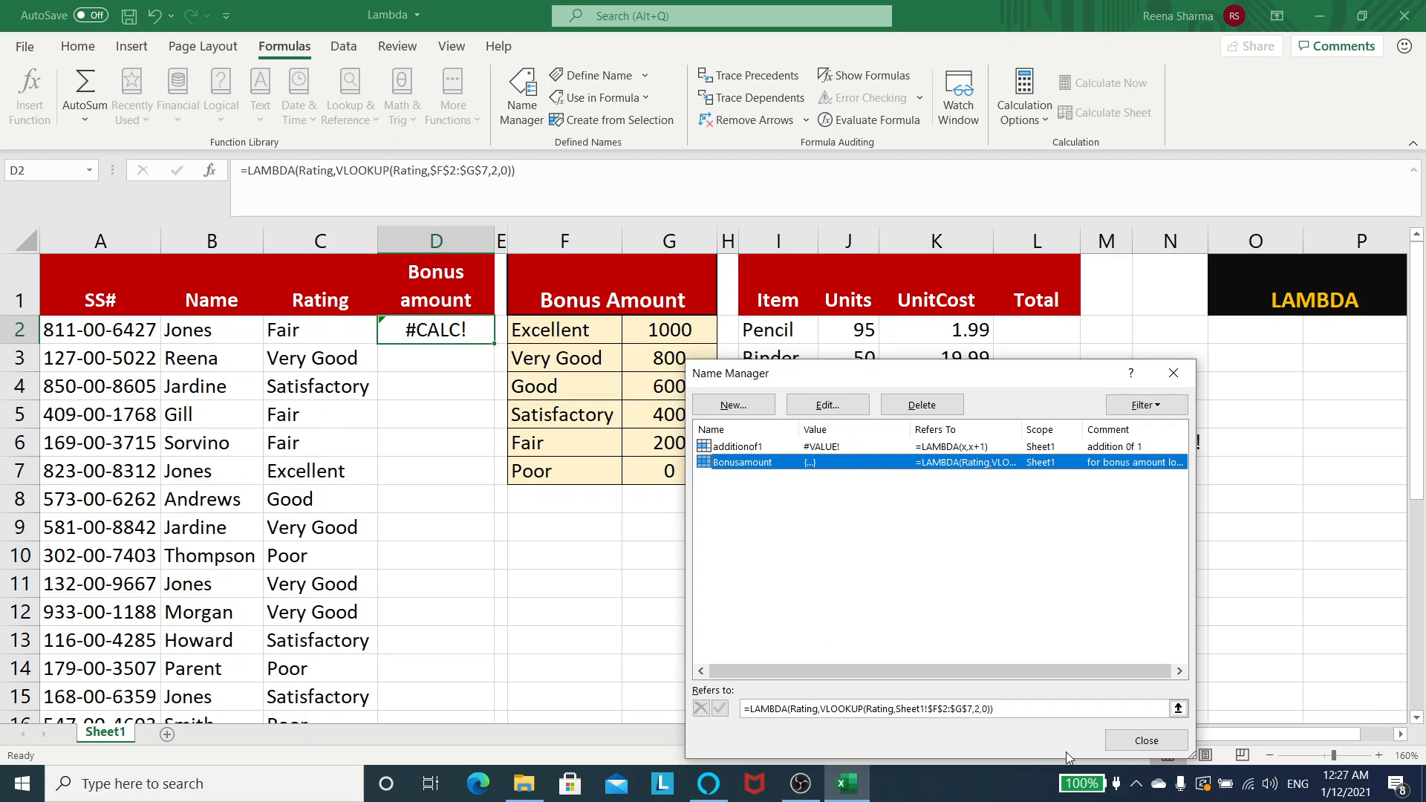
{"action": "left_click", "coordinate": [1159, 746]}
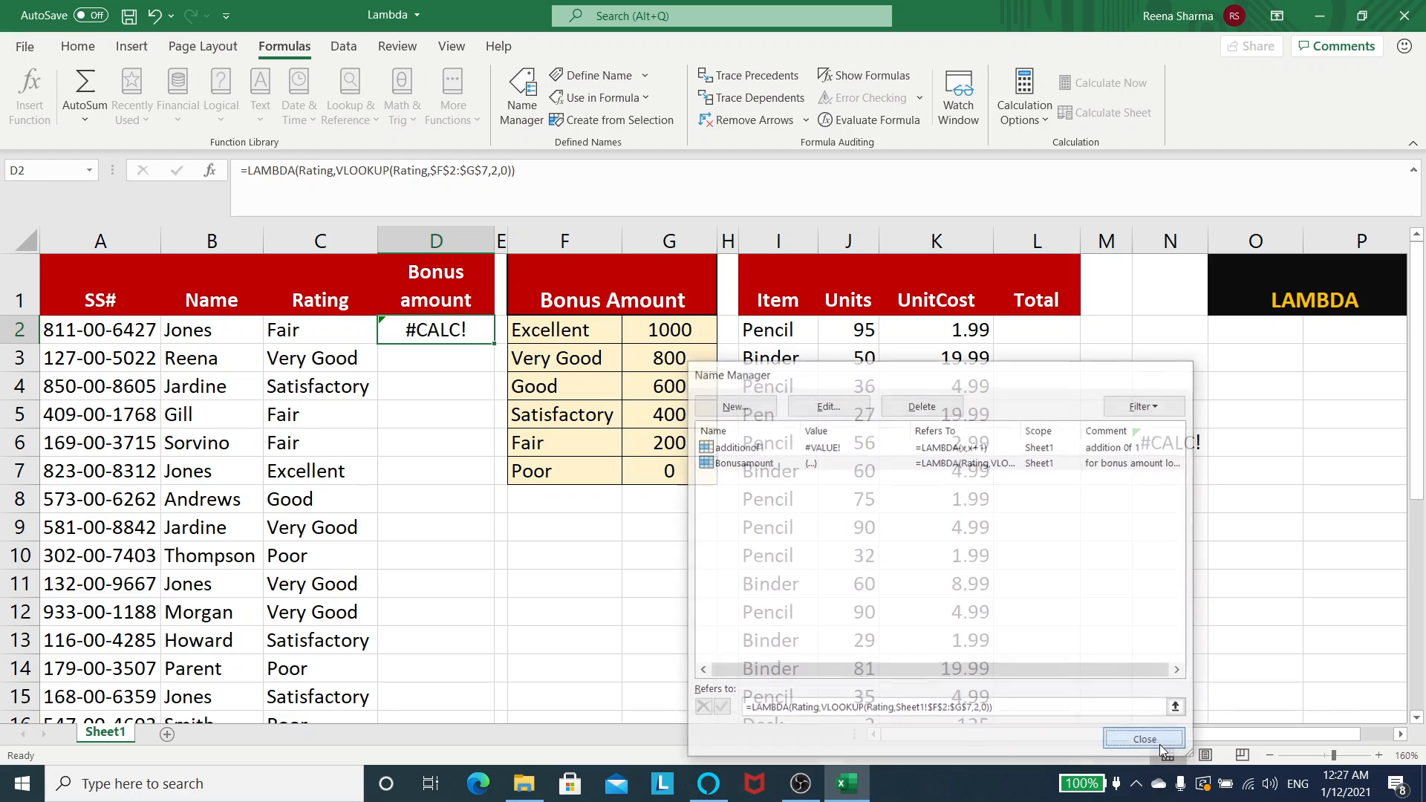
Step: Replace the formula in cell D2 with =Bonusamount(C2)
{"action": "left_click", "coordinate": [429, 327]}
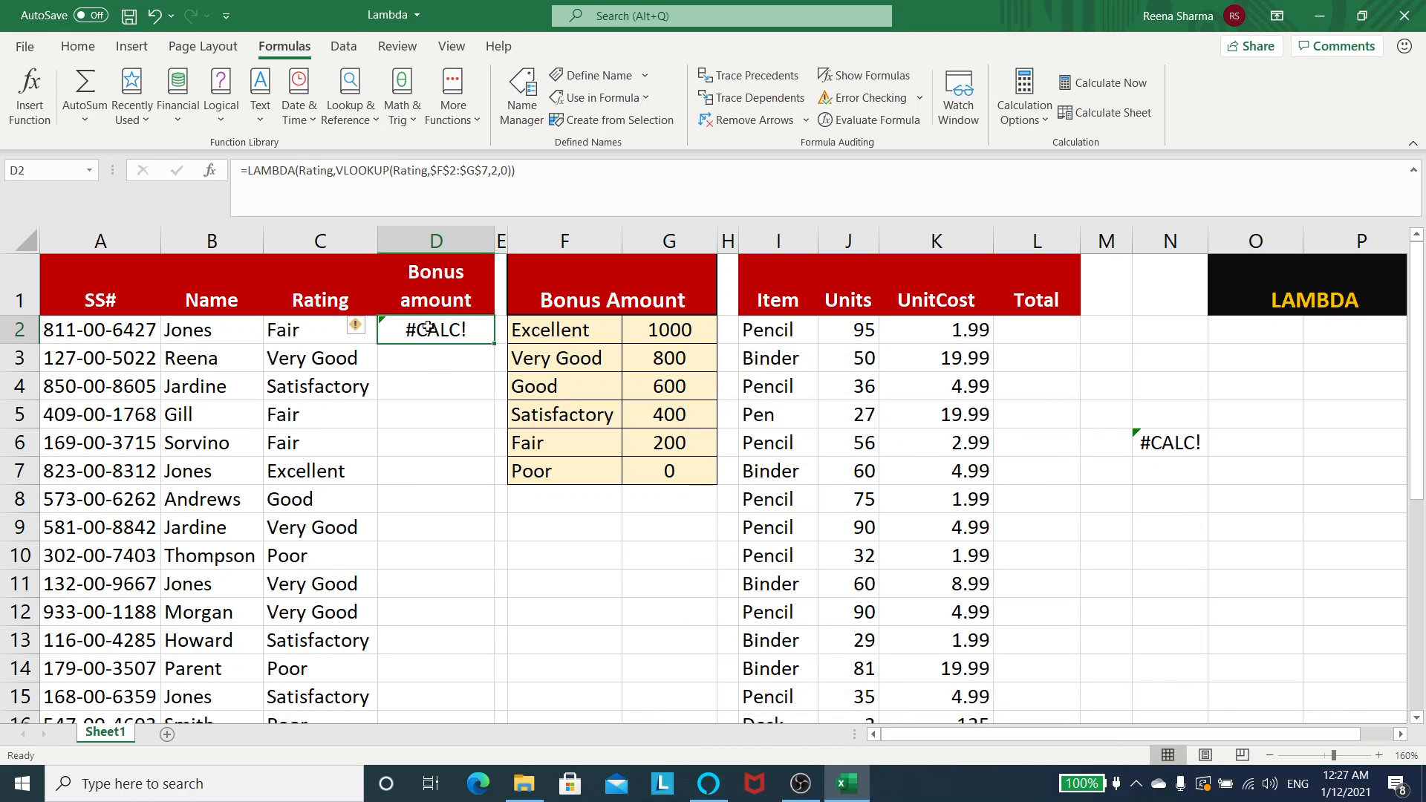
{"action": "type", "text": "=bon"}
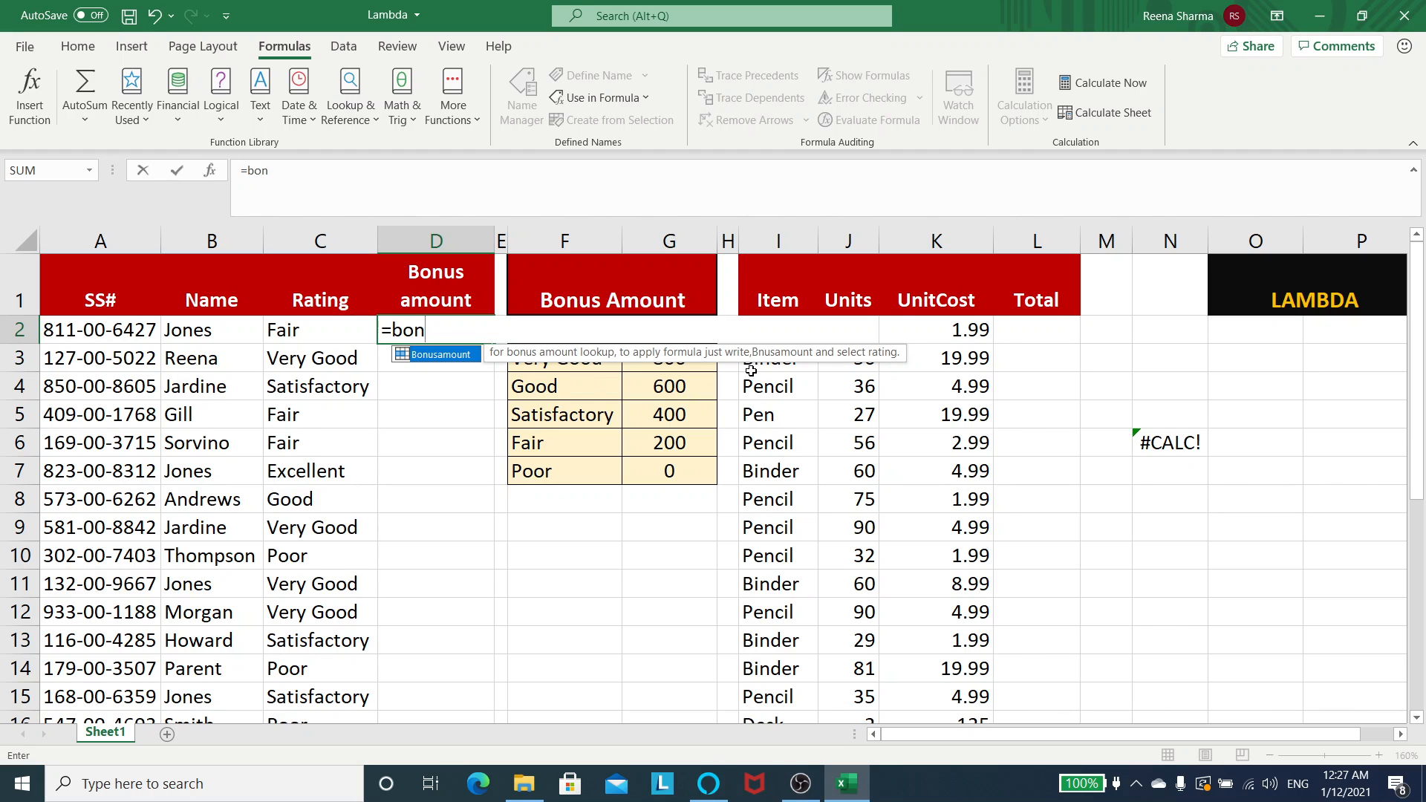
{"action": "key", "text": "Tab"}
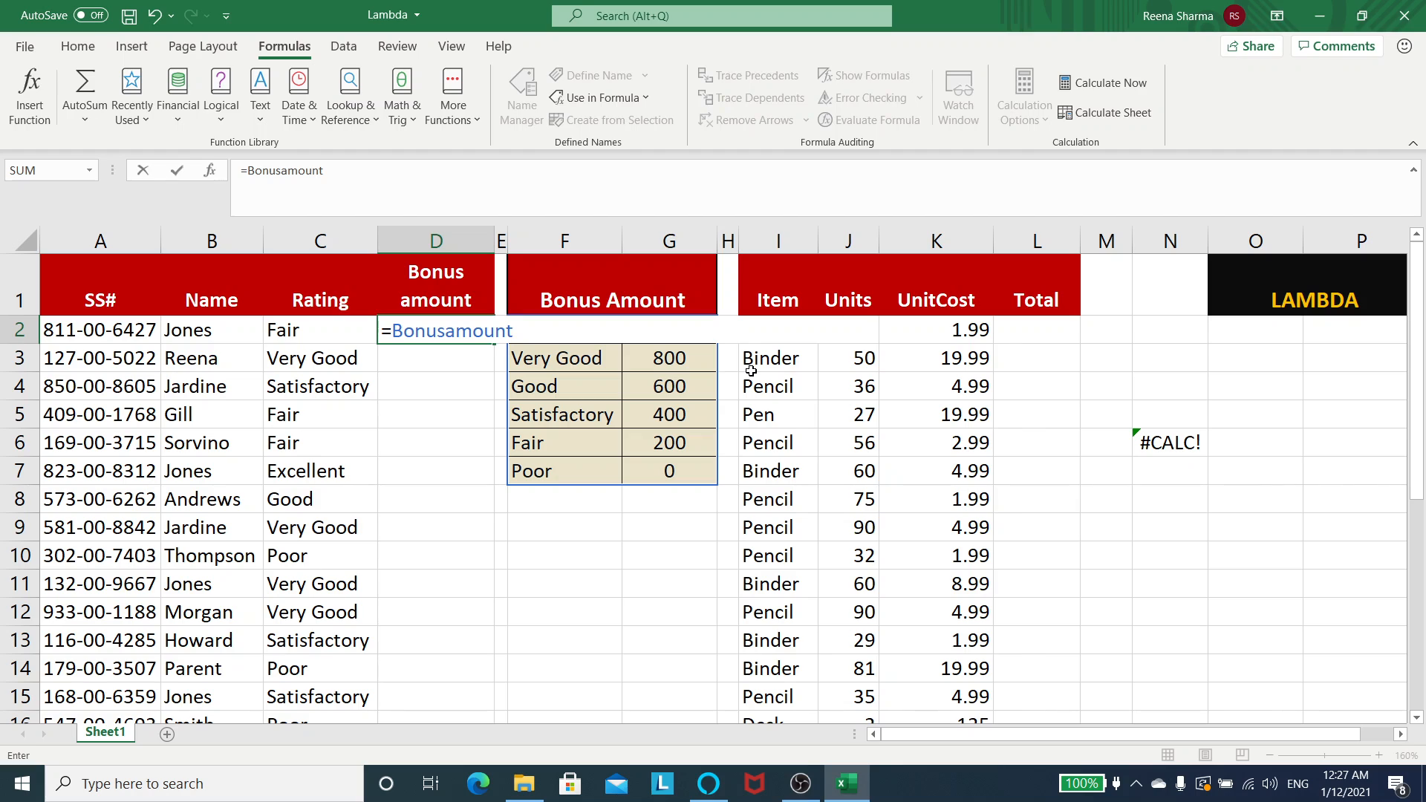
{"action": "type", "text": "("}
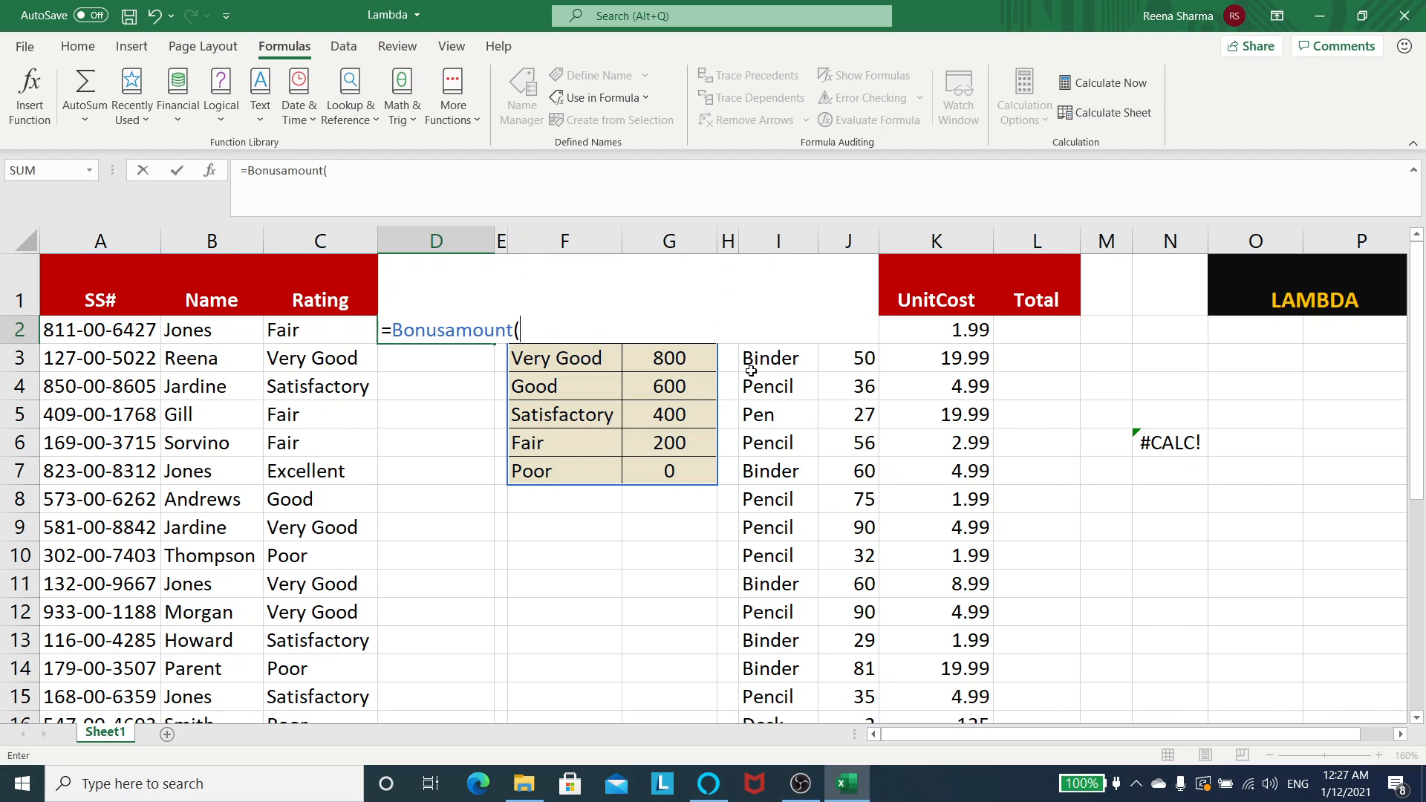
{"action": "left_click", "coordinate": [278, 330]}
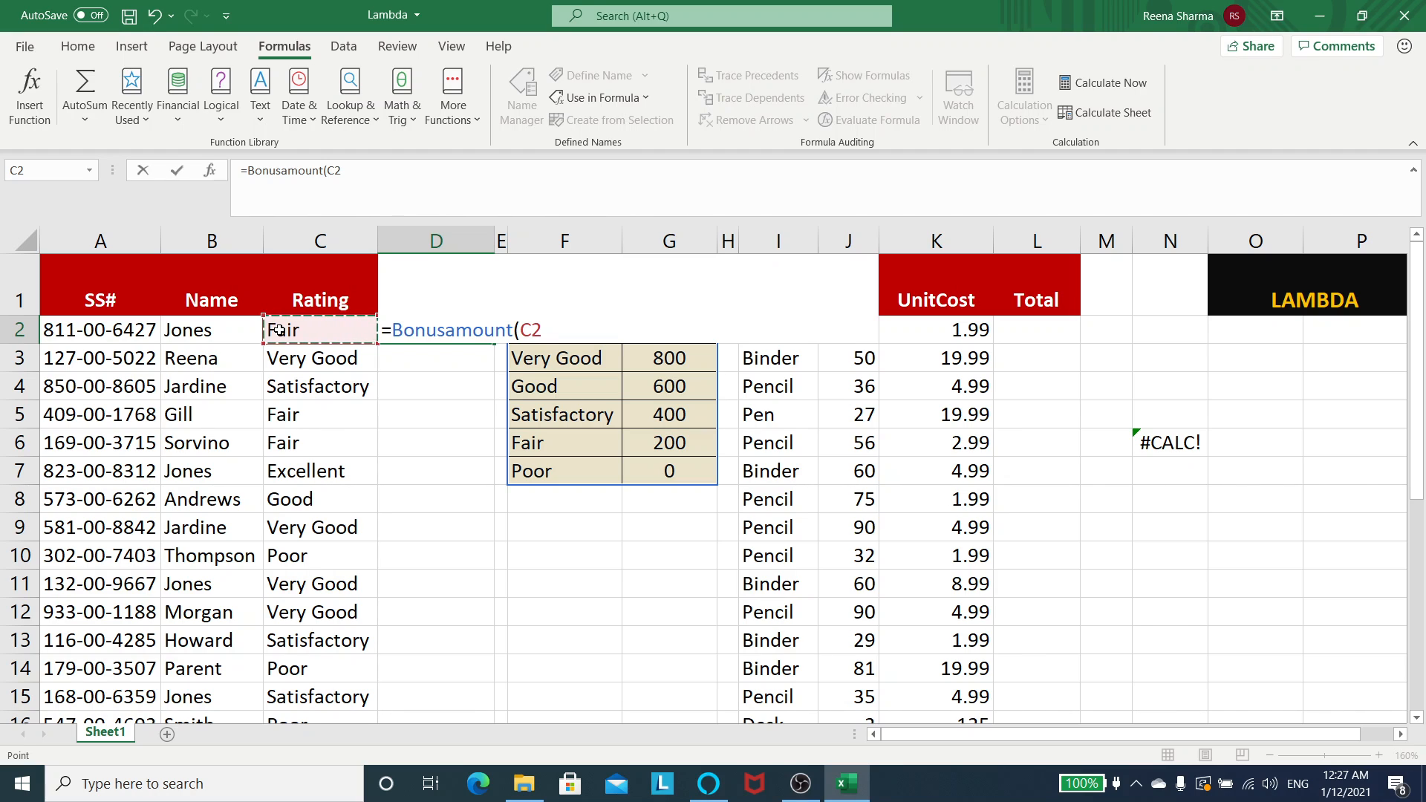
{"action": "type", "text": ")"}
{"action": "key", "text": "Return"}
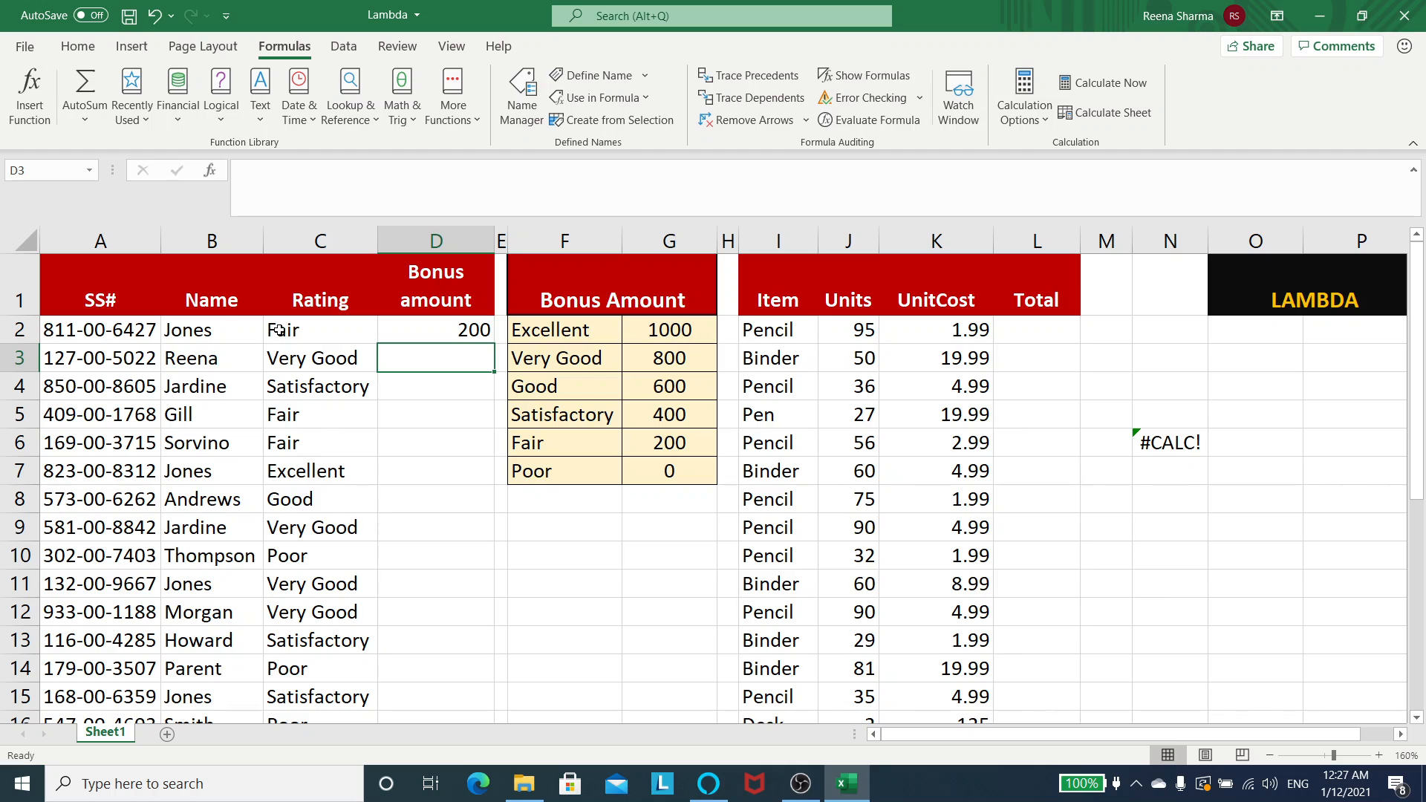
Step: Fill the Bonusamount formula from D2 down the whole Bonus amount column
{"action": "scroll", "coordinate": [278, 329], "scroll_direction": "down", "scroll_amount": 1, "text": "ctrl"}
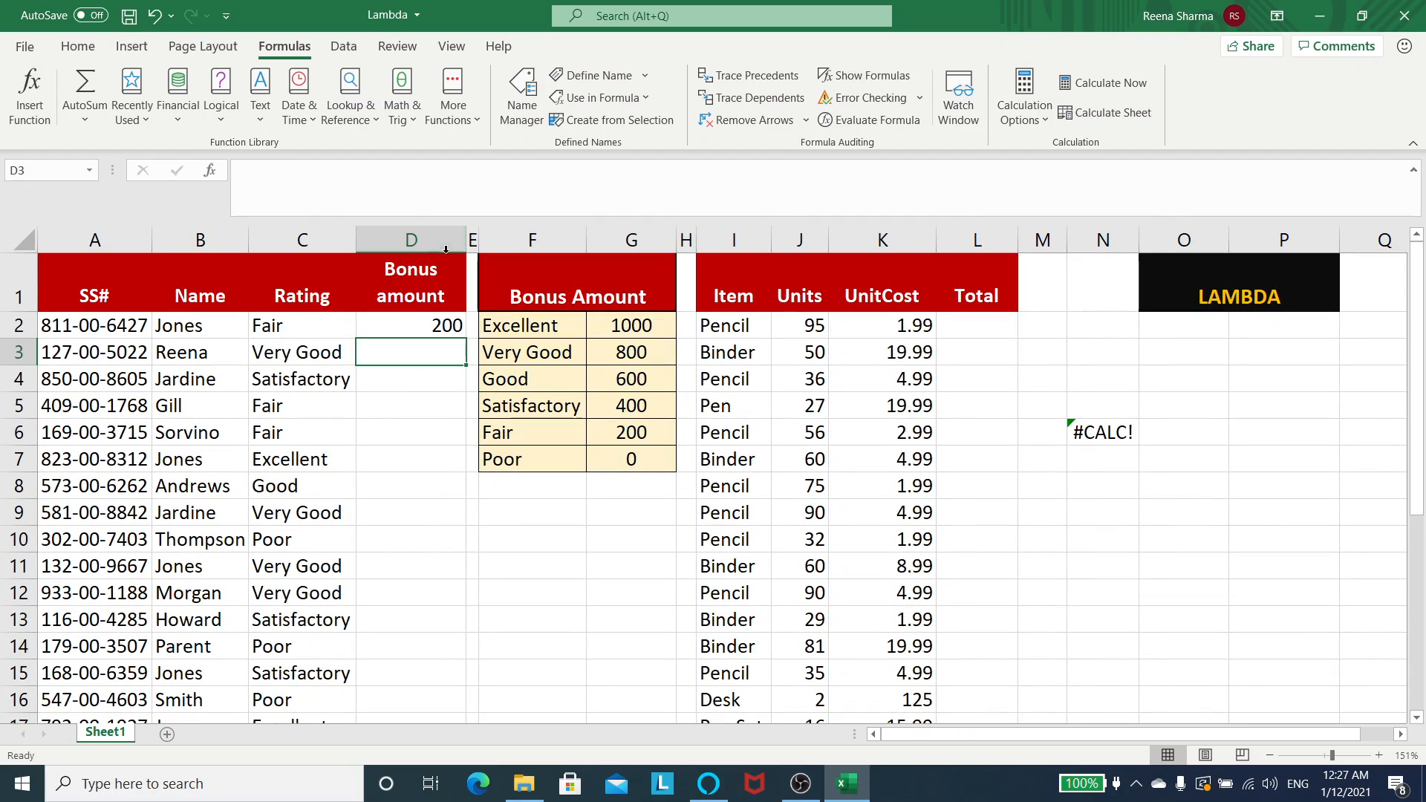
{"action": "left_click", "coordinate": [440, 324]}
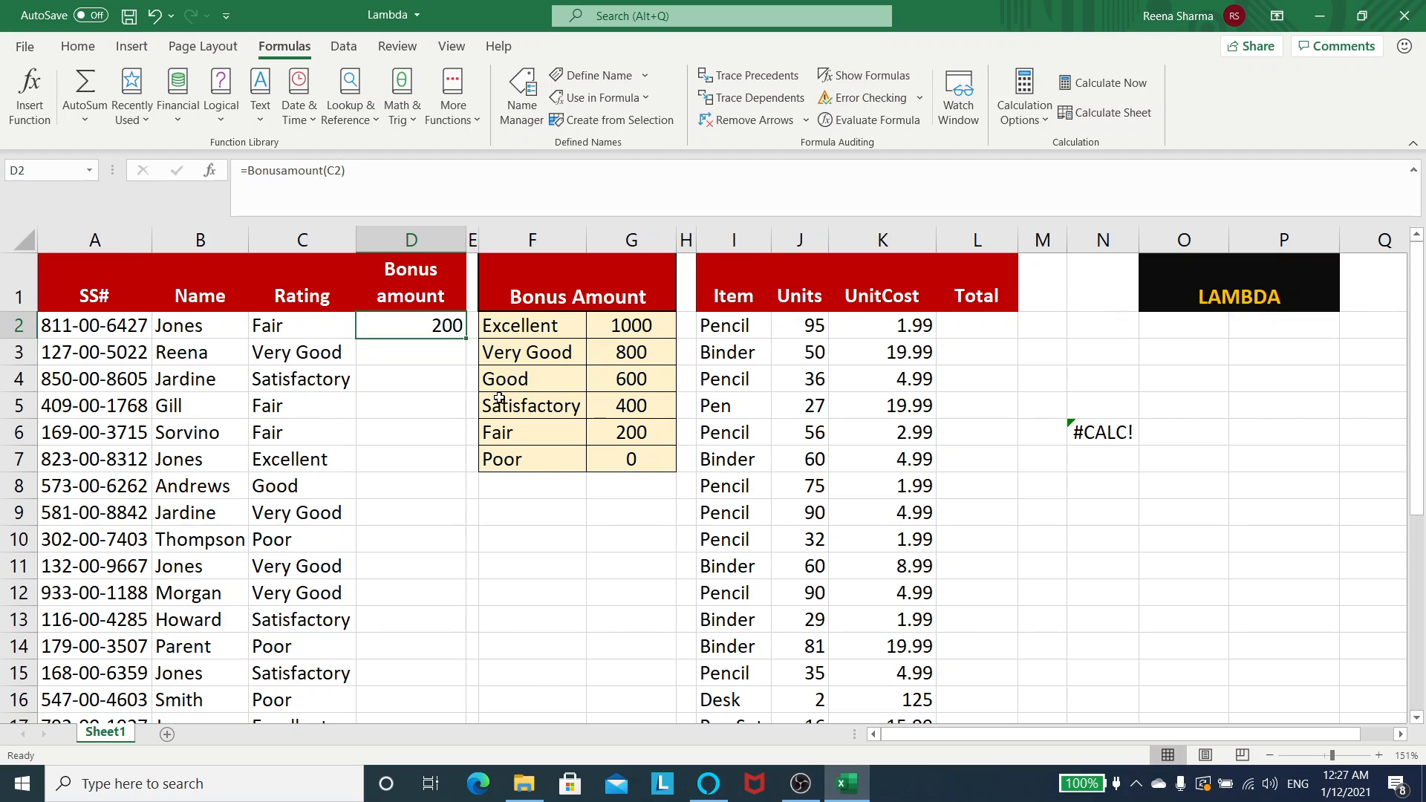
{"action": "double_click", "coordinate": [463, 342]}
{"action": "left_click", "coordinate": [459, 327]}
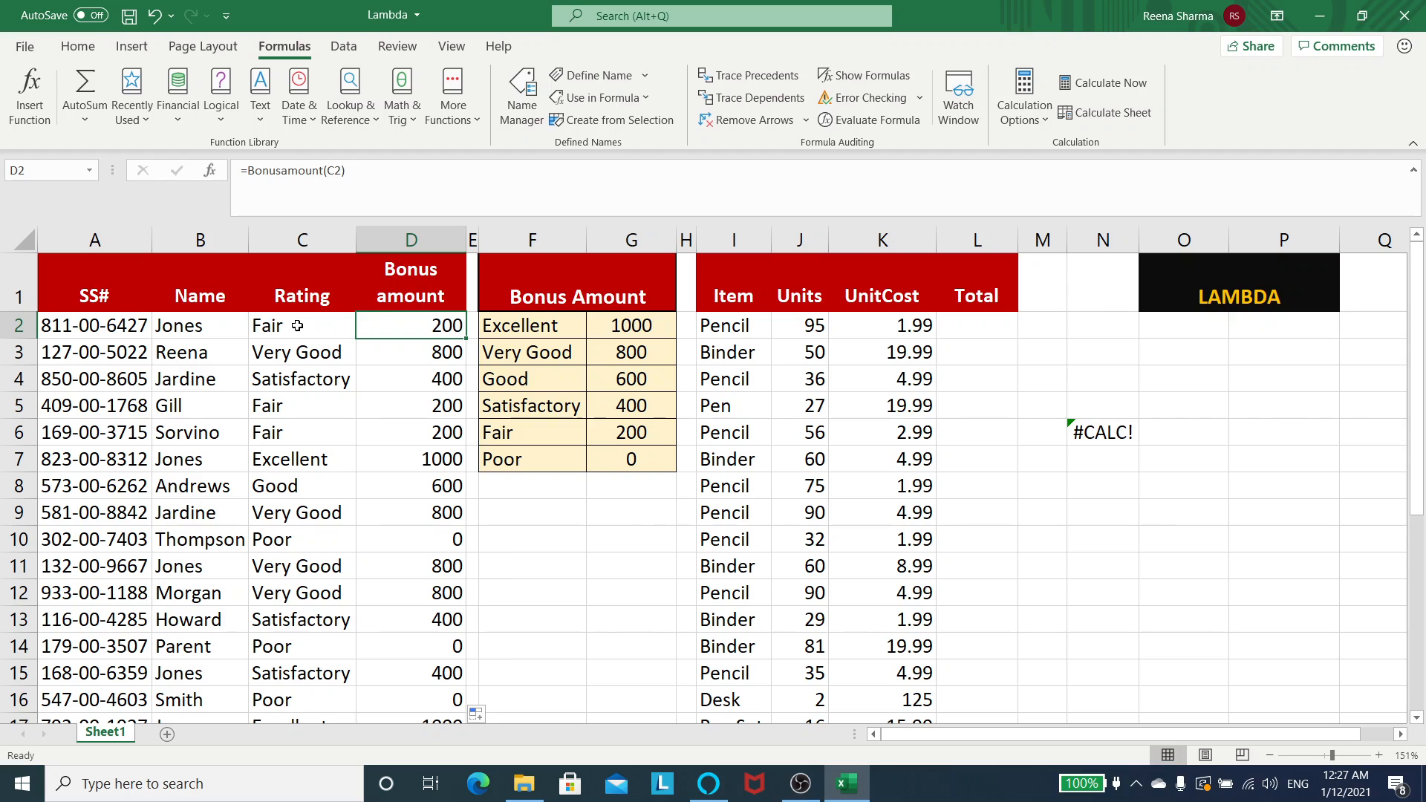
Step: Clear the leftover LAMBDA formula from cell N6
{"action": "left_click", "coordinate": [978, 327]}
{"action": "left_click", "coordinate": [1112, 432]}
{"action": "key", "text": "Delete"}
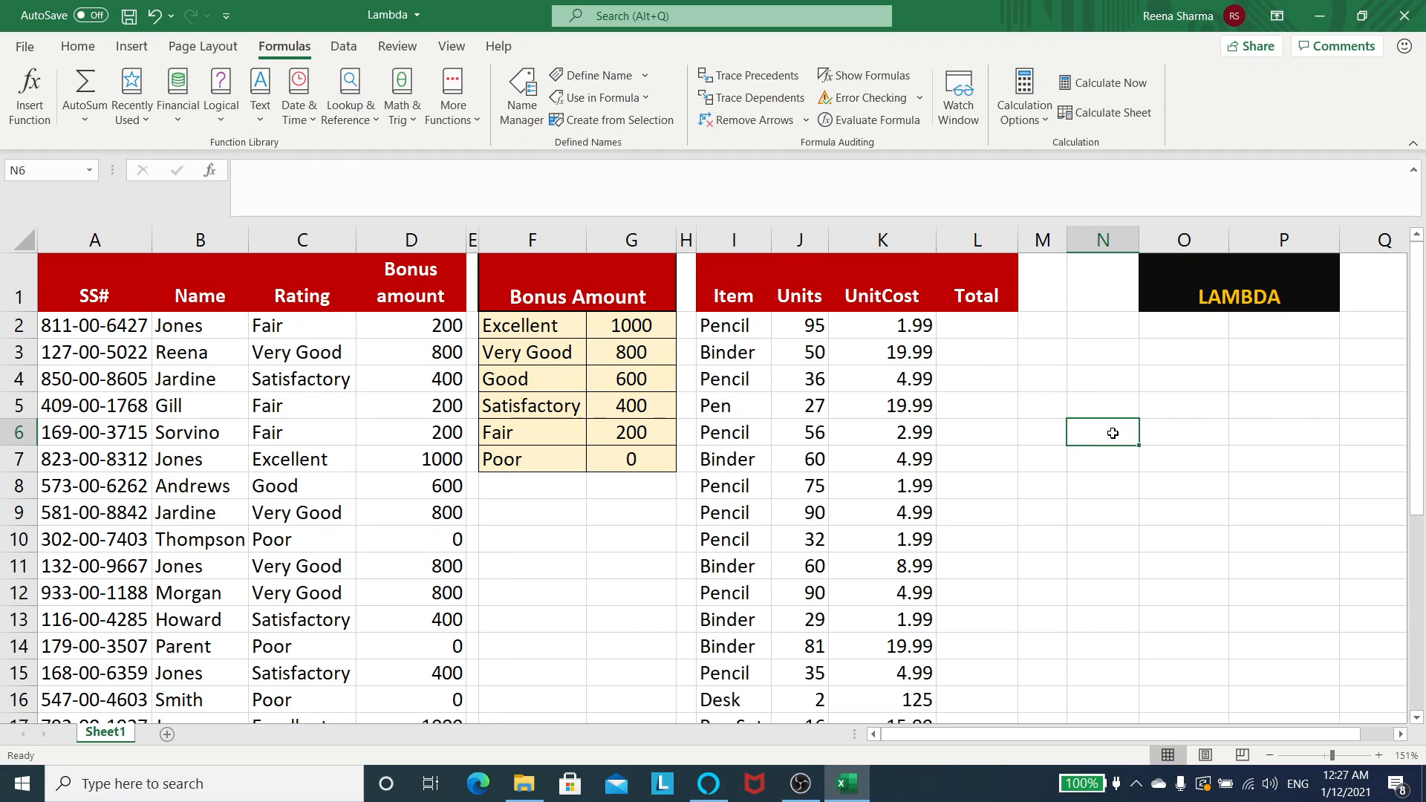
Step: Try the plain formula =J2*K2 for the total in cell L2, and clear it again
{"action": "left_click", "coordinate": [973, 318]}
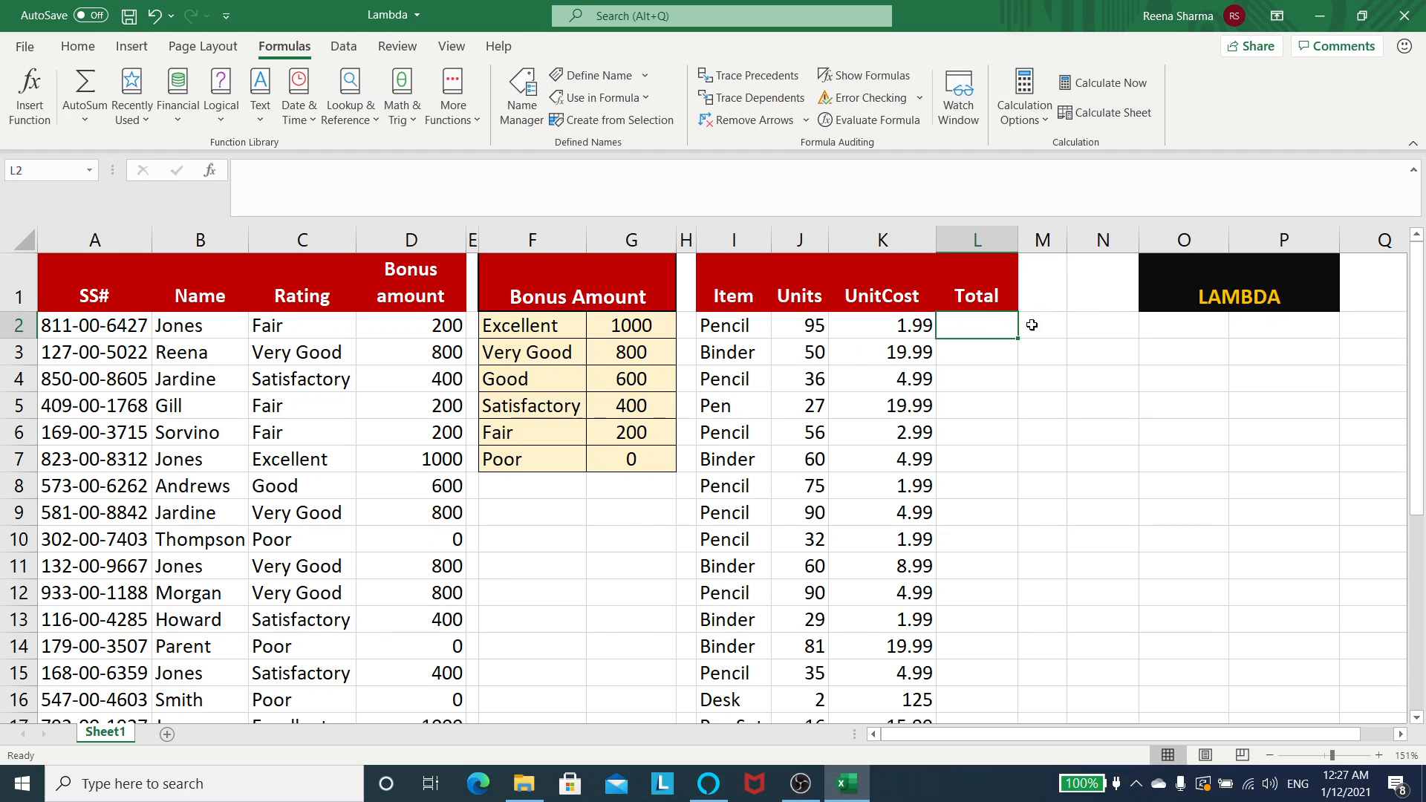
{"action": "left_click", "coordinate": [1067, 324]}
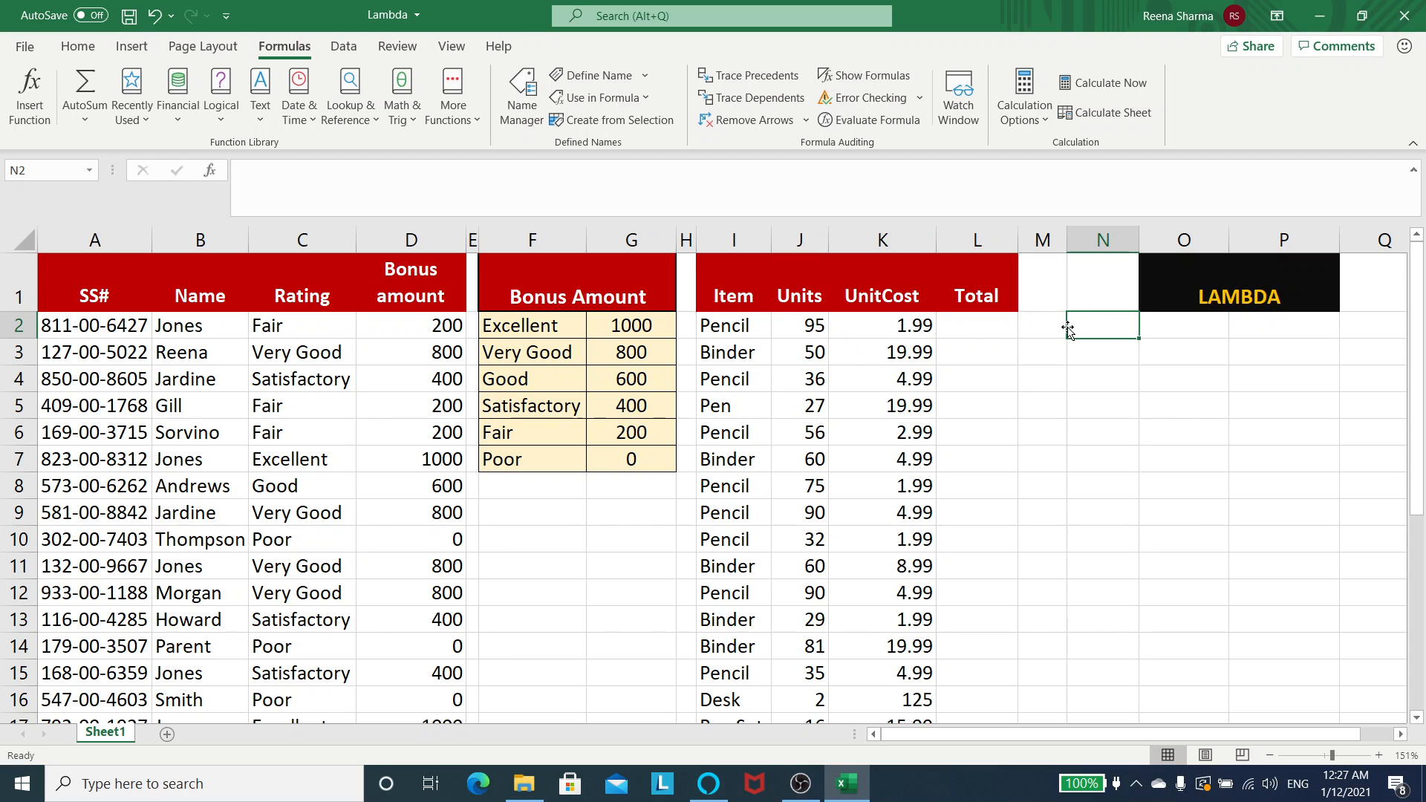
{"action": "left_click", "coordinate": [977, 329]}
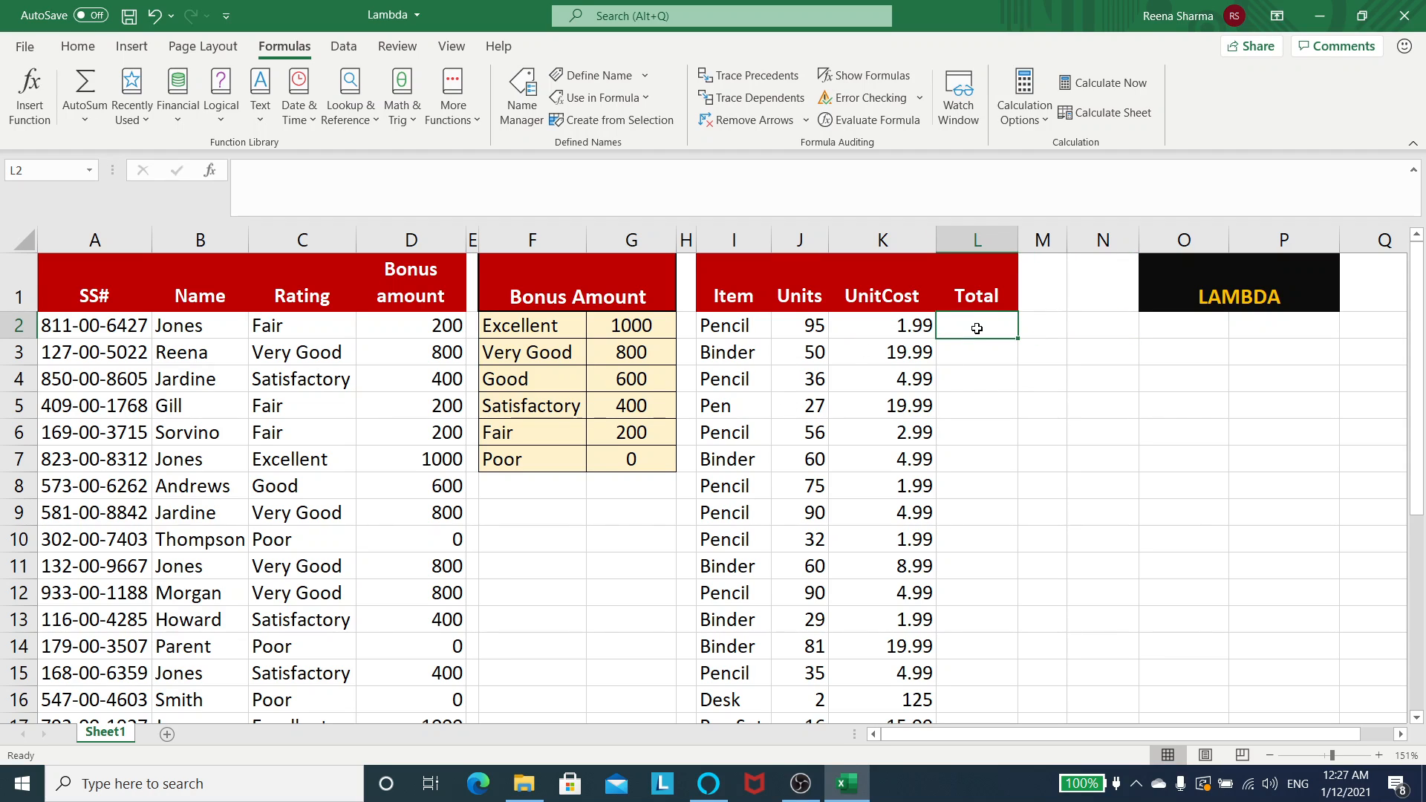
{"action": "type", "text": "="}
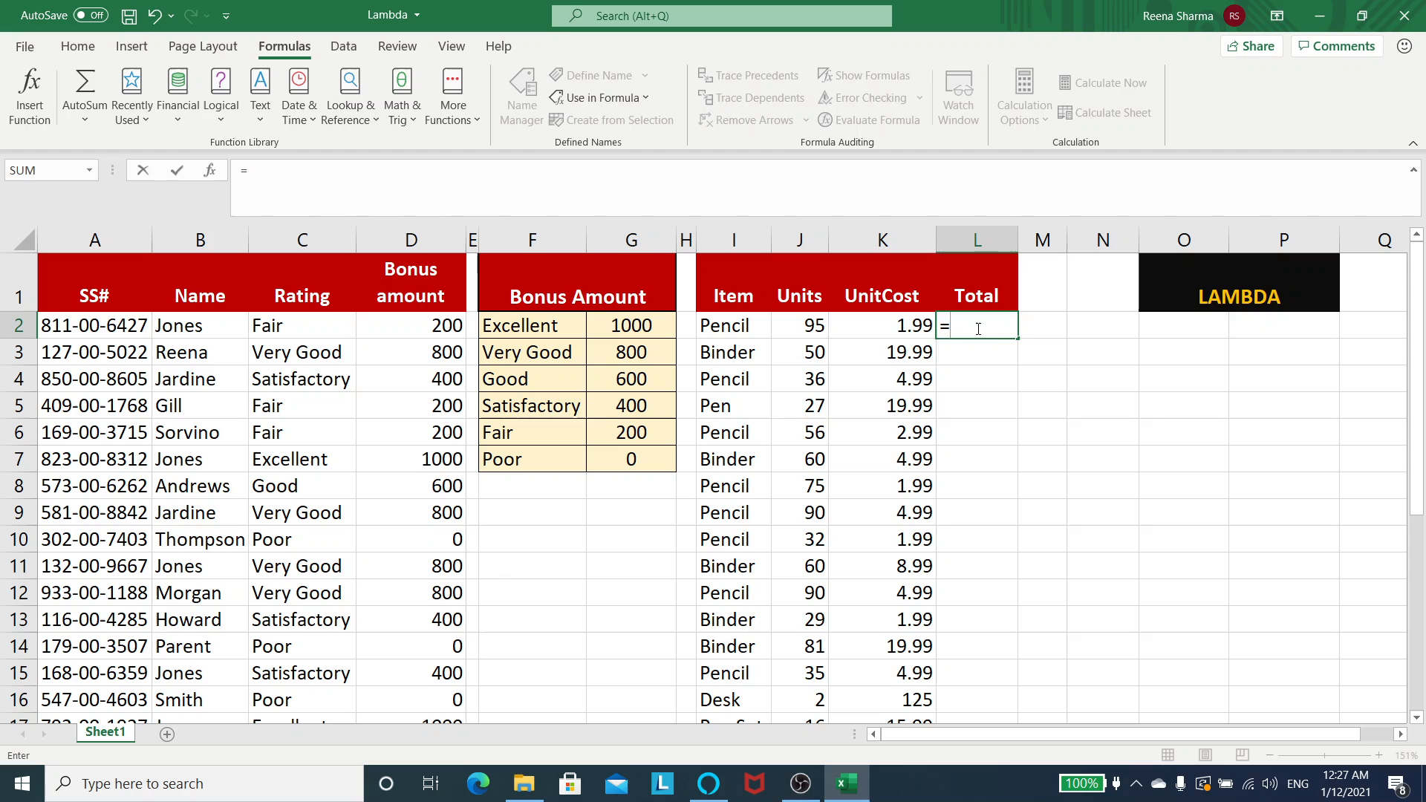
{"action": "left_click", "coordinate": [812, 327]}
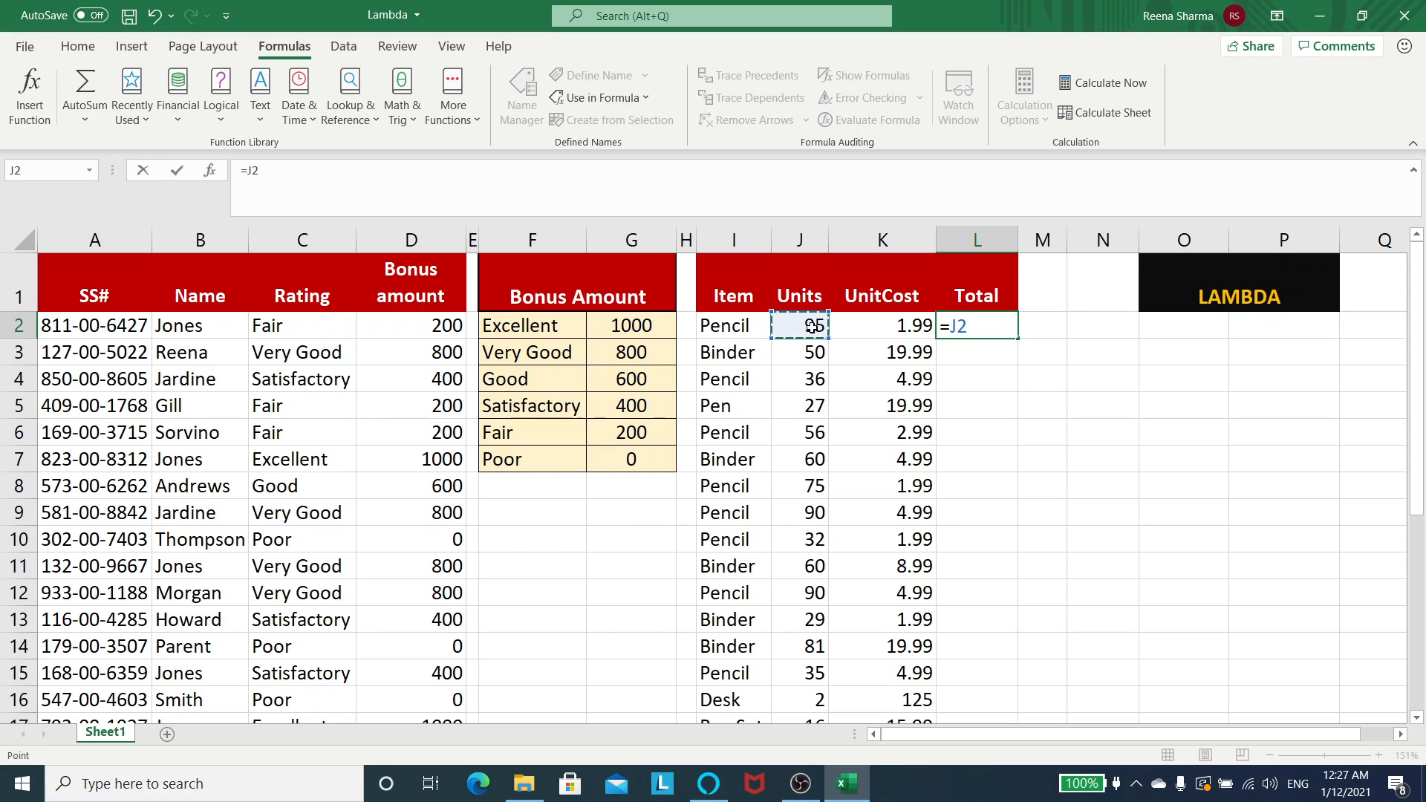
{"action": "type", "text": "*"}
{"action": "left_click", "coordinate": [901, 326]}
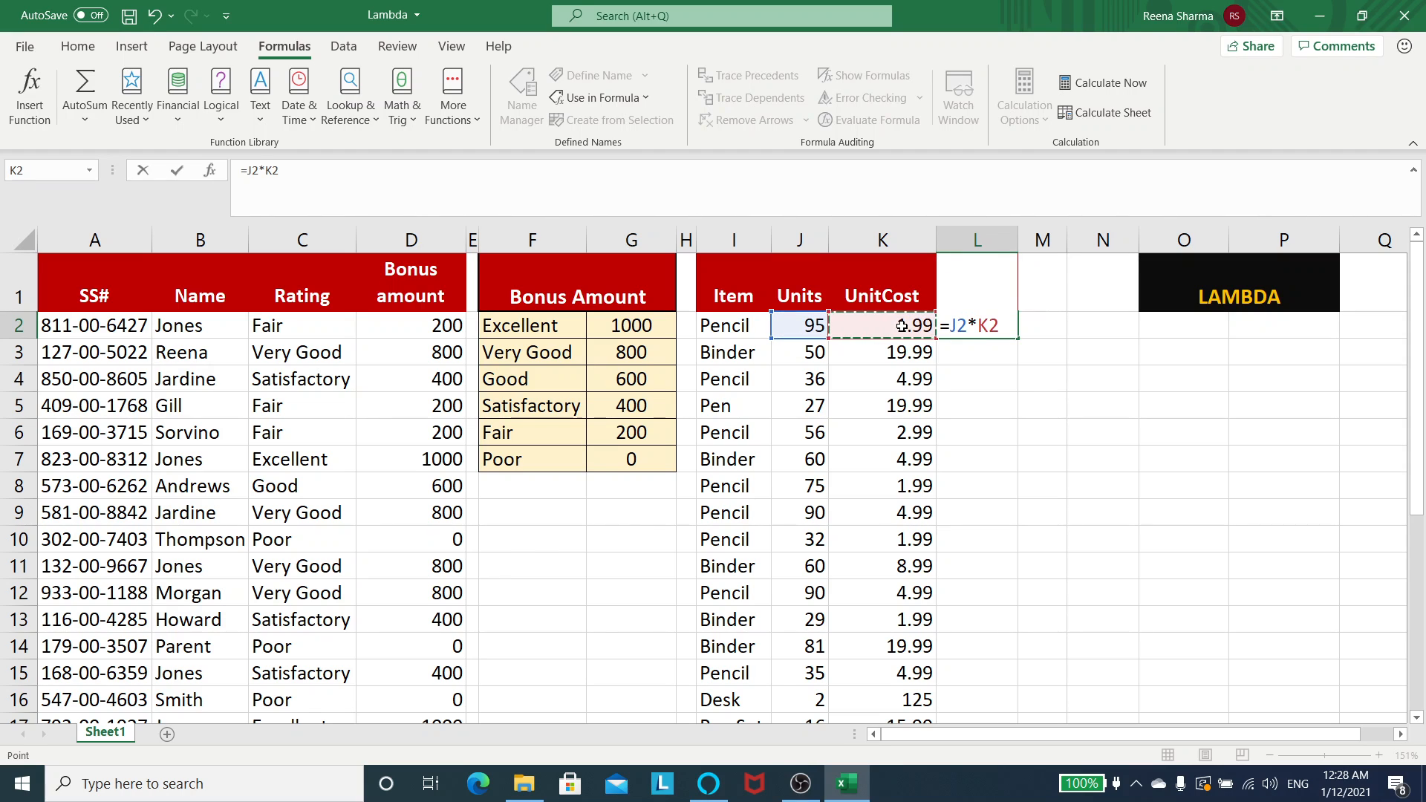
{"action": "key", "text": "Return"}
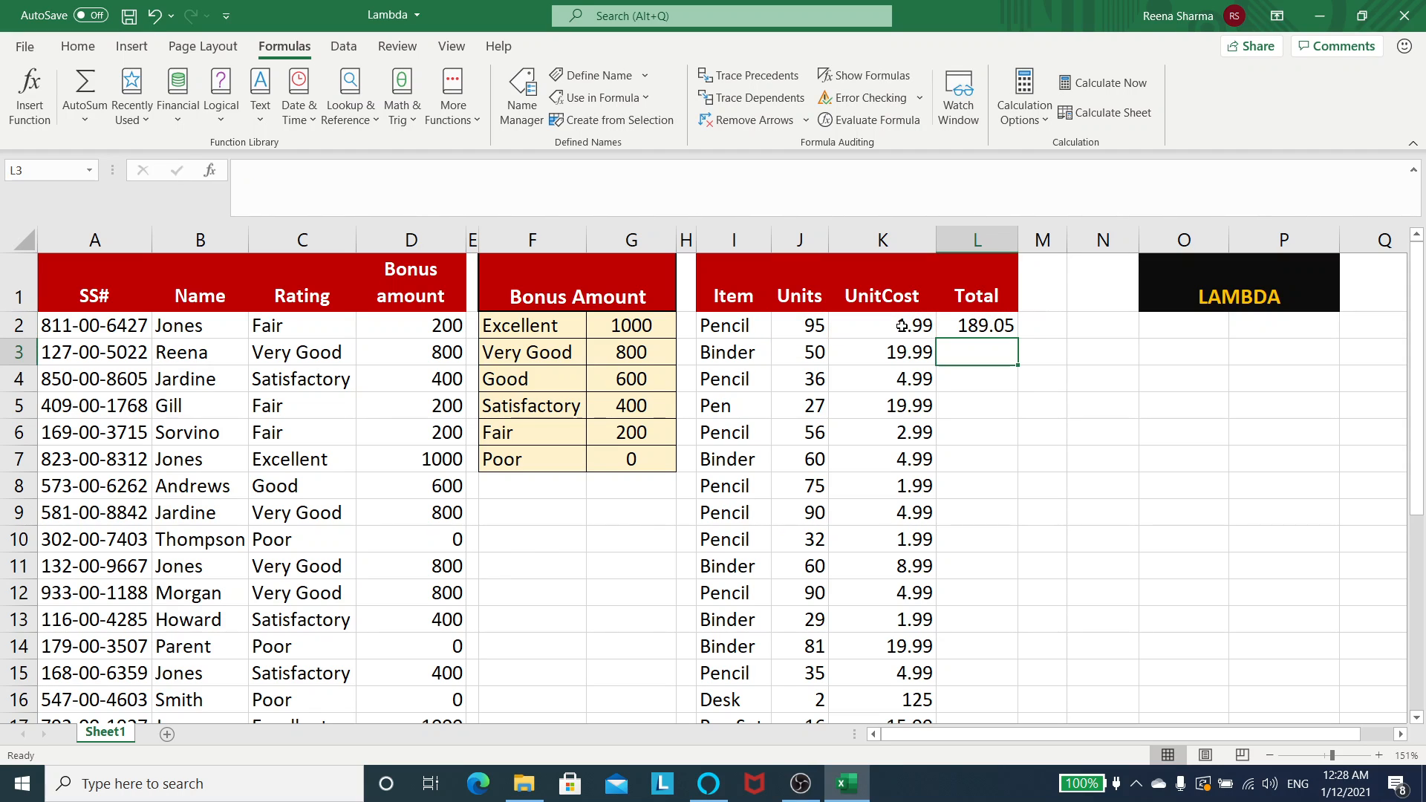
{"action": "left_click", "coordinate": [978, 329]}
{"action": "key", "text": "Delete"}
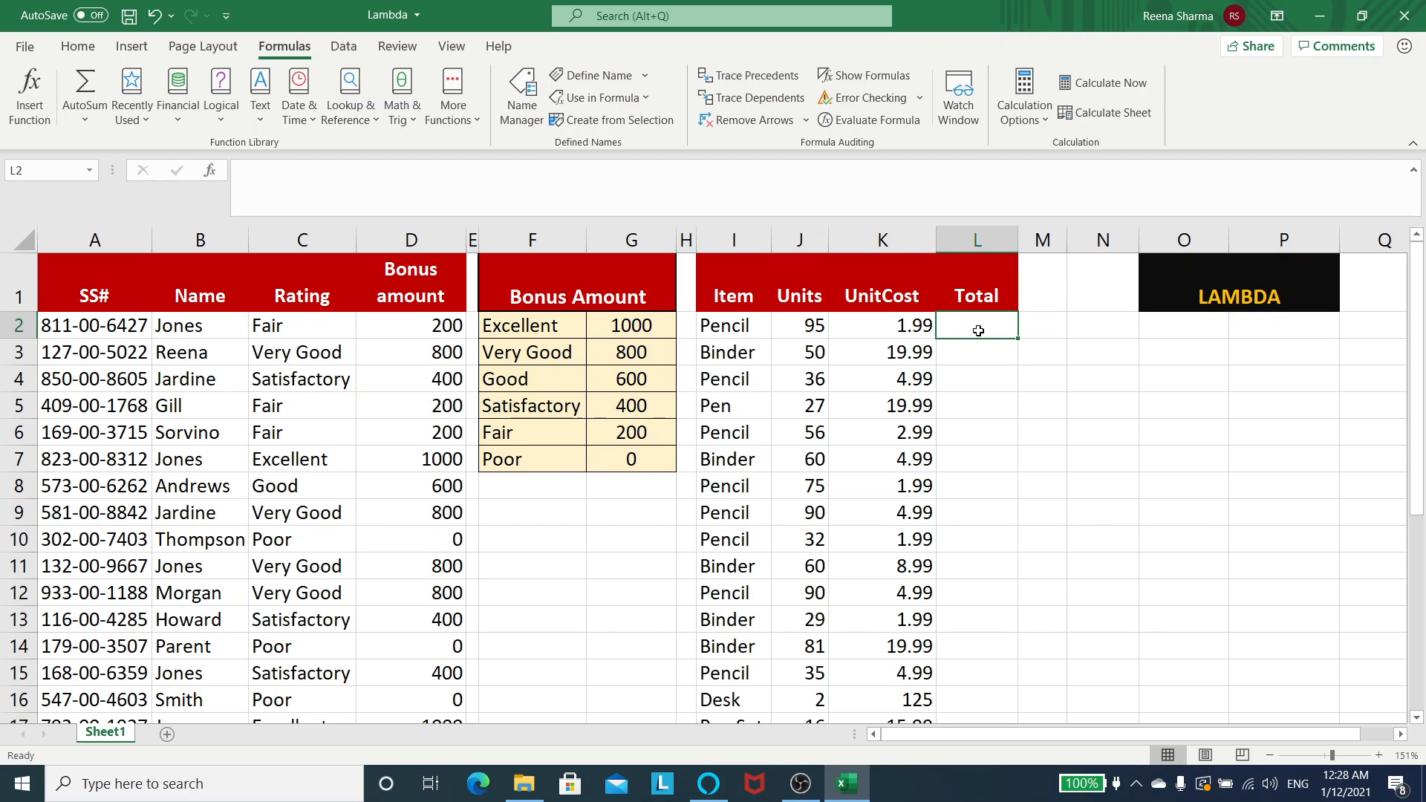
Step: Enter the formula =LAMBDA(unit,unit*K2) in cell L2 of the Total column
{"action": "type", "text": "=la"}
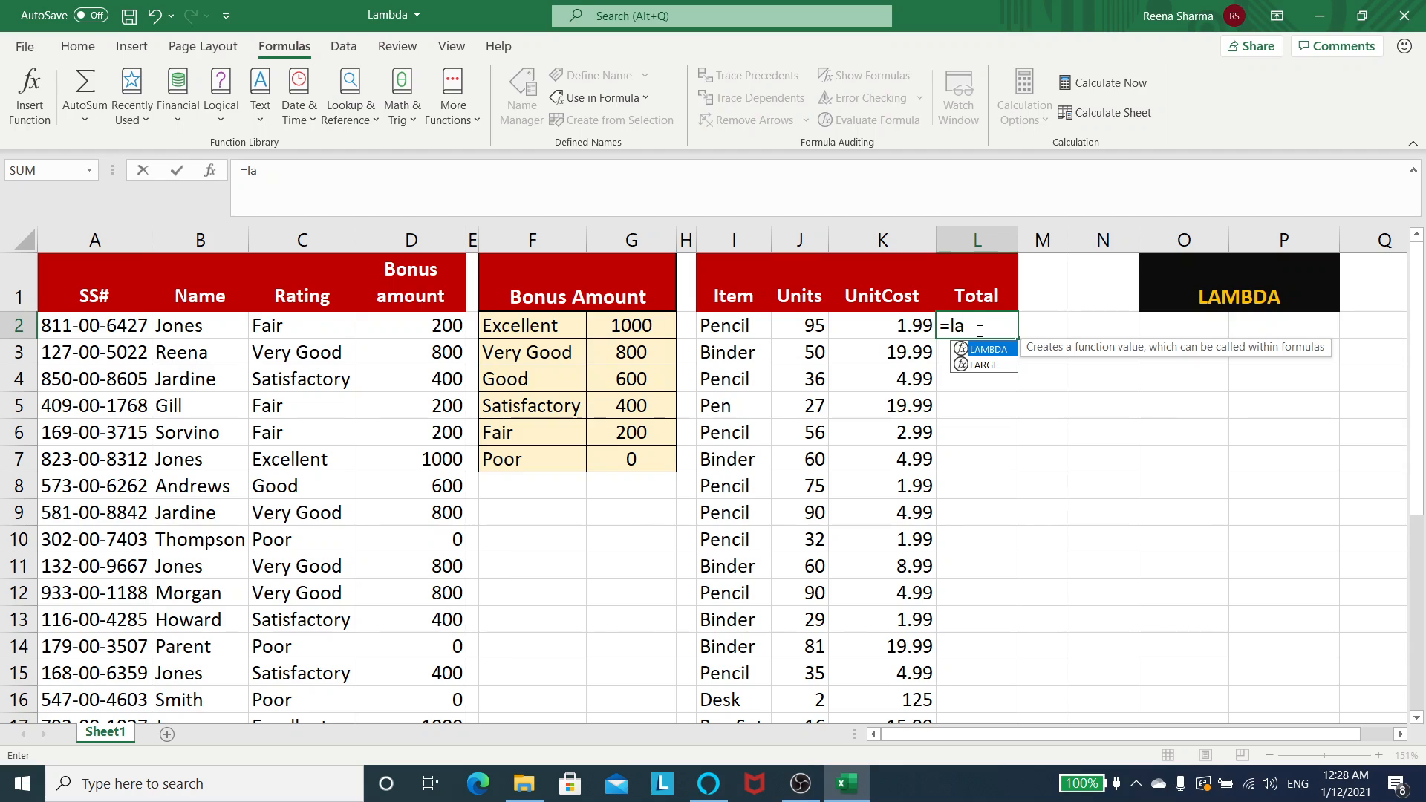
{"action": "key", "text": "Tab"}
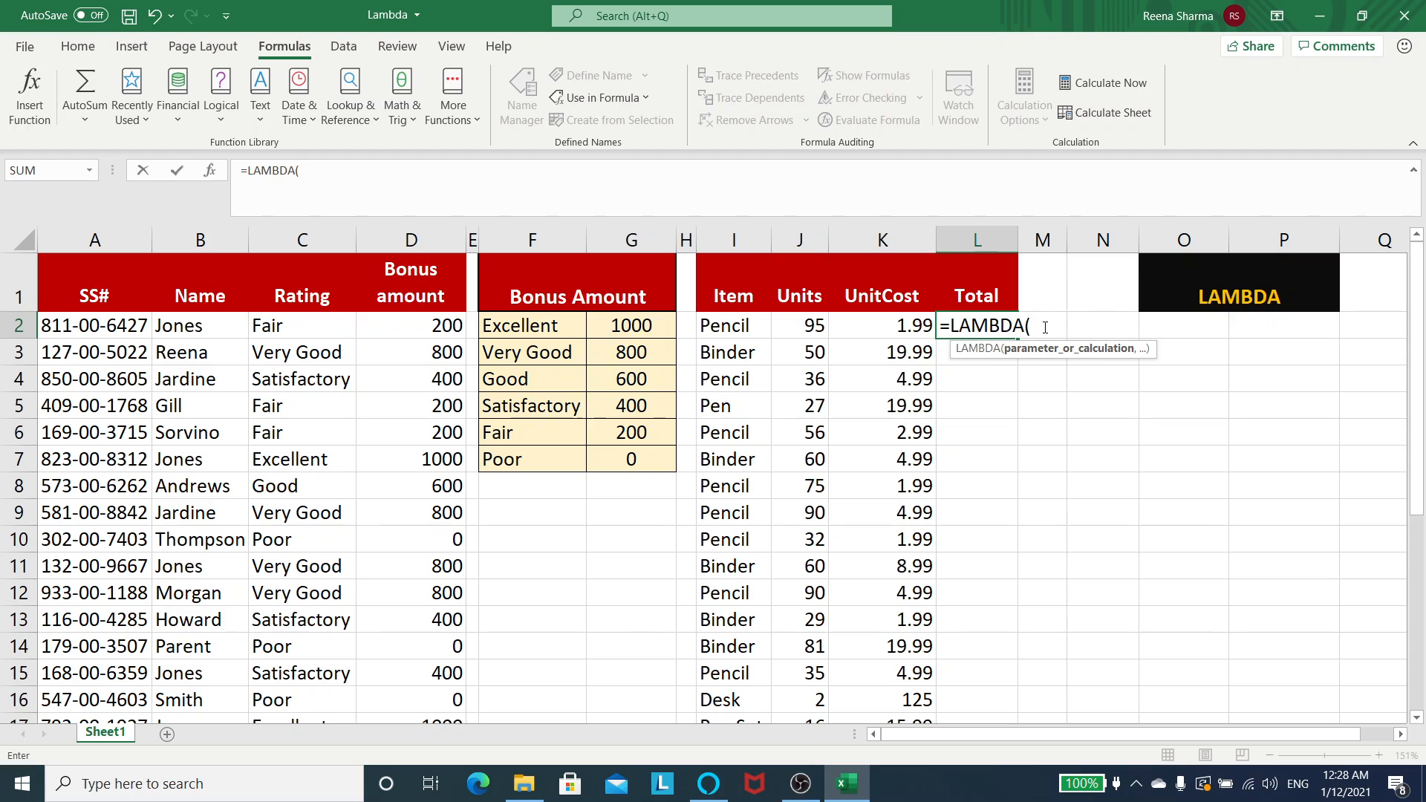
{"action": "type", "text": "unit,"}
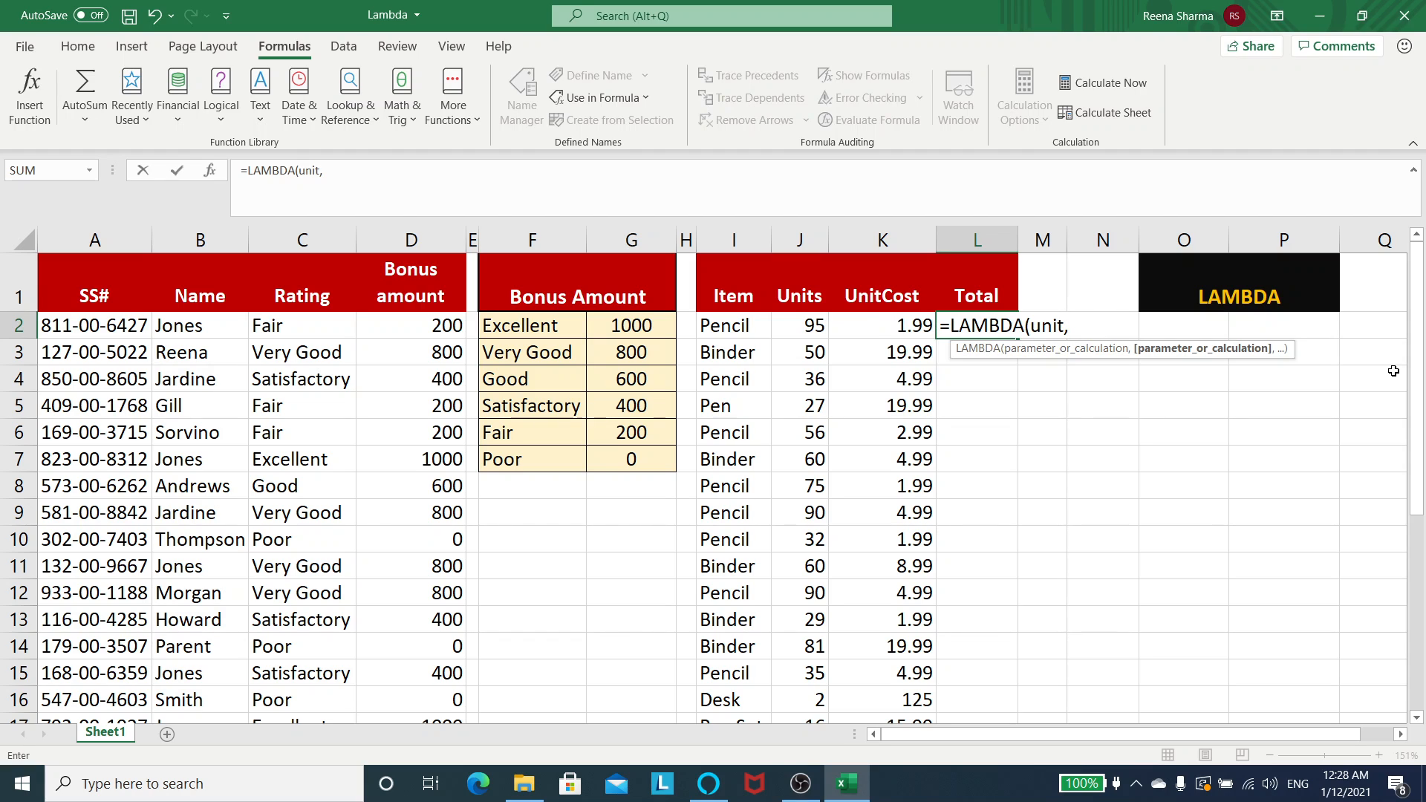
{"action": "type", "text": "u"}
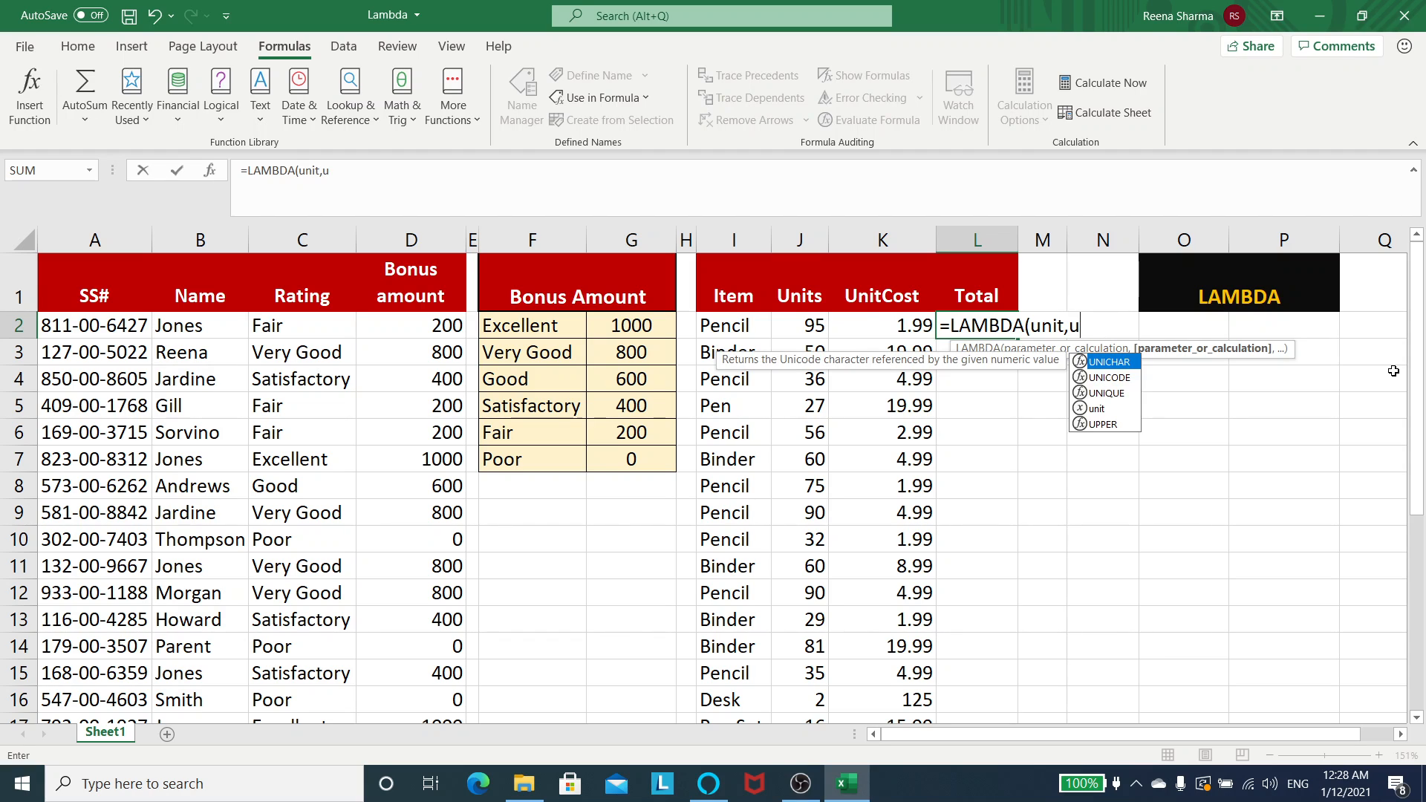
{"action": "type", "text": "nit"}
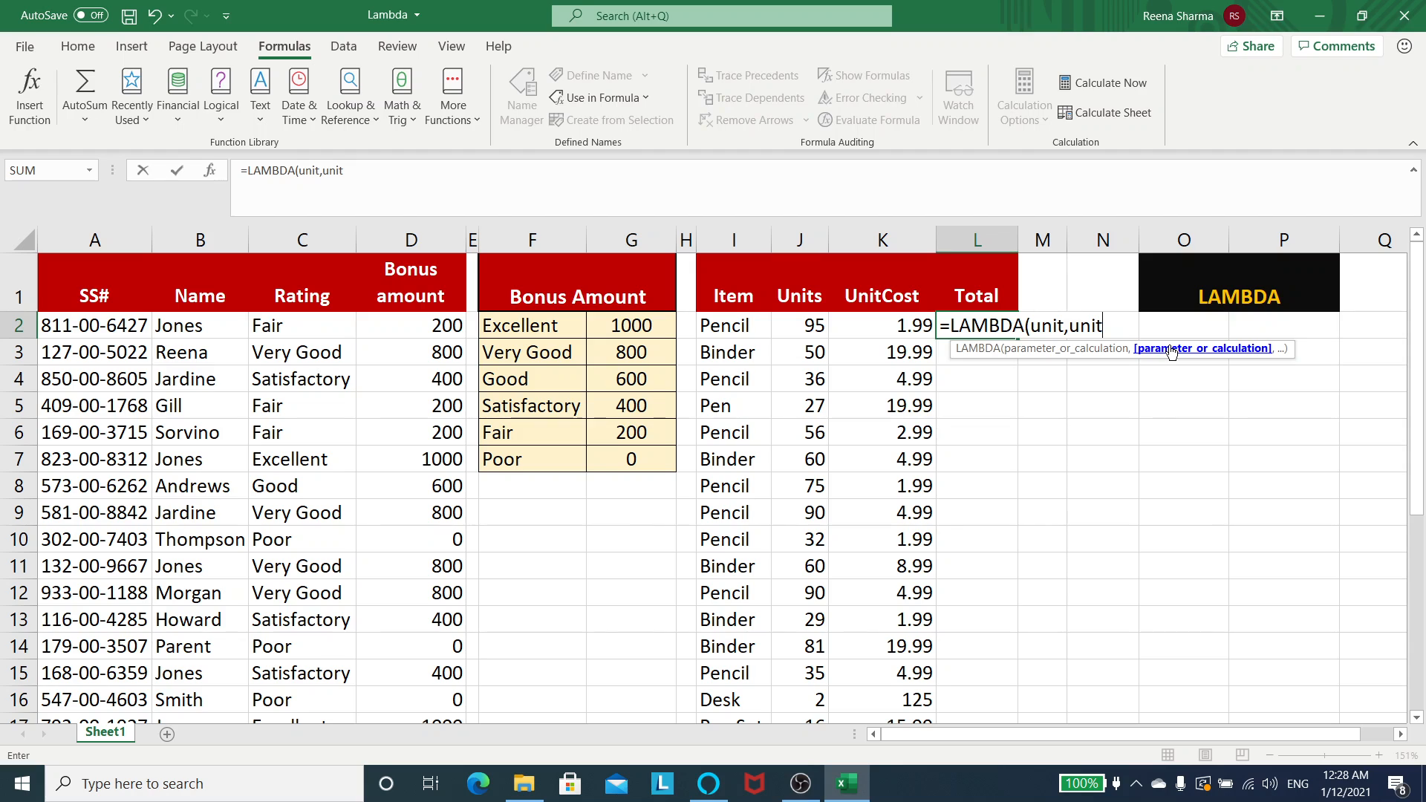
{"action": "type", "text": "*"}
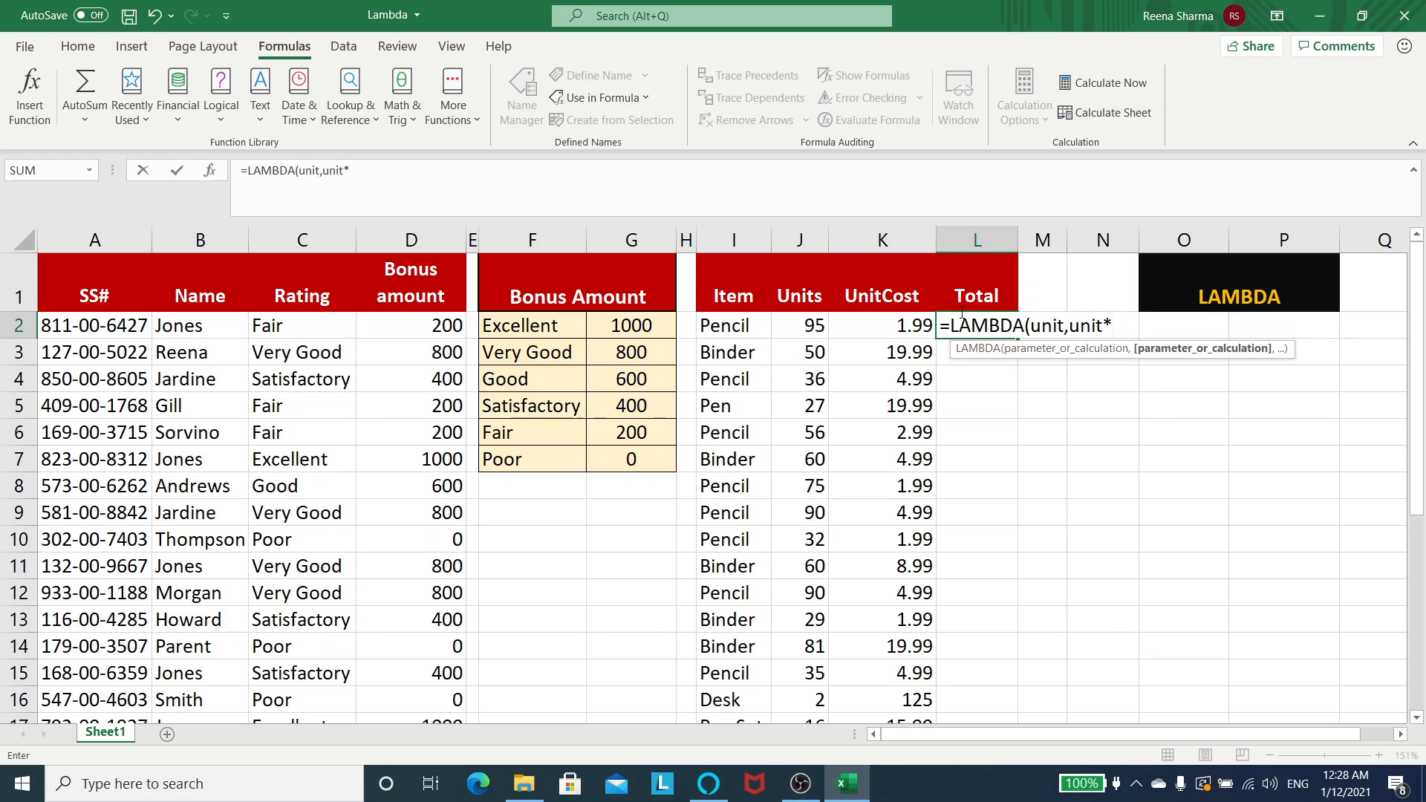
{"action": "left_click", "coordinate": [911, 323]}
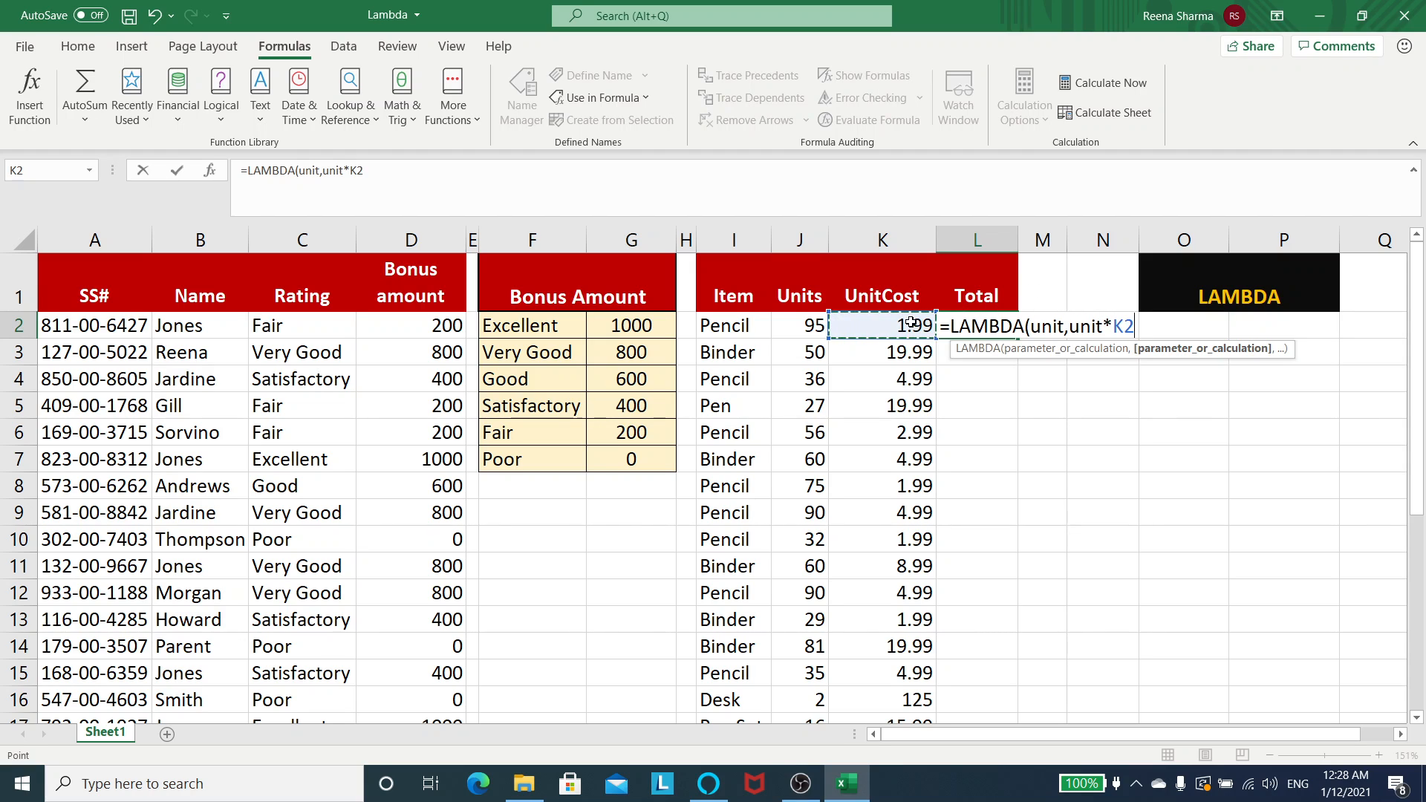
{"action": "type", "text": ")"}
{"action": "key", "text": "Return"}
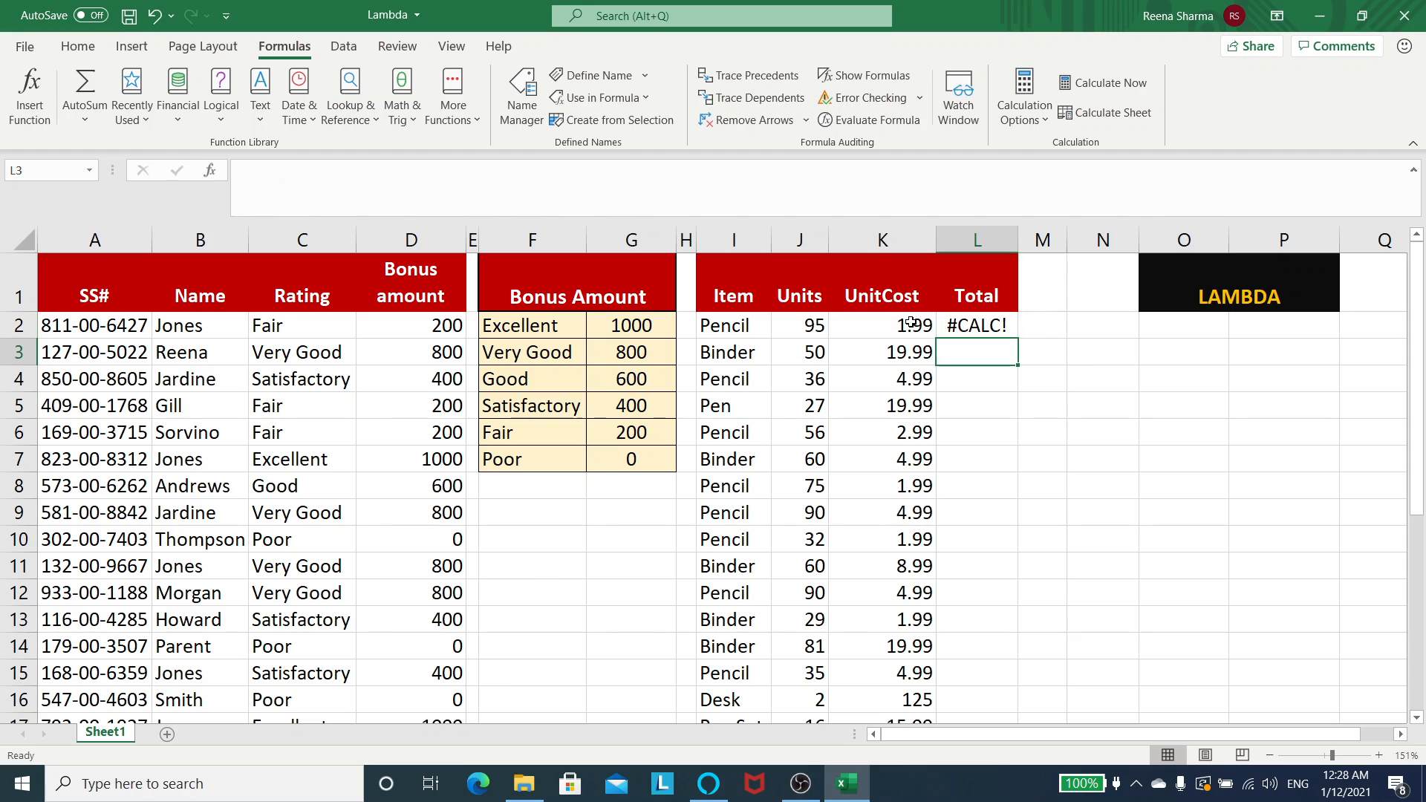
Step: Copy the LAMBDA(unit,unit*K2) text from cell L2's formula without the equals sign, leaving the cell as it is
{"action": "left_click", "coordinate": [992, 327]}
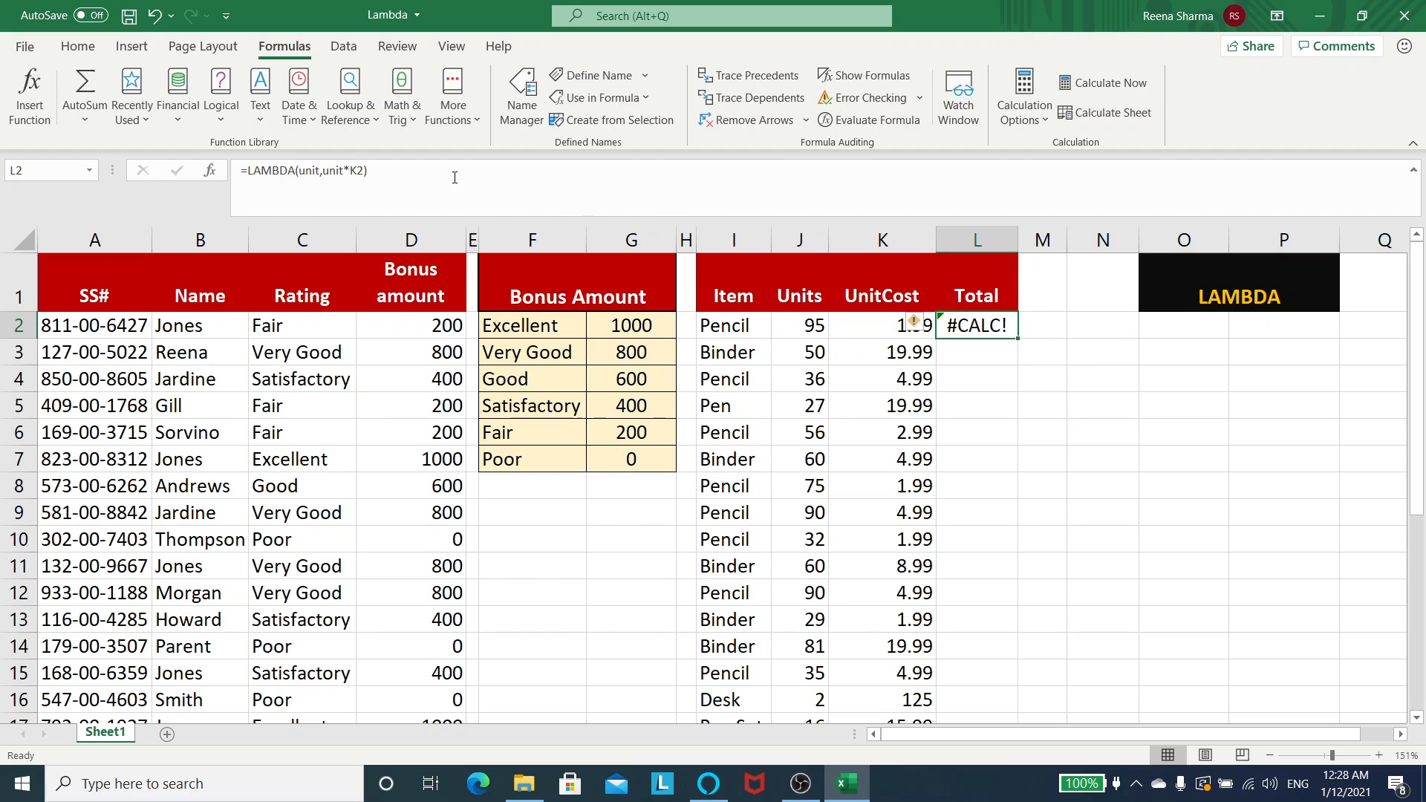
{"action": "left_click_drag", "start_coordinate": [367, 171], "coordinate": [251, 172]}
{"action": "key", "text": "ctrl+c"}
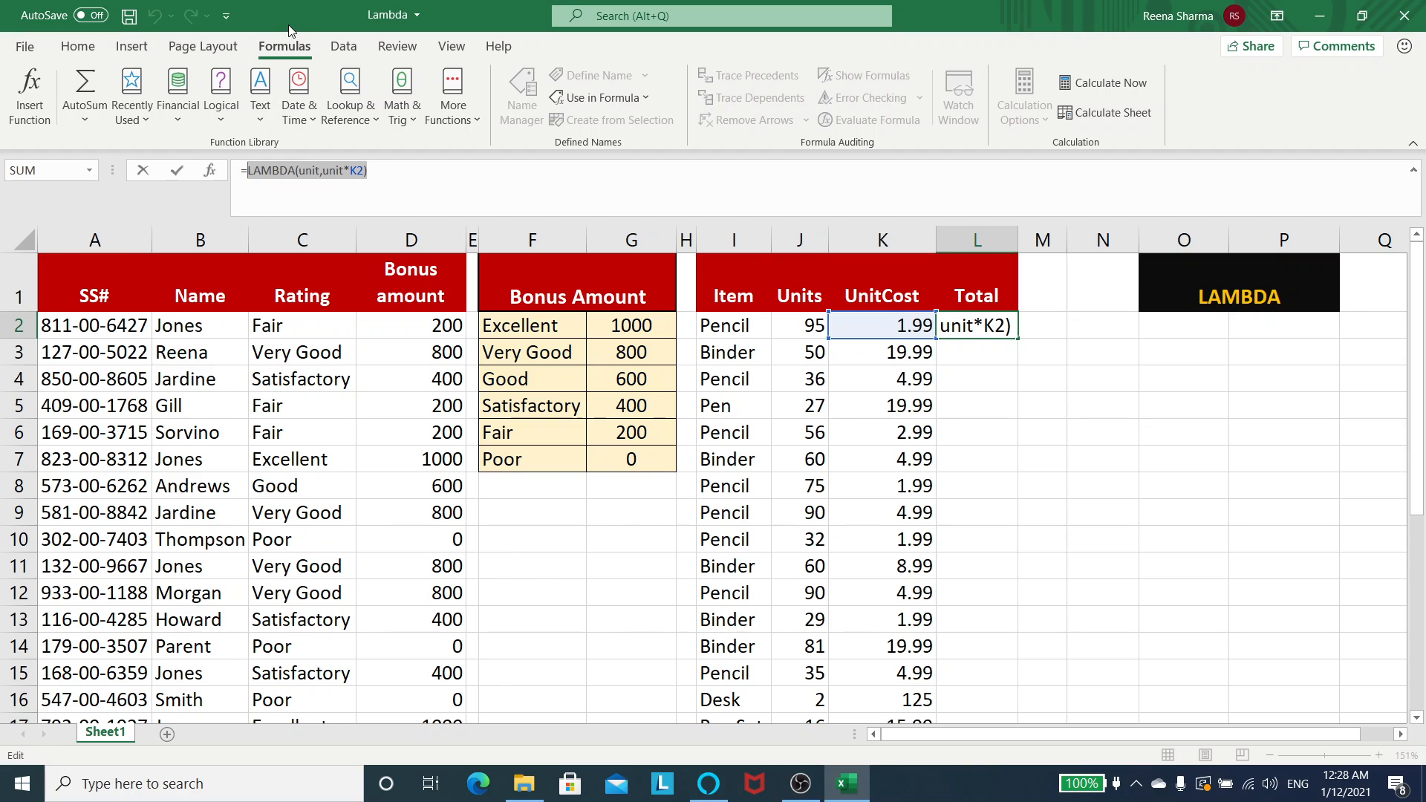
{"action": "key", "text": "Escape"}
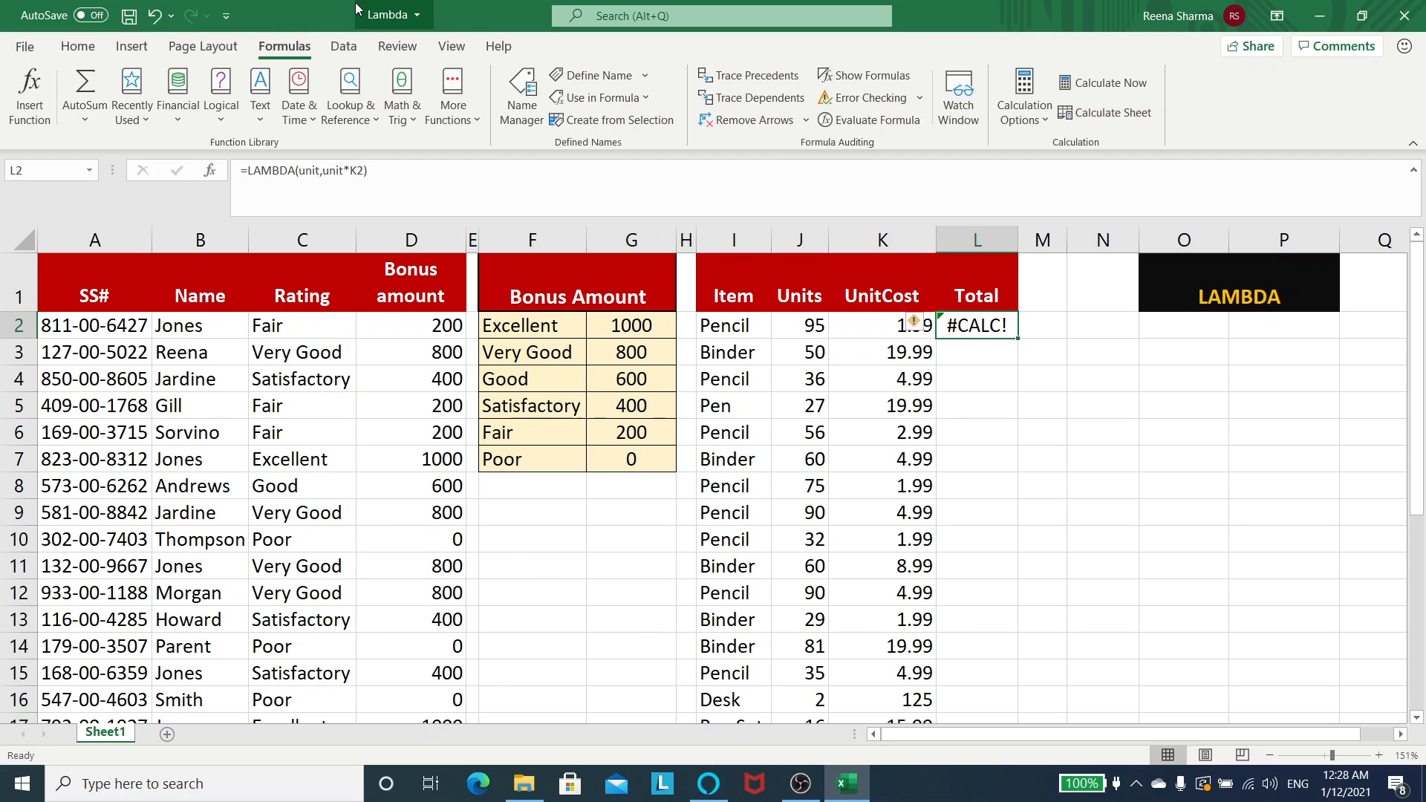
Step: Start a new defined name Total scoped to Sheet1, referring to =LAMBDA(unit,unit*K2)
{"action": "left_click", "coordinate": [522, 93]}
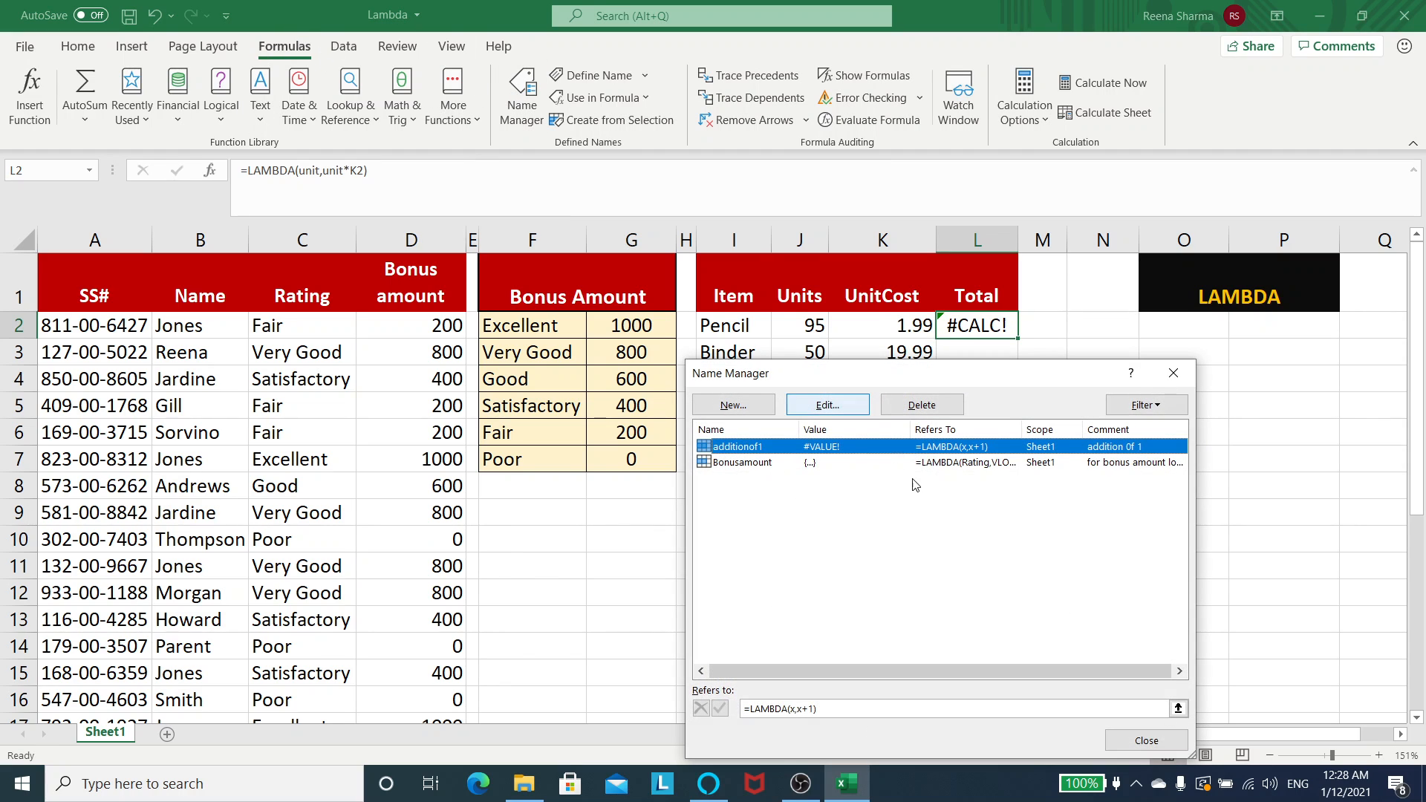
{"action": "left_click", "coordinate": [748, 406]}
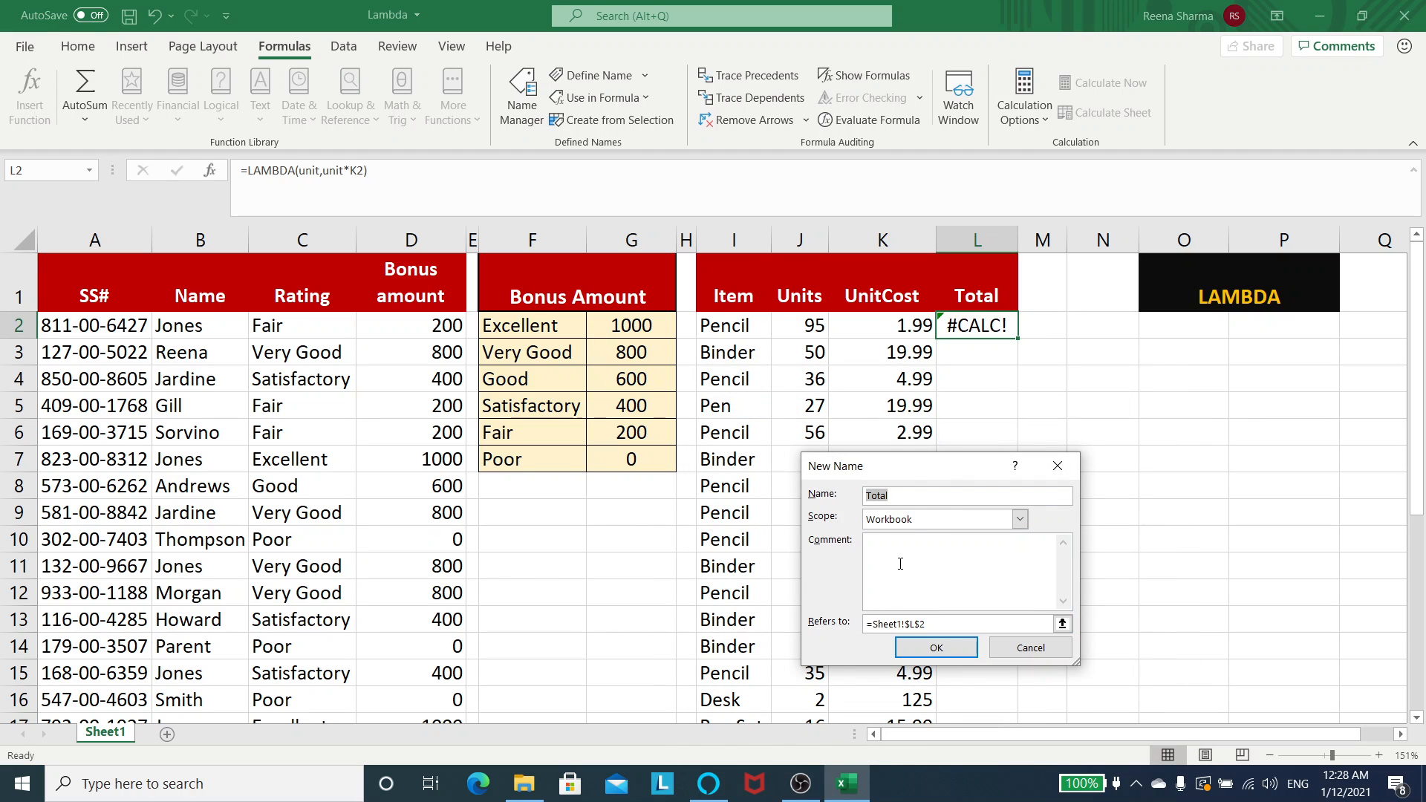
{"action": "left_click", "coordinate": [897, 495]}
{"action": "left_click", "coordinate": [1020, 518]}
{"action": "left_click", "coordinate": [906, 549]}
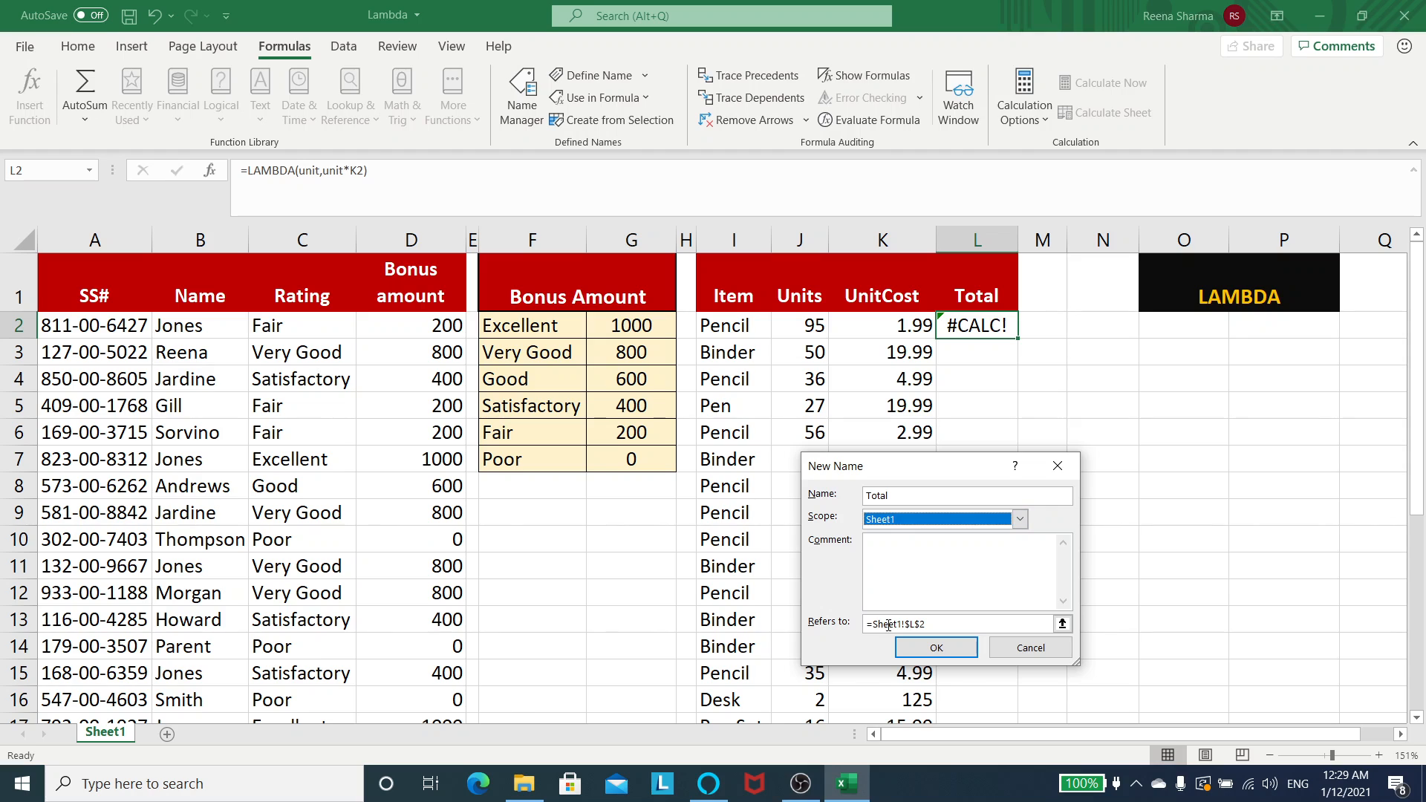
{"action": "left_click_drag", "start_coordinate": [875, 625], "coordinate": [957, 624]}
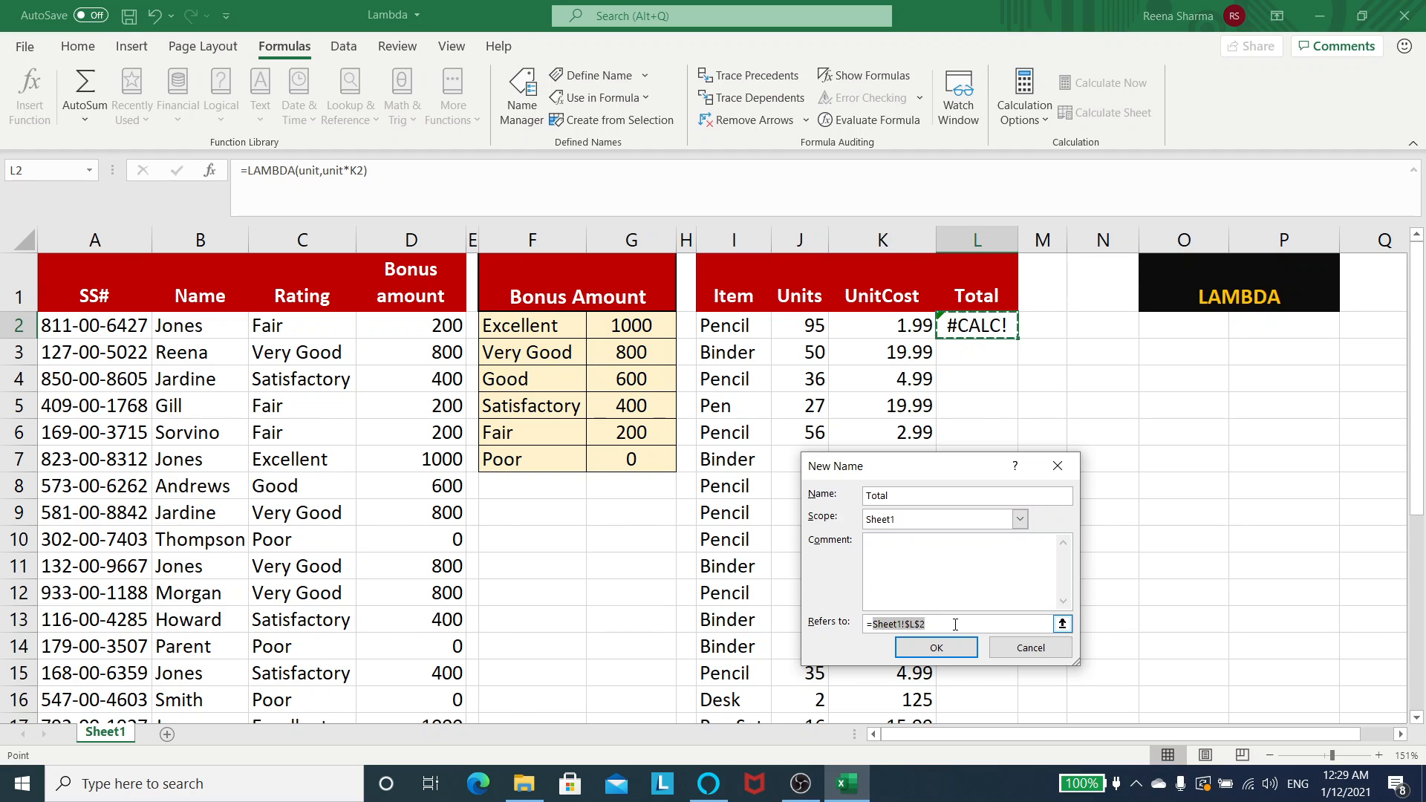
{"action": "key", "text": "ctrl+v"}
Step: Add the comment "it is multiplying unit to cost" to the Total name, save it and close the name manager
{"action": "left_click", "coordinate": [917, 573]}
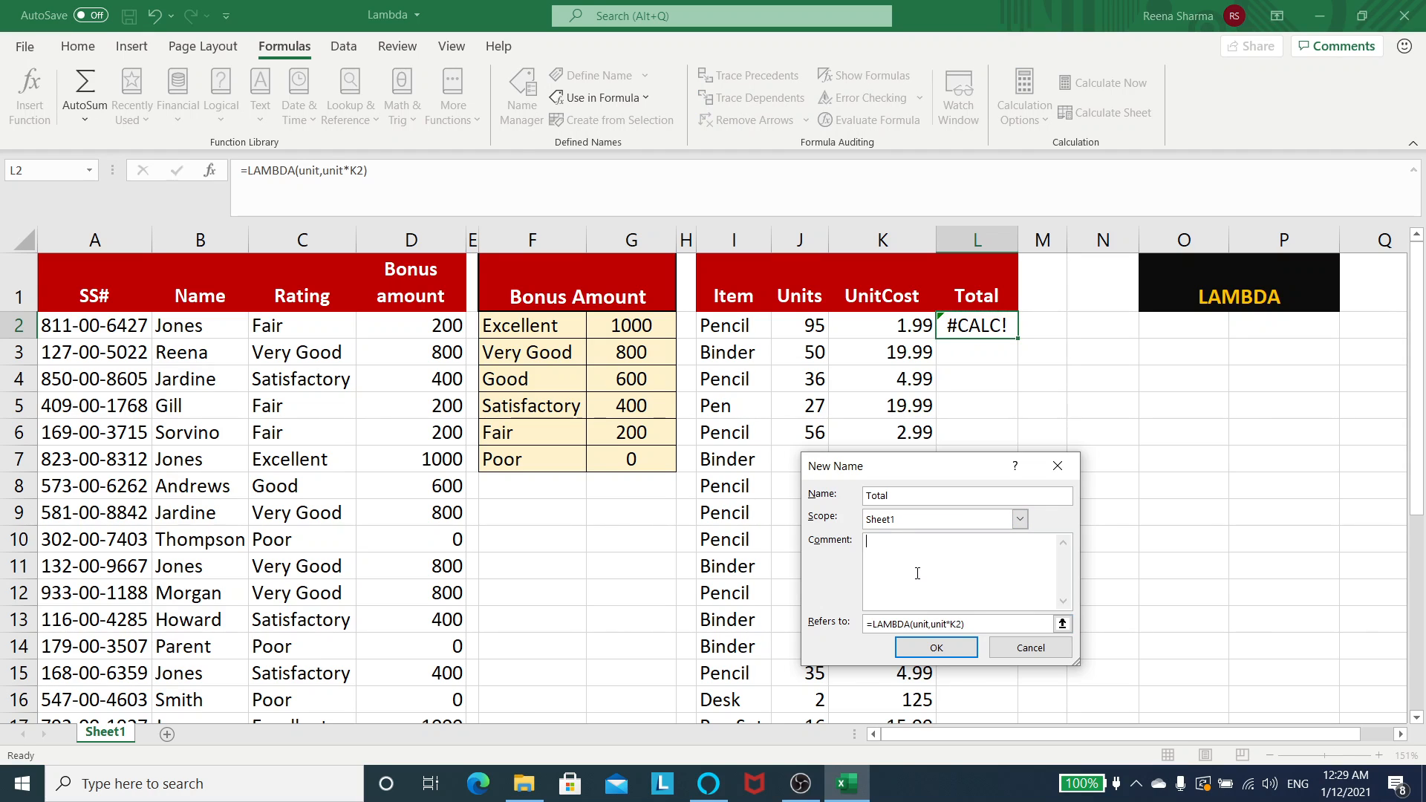
{"action": "type", "text": "it is my"}
{"action": "type", "text": "ulit"}
{"action": "type", "text": "tiplying"}
{"action": "type", "text": " unit"}
{"action": "type", "text": " i"}
{"action": "type", "text": "o cost"}
{"action": "left_click", "coordinate": [938, 647]}
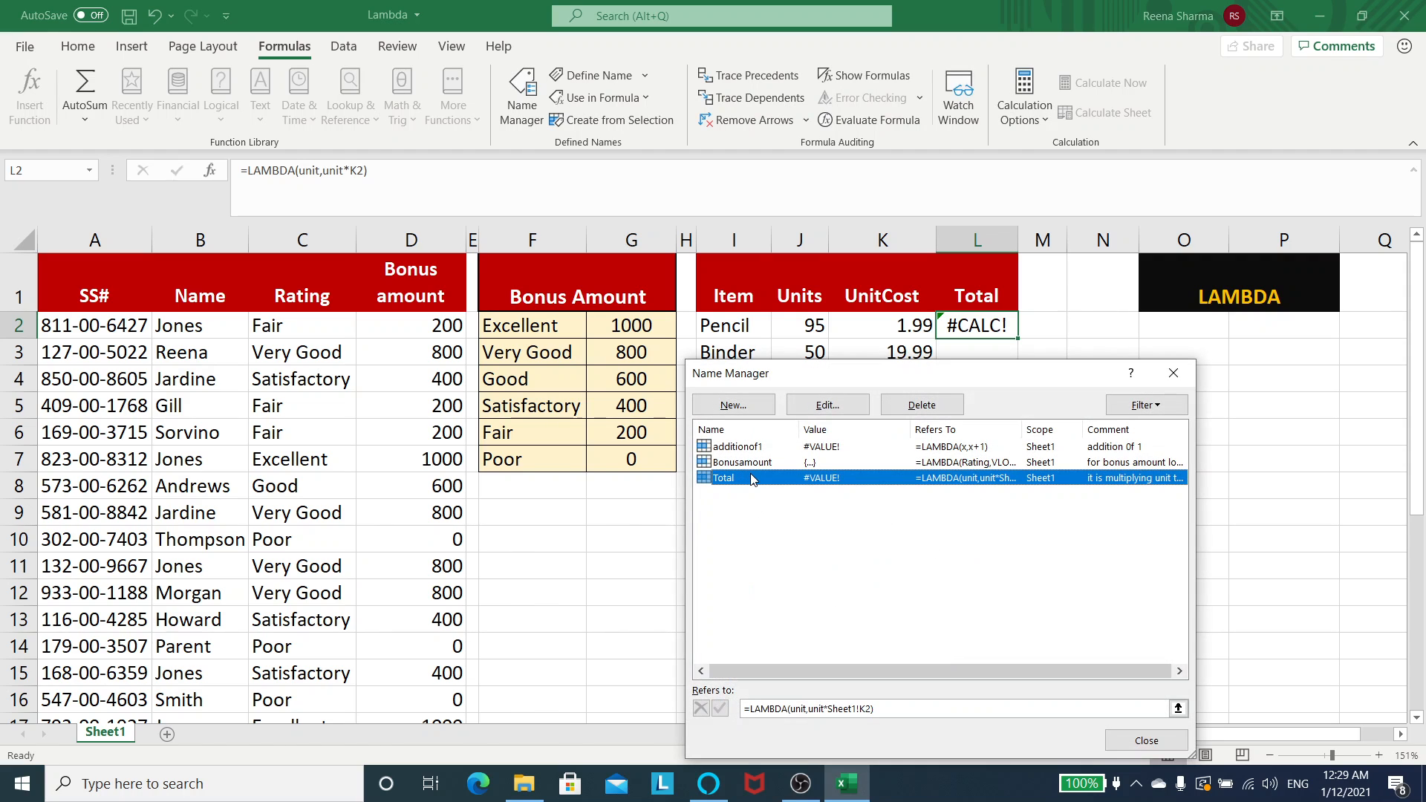
{"action": "left_click", "coordinate": [1146, 741]}
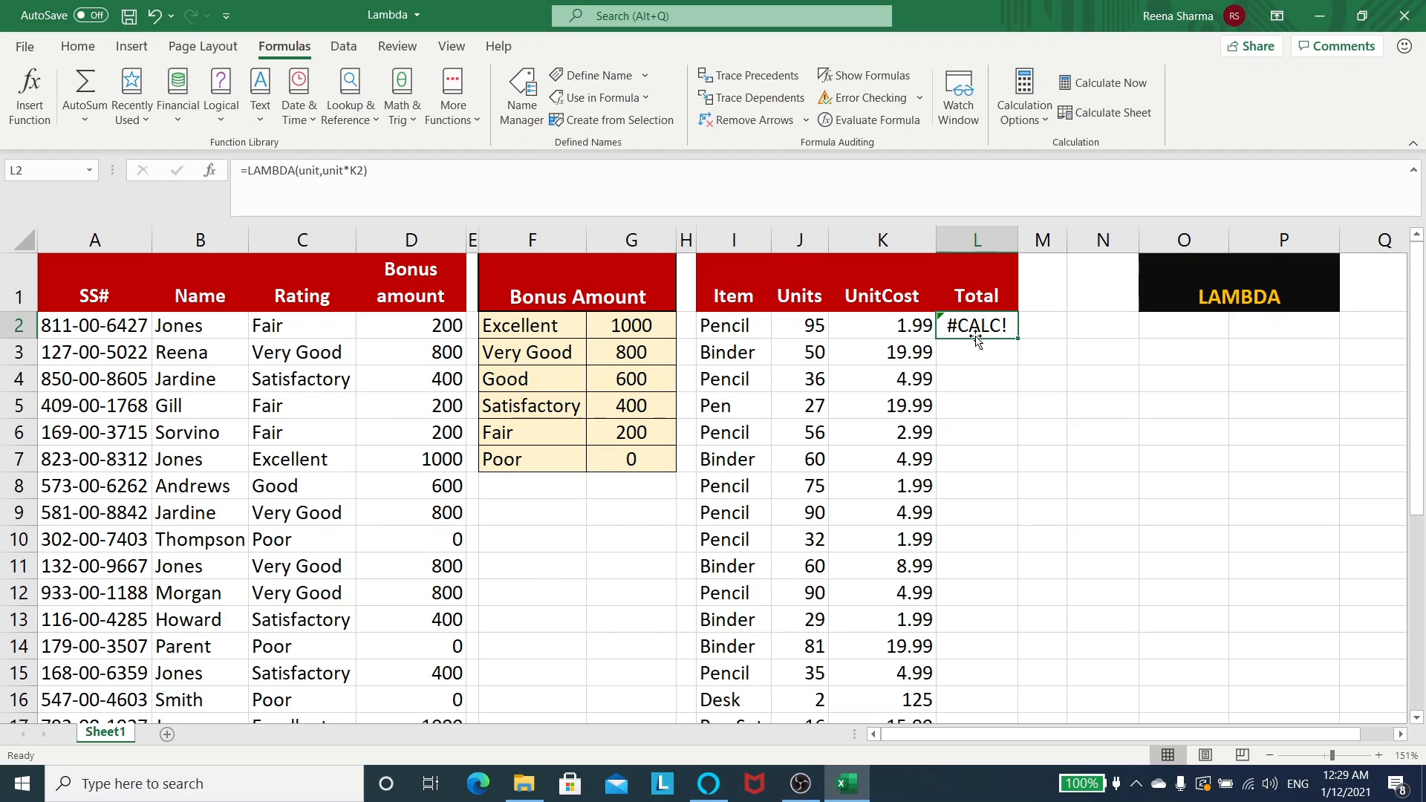
Step: Replace the formula in cell L2 with =Total(J2) and fill it down the whole Total column
{"action": "type", "text": "=tot"}
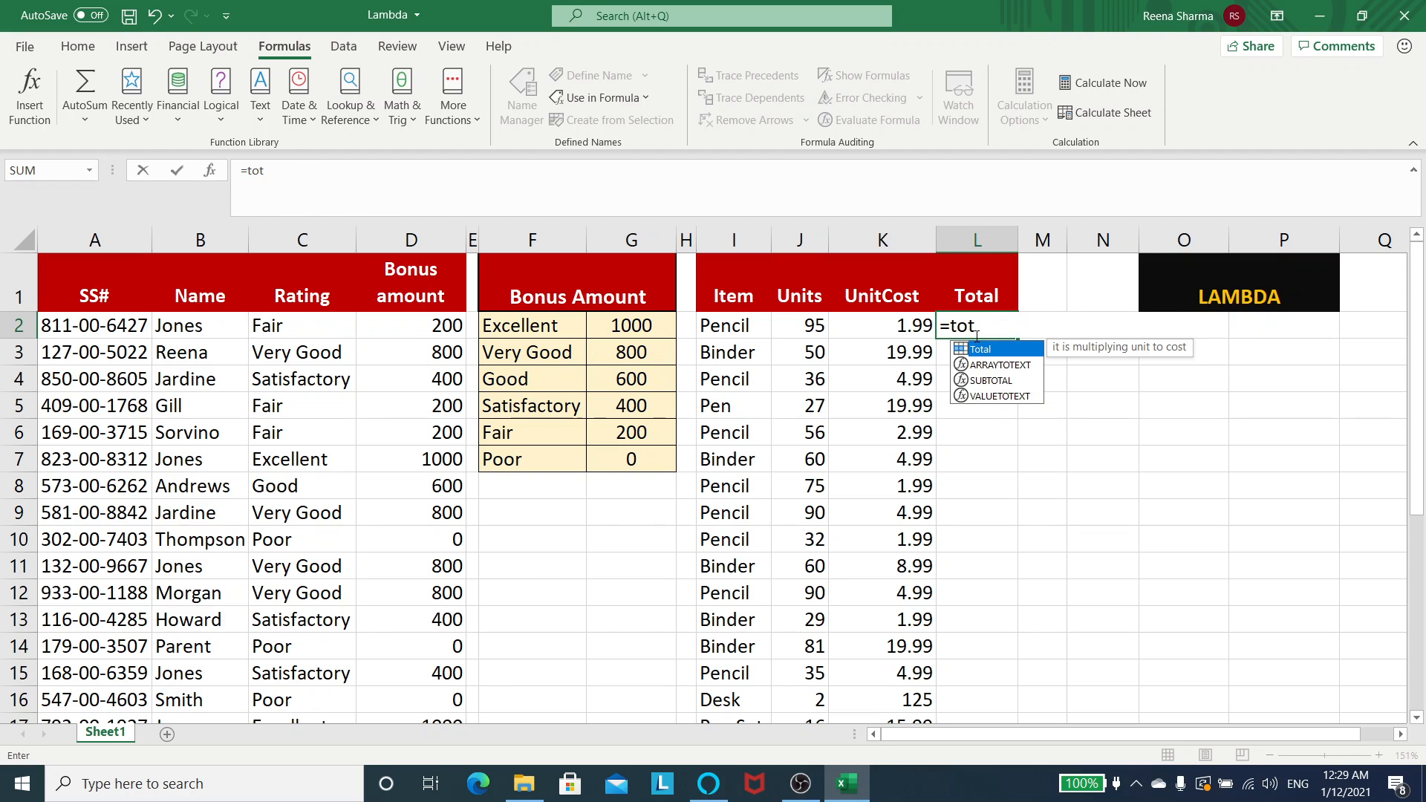
{"action": "key", "text": "Tab"}
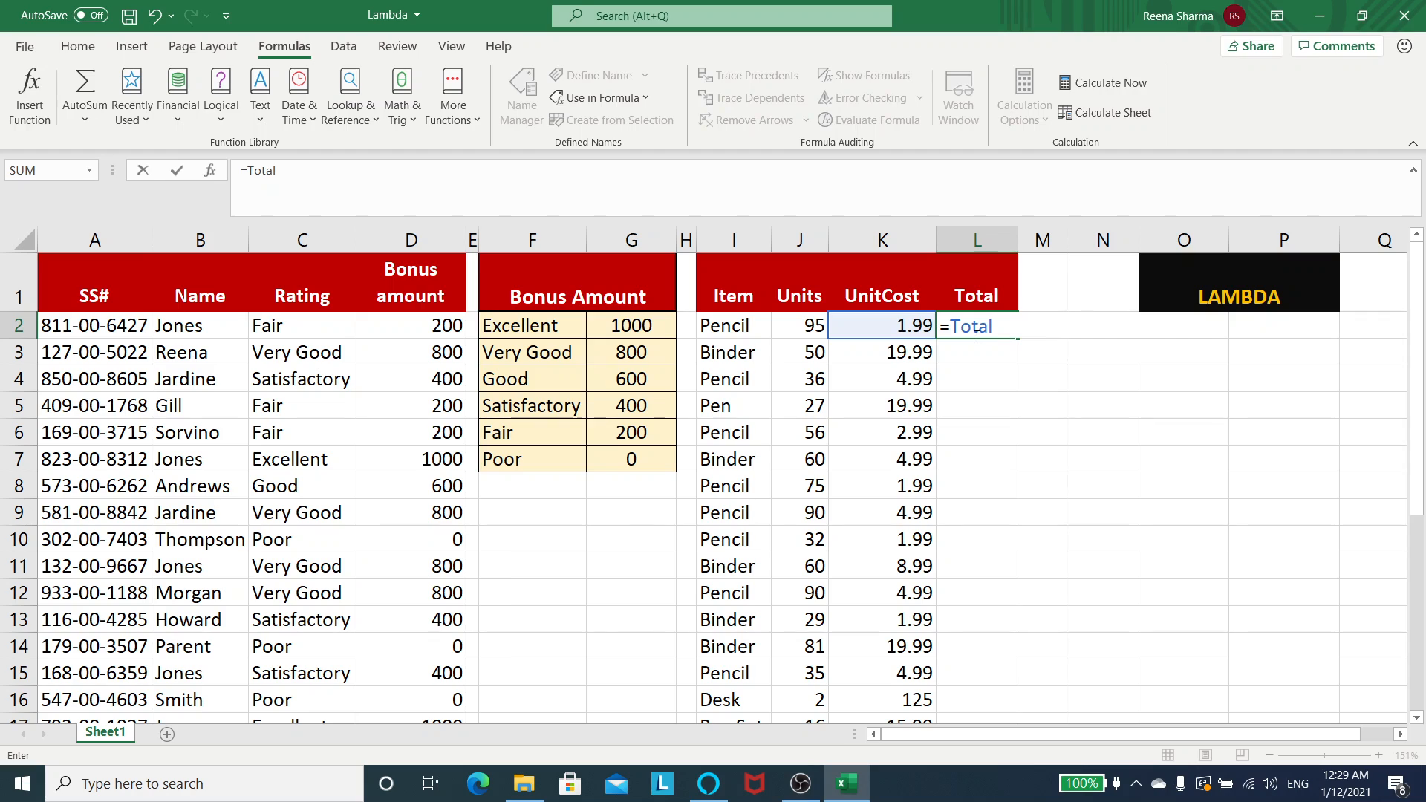
{"action": "type", "text": "("}
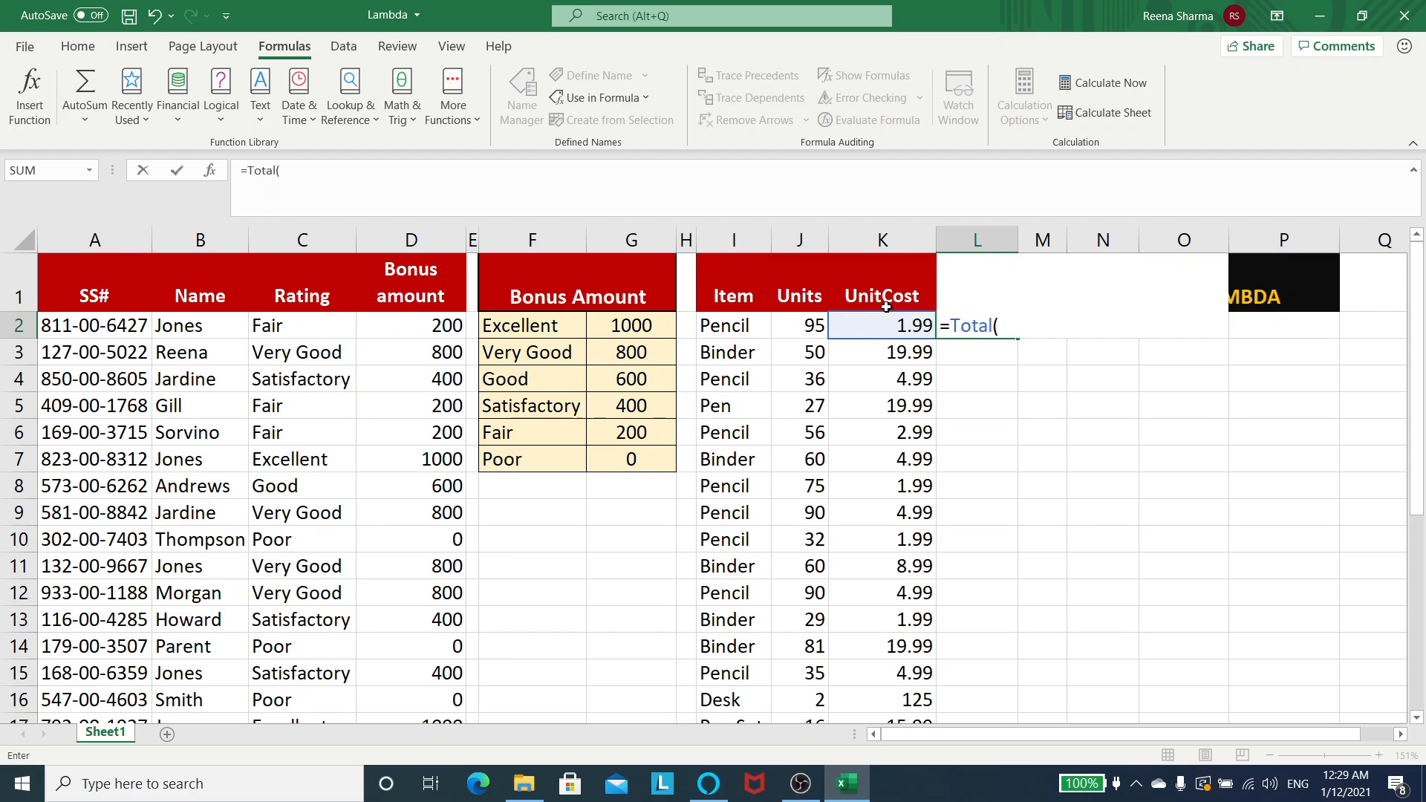
{"action": "left_click", "coordinate": [796, 325]}
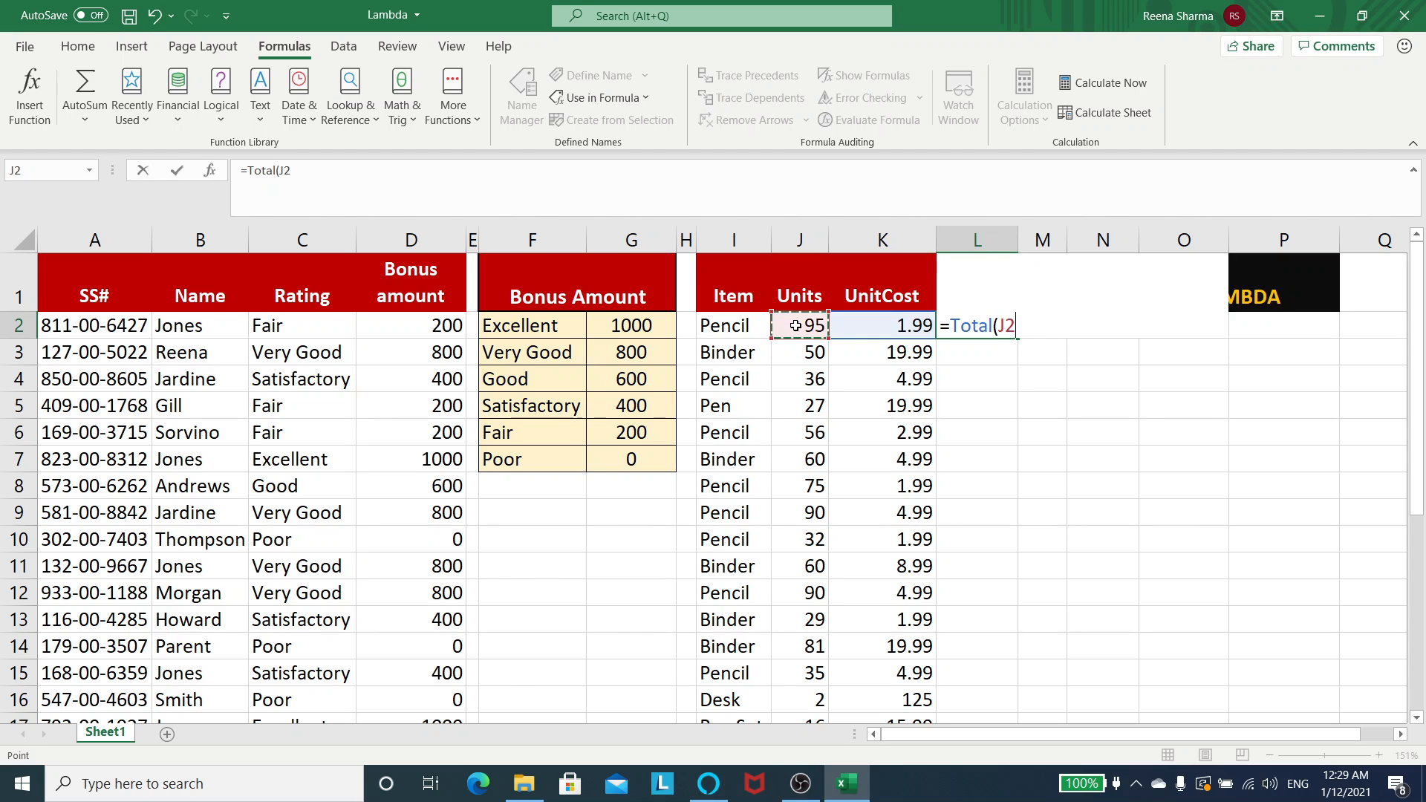
{"action": "type", "text": ")"}
{"action": "key", "text": "Return"}
{"action": "left_click", "coordinate": [1008, 321]}
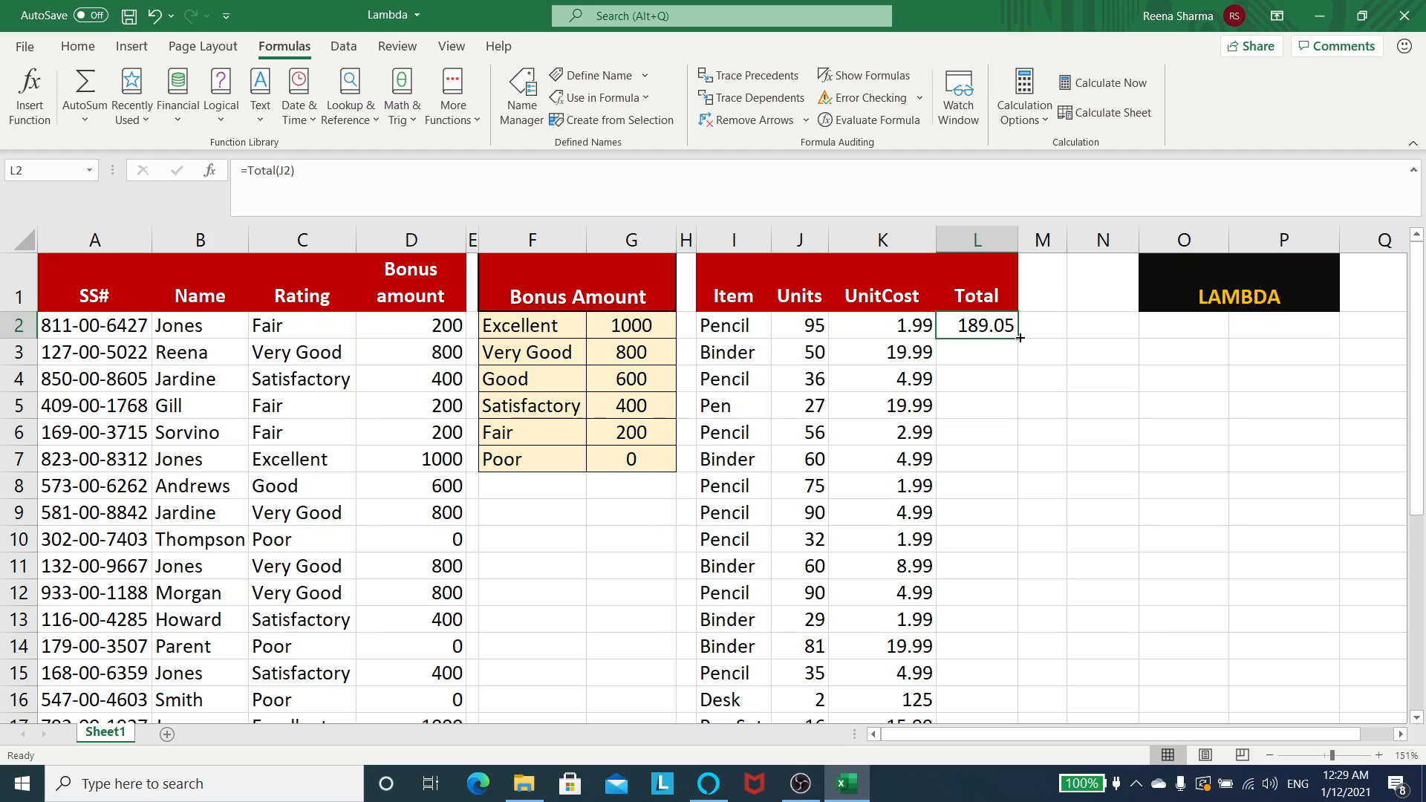
{"action": "double_click", "coordinate": [1020, 338]}
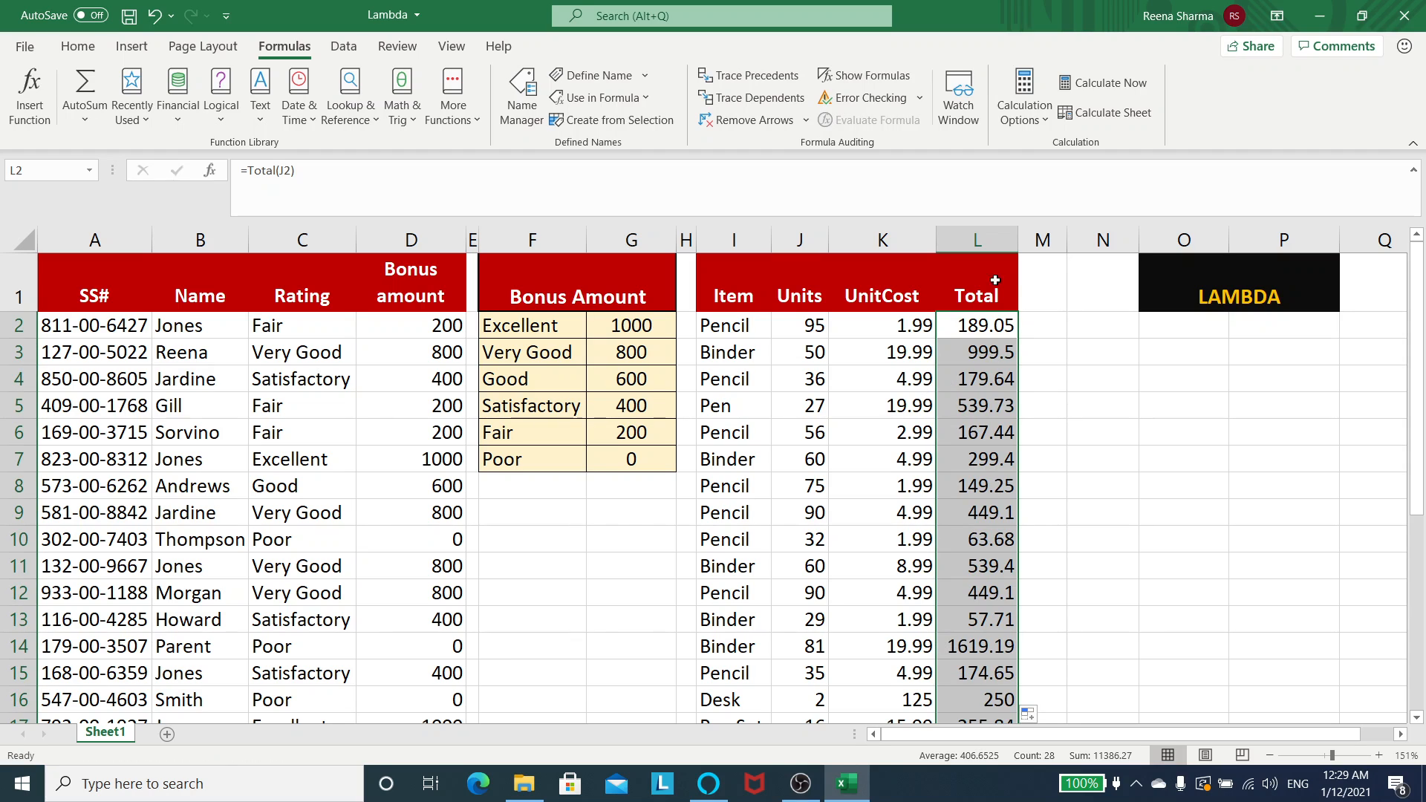